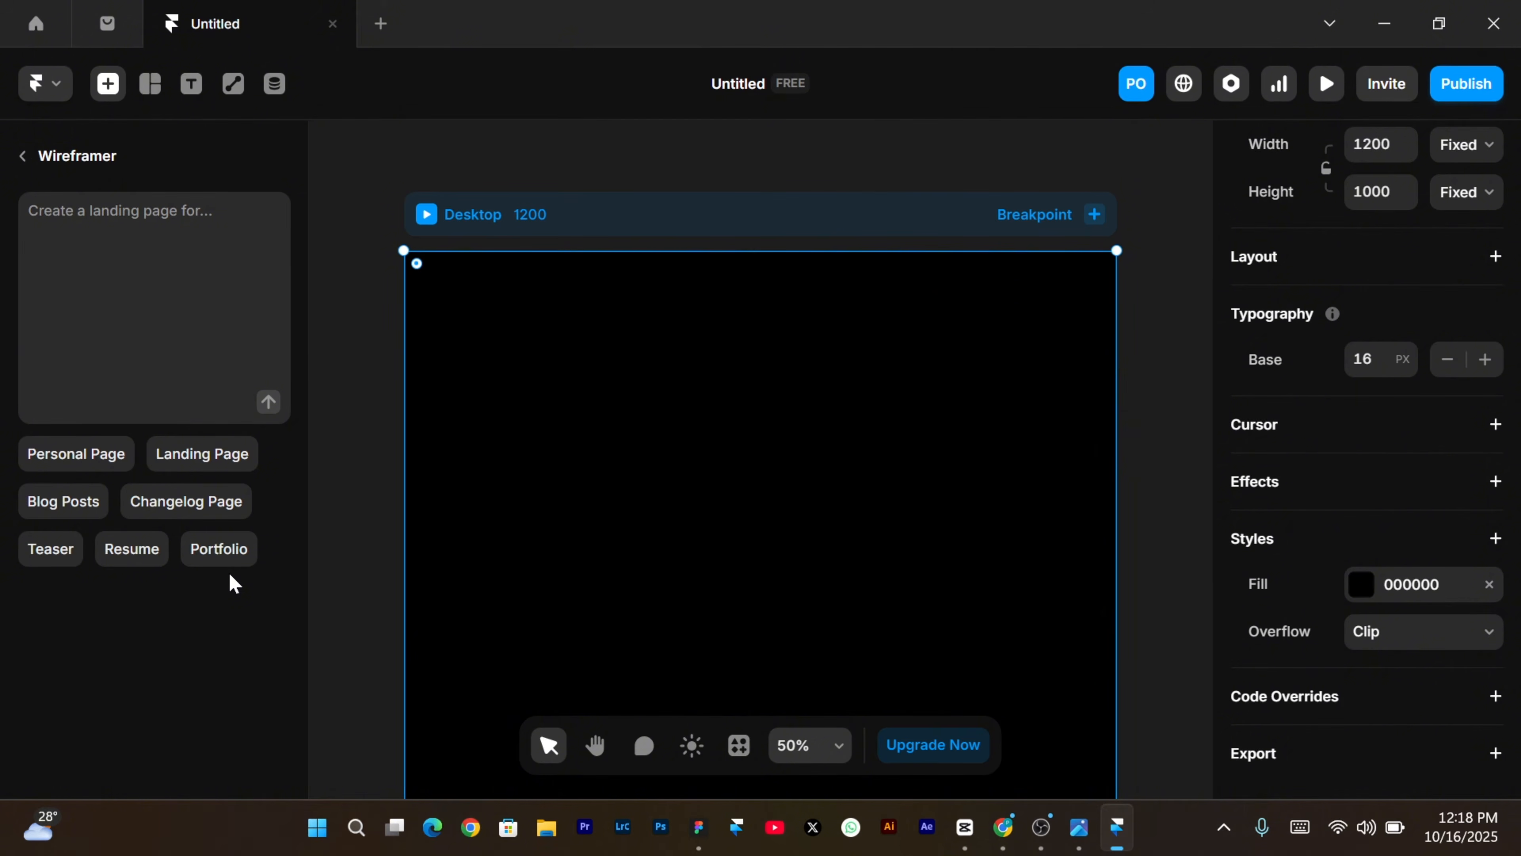
Prompt Wireframer for a portfolio with hero text, image banner, hero logo links and portfolio image section.
click(211, 551)
key(ctrl+BackSpace)
key(ctrl+BackSpace)
key(ctrl+BackSpace)
key(ctrl+BackSpace)
key(ctrl+BackSpace)
key(ctrl+BackSpace)
key(ctrl+BackSpace)
key(ctrl+BackSpace)
key(ctrl+BackSpace)
text(, ad)
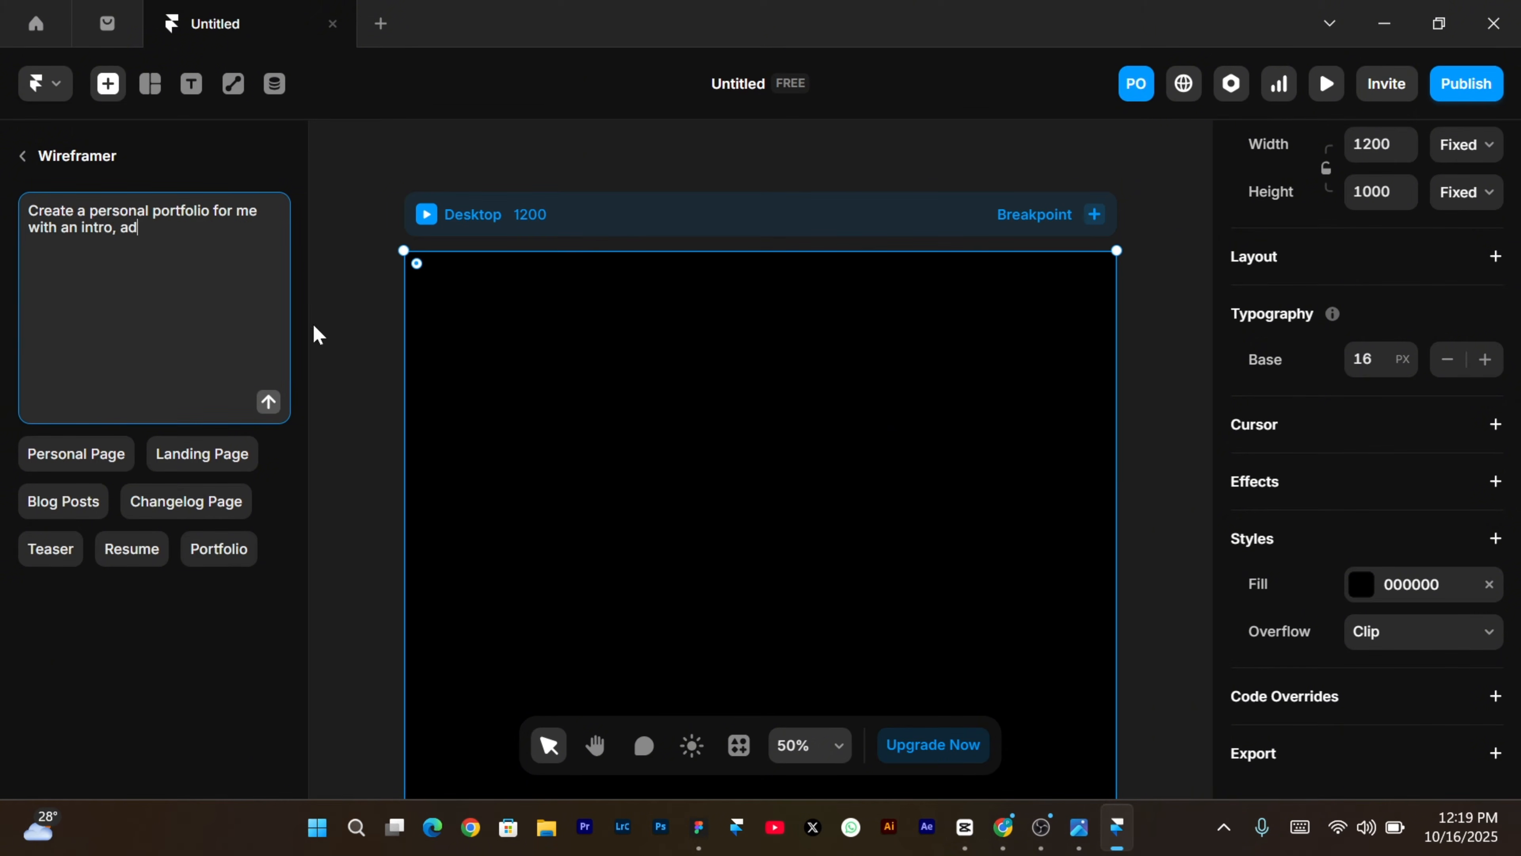
text(d a hero text and an imah)
key(BackSpace)
text(ge )
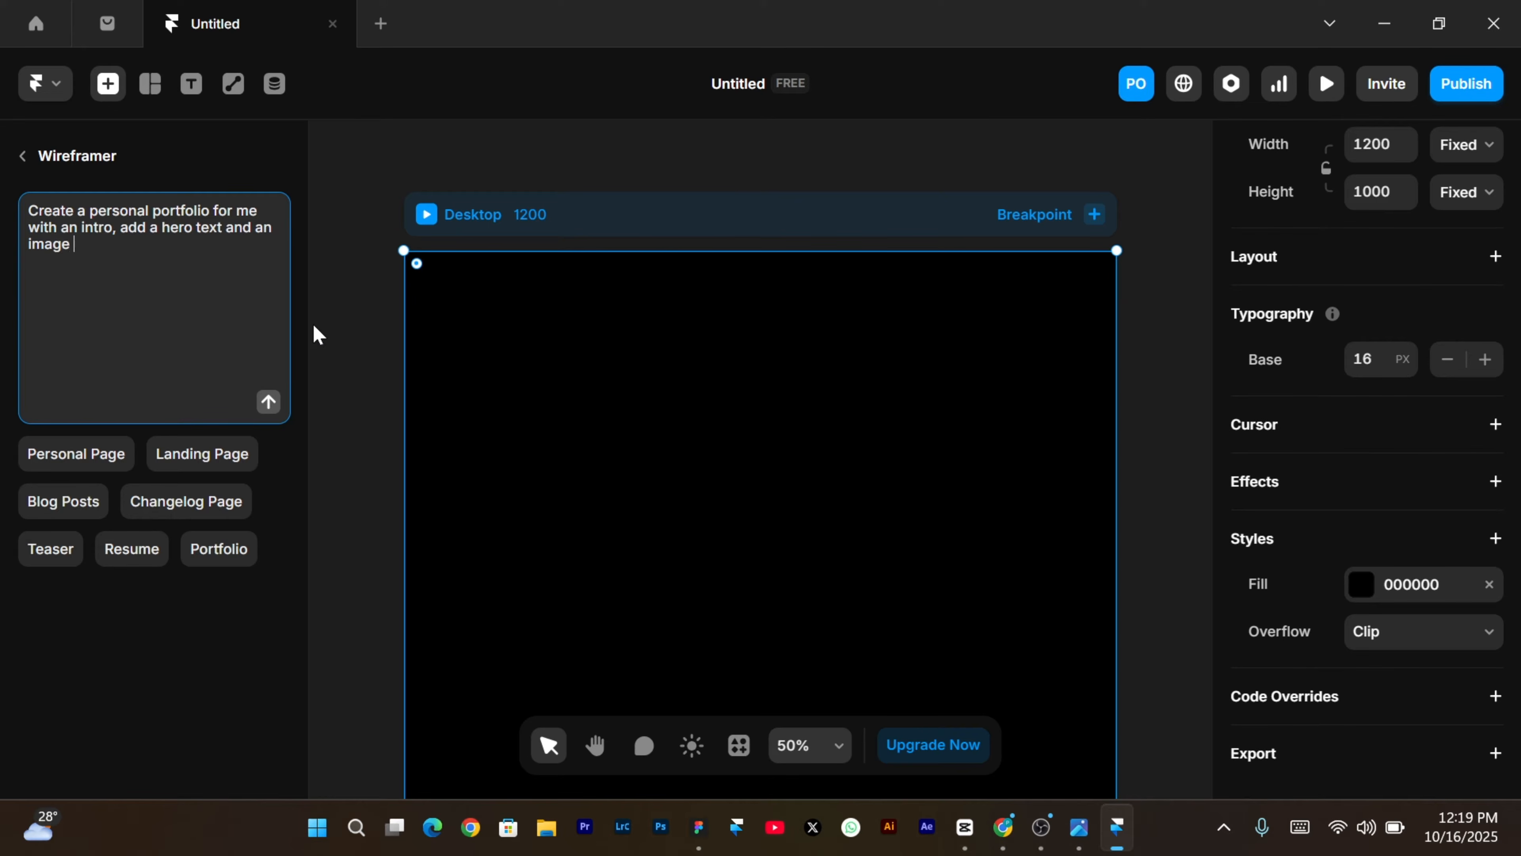
text(banner)
text(, also add logo links )
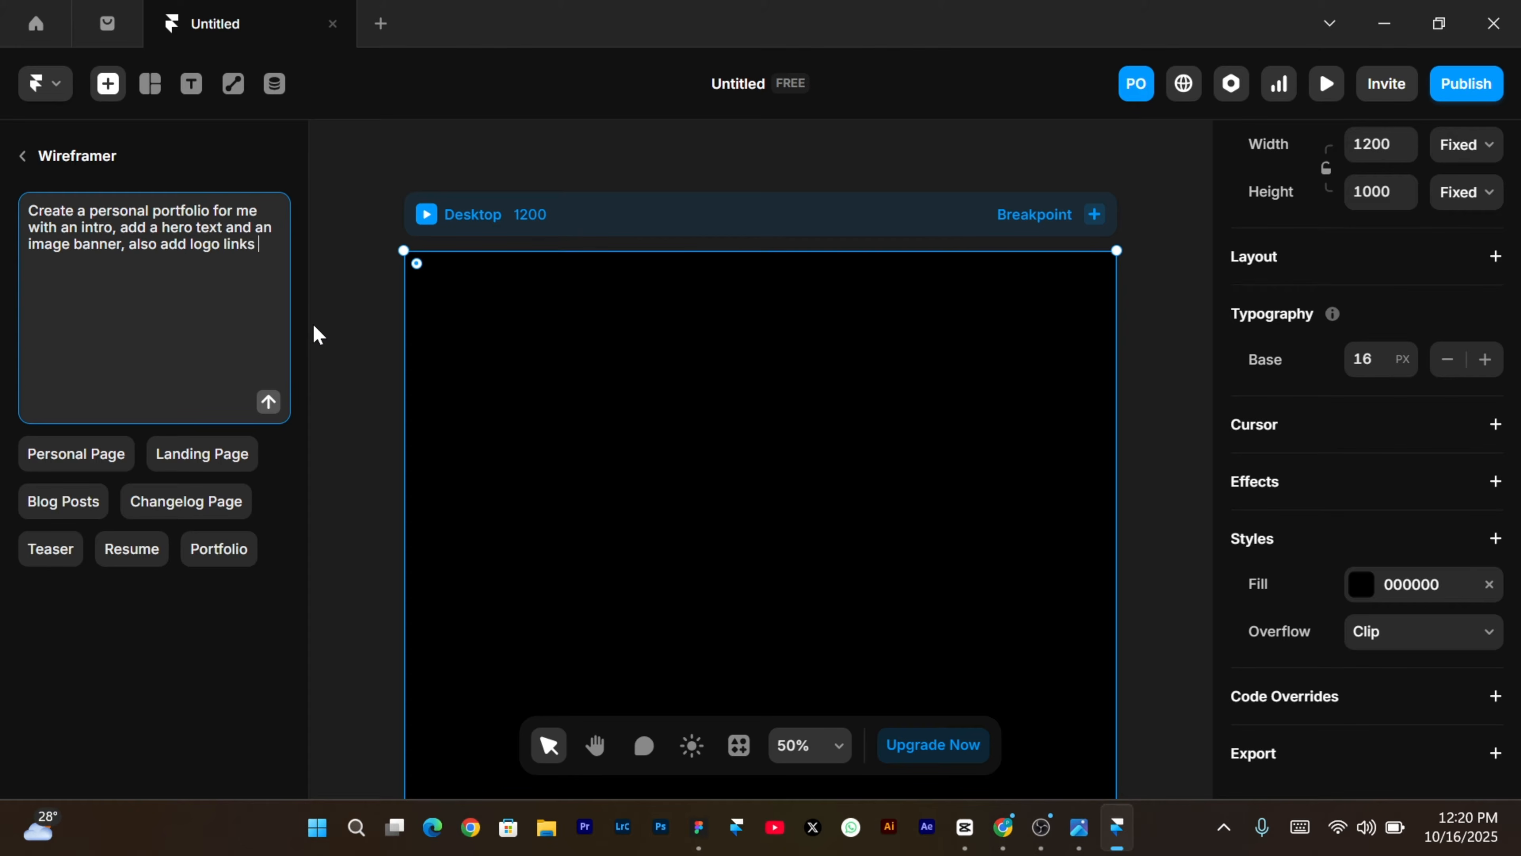
text(on the hero section . add a)
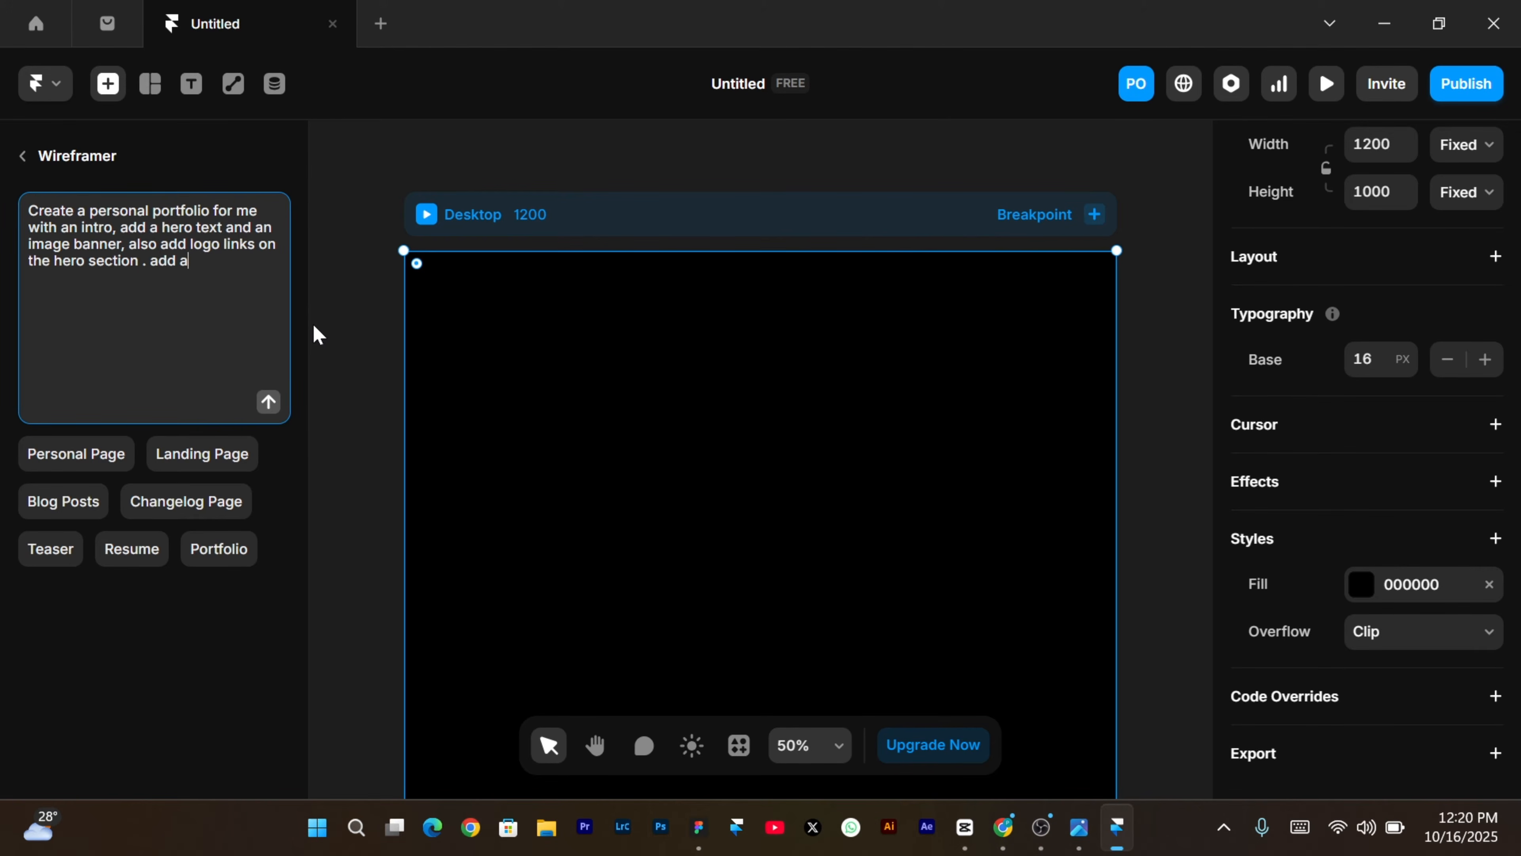
text(n image section to display)
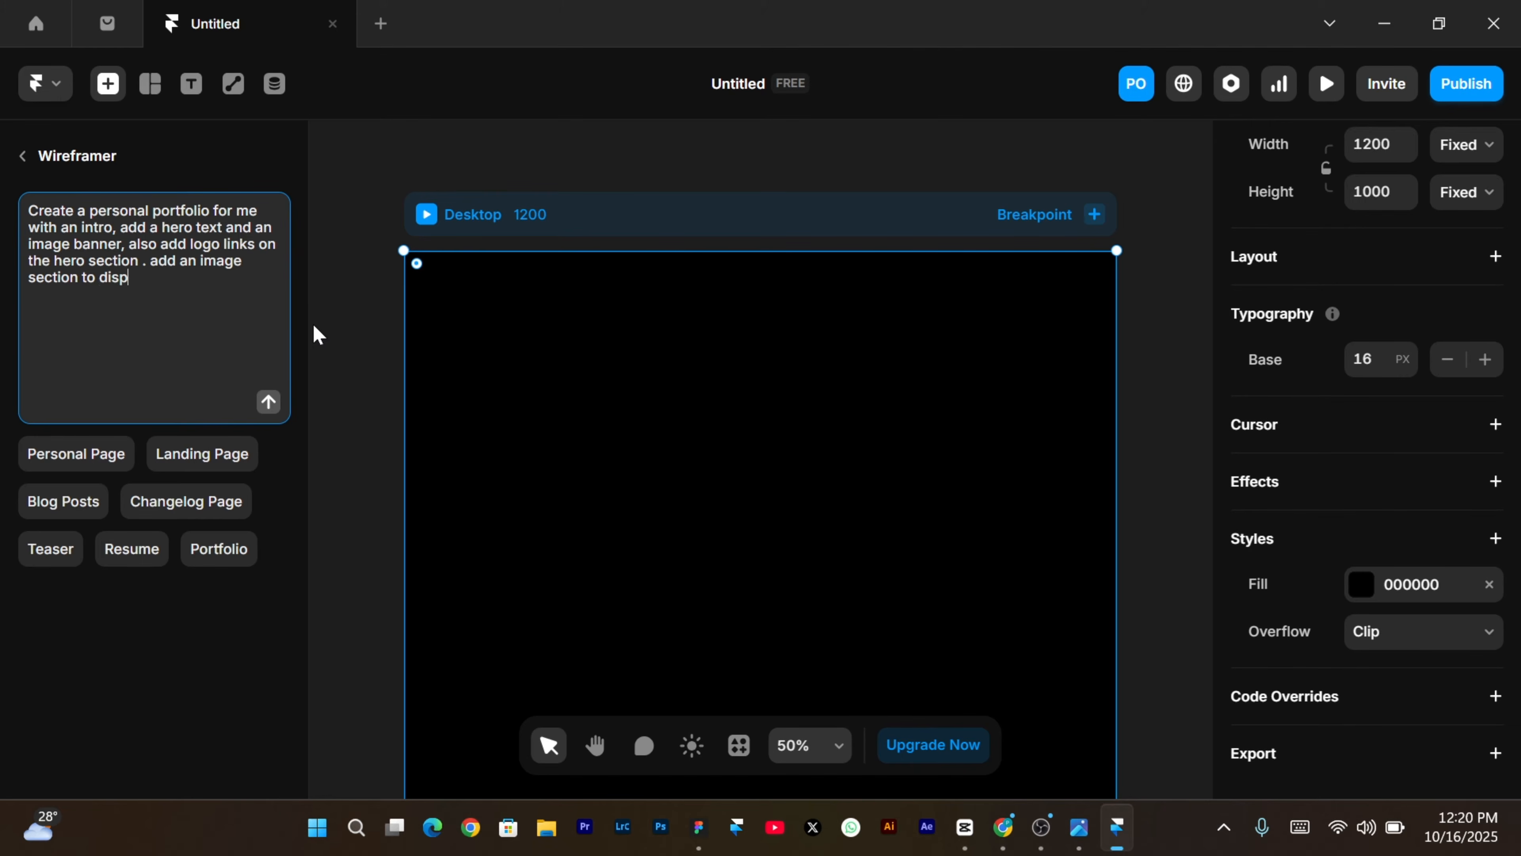
text( my portfolio)
click(268, 401)
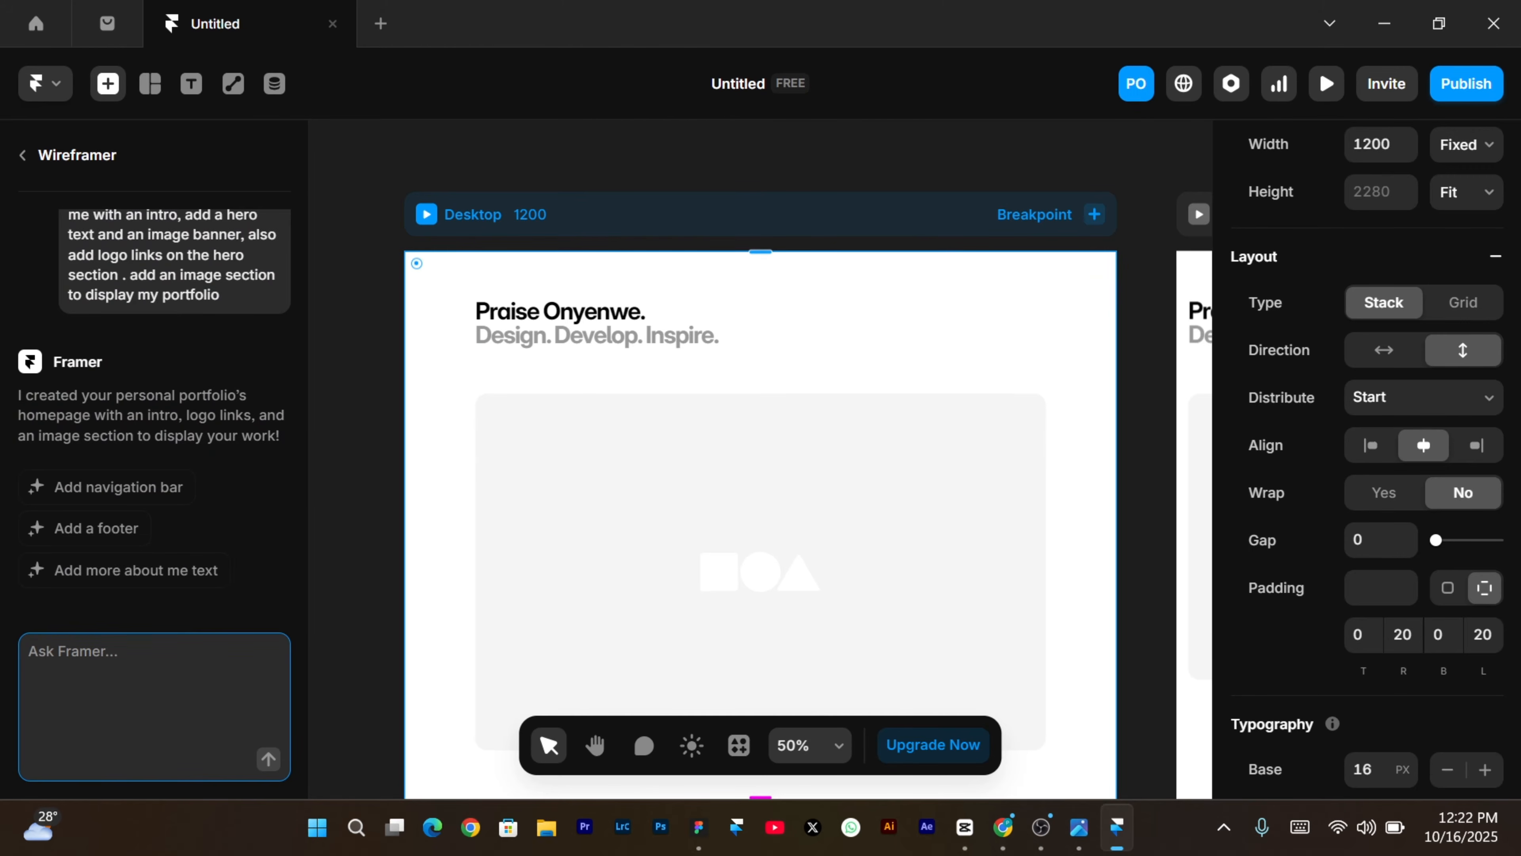
Review the generated hero, logo links, About Me text and 2x2 image grid, then start a new AI request.
scroll(948, 360, down, 5)
scroll(948, 360, down, 3)
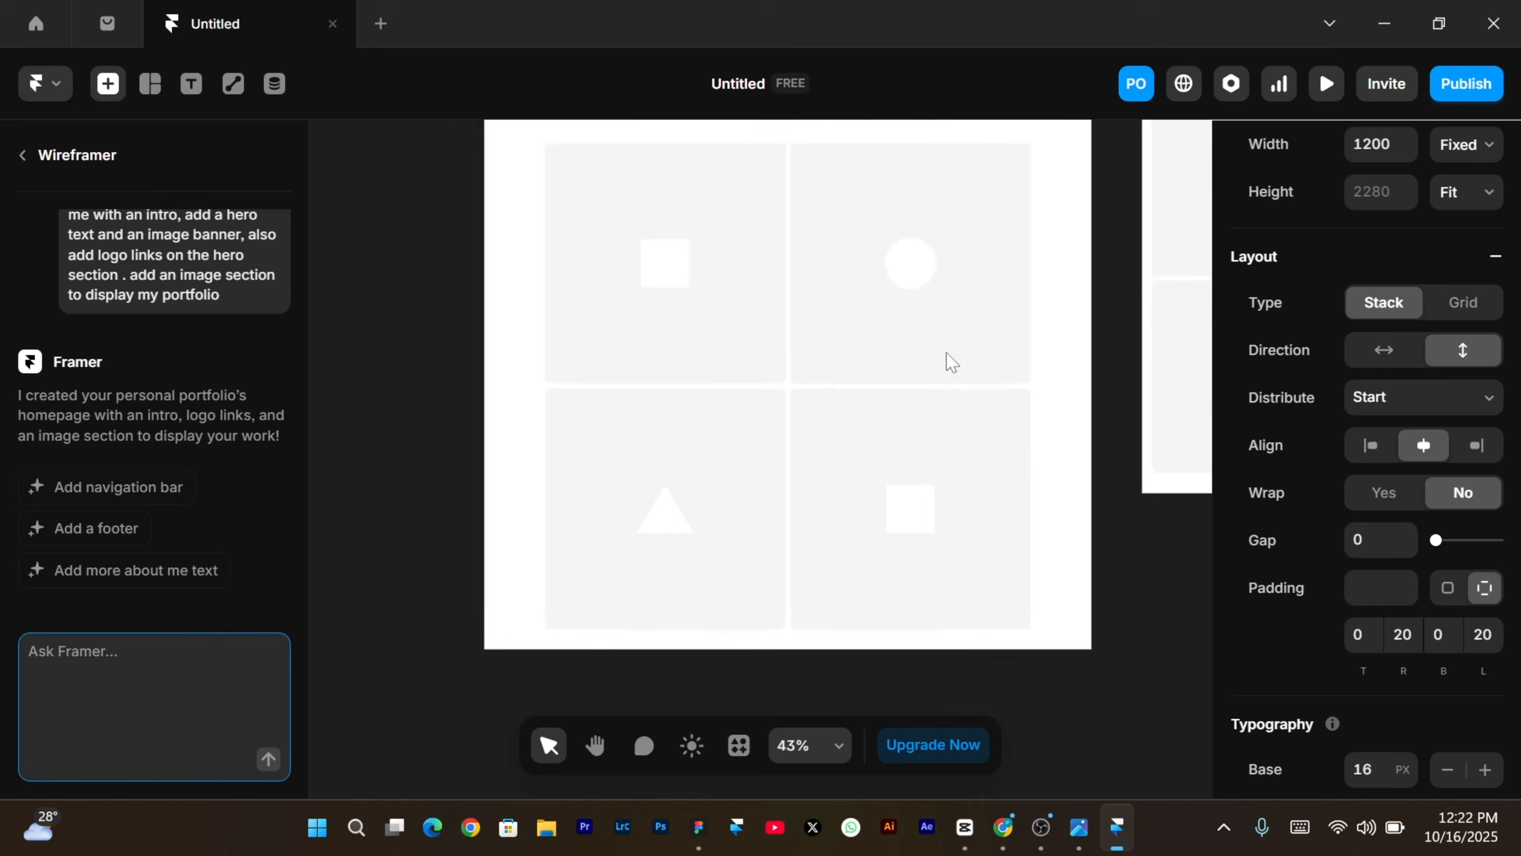
scroll(947, 353, right, 2)
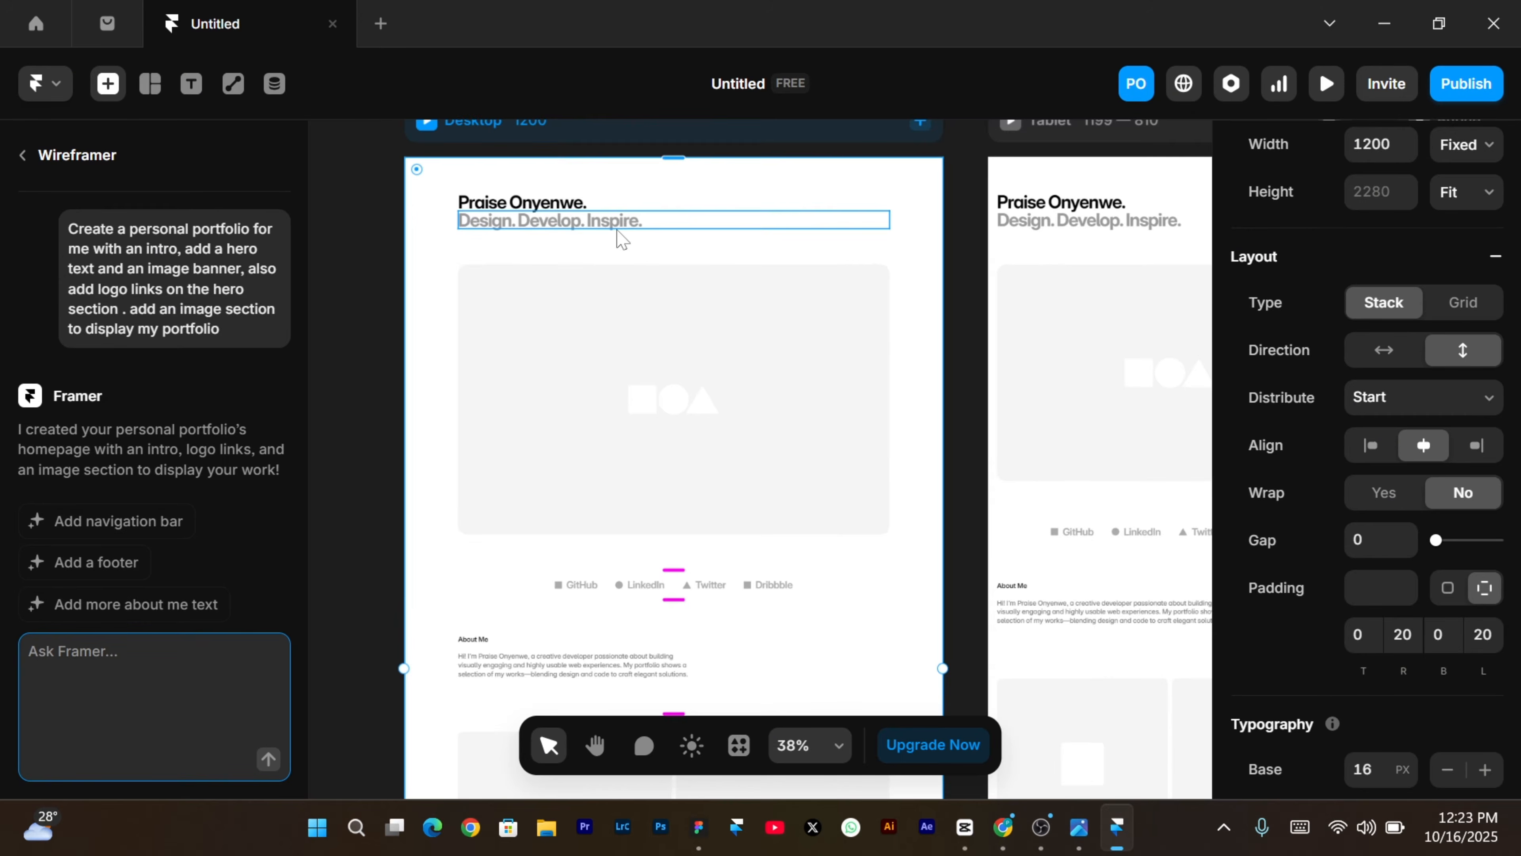
scroll(617, 230, down, 5)
scroll(616, 230, up, 5)
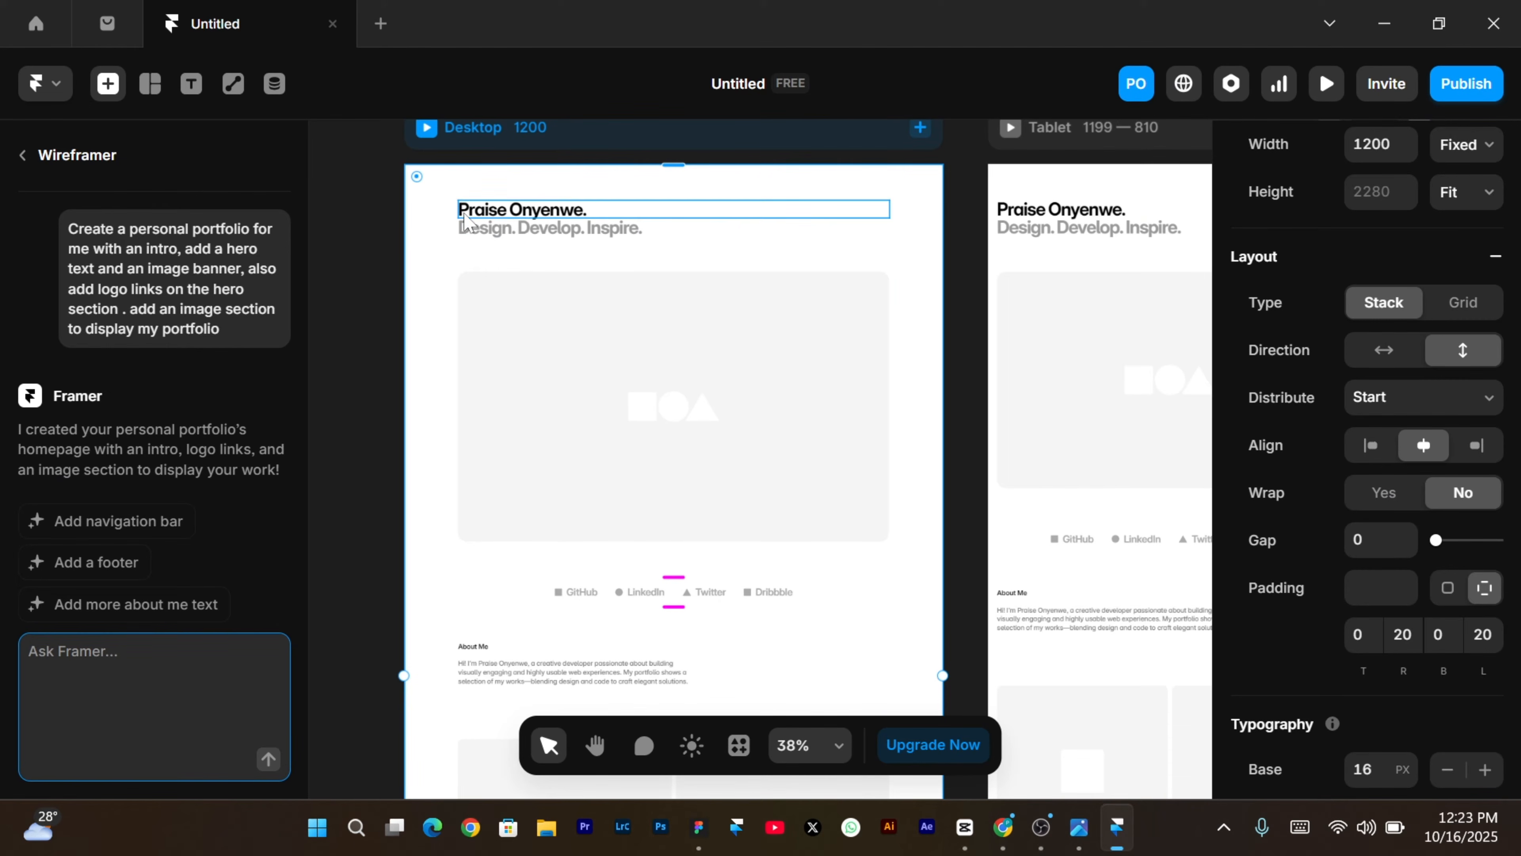
scroll(695, 406, down, 1)
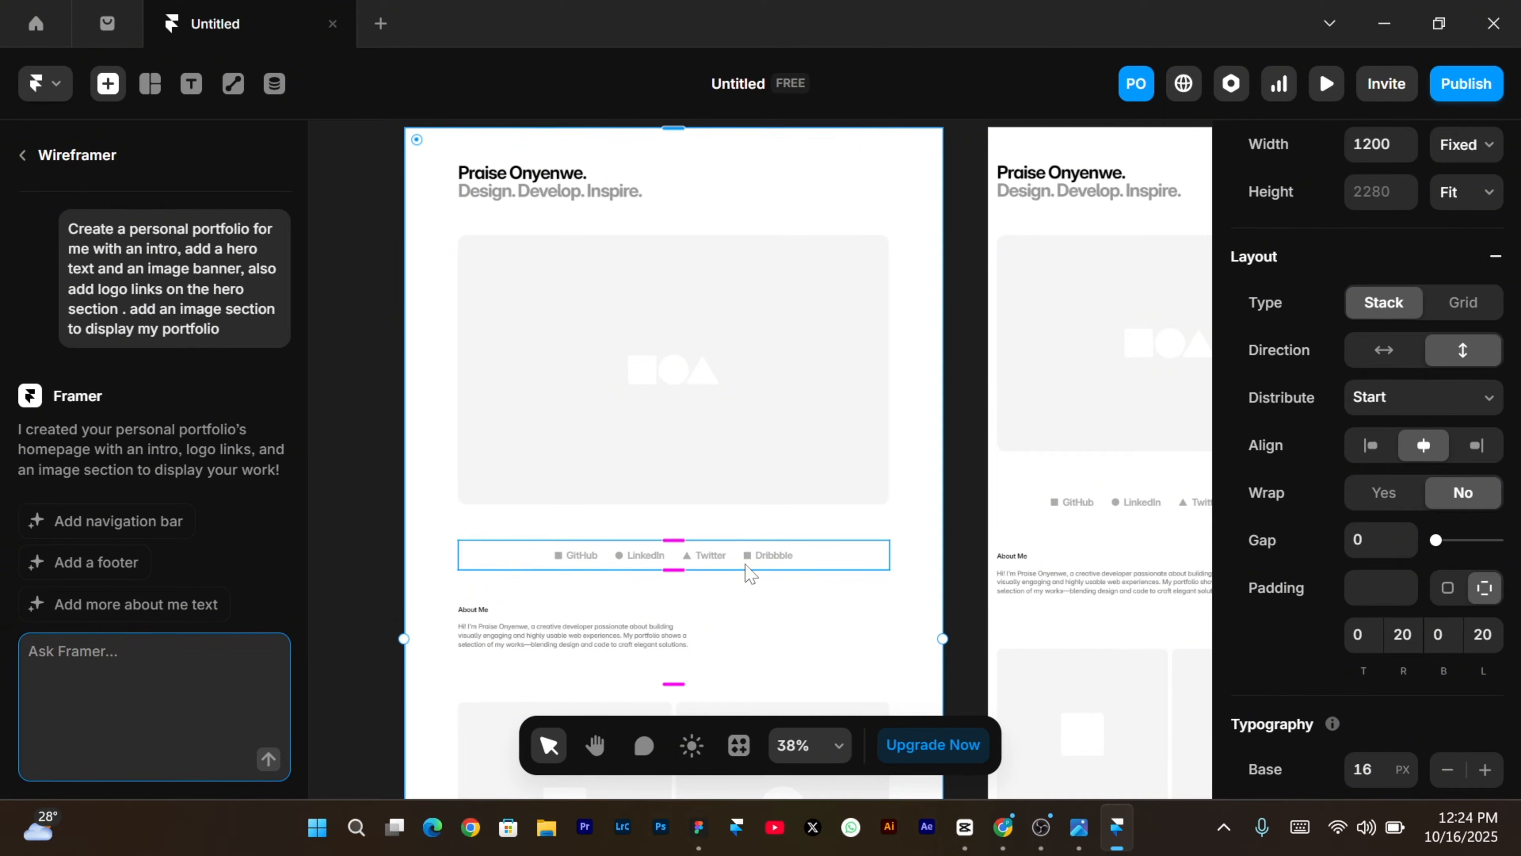
scroll(750, 574, down, 10)
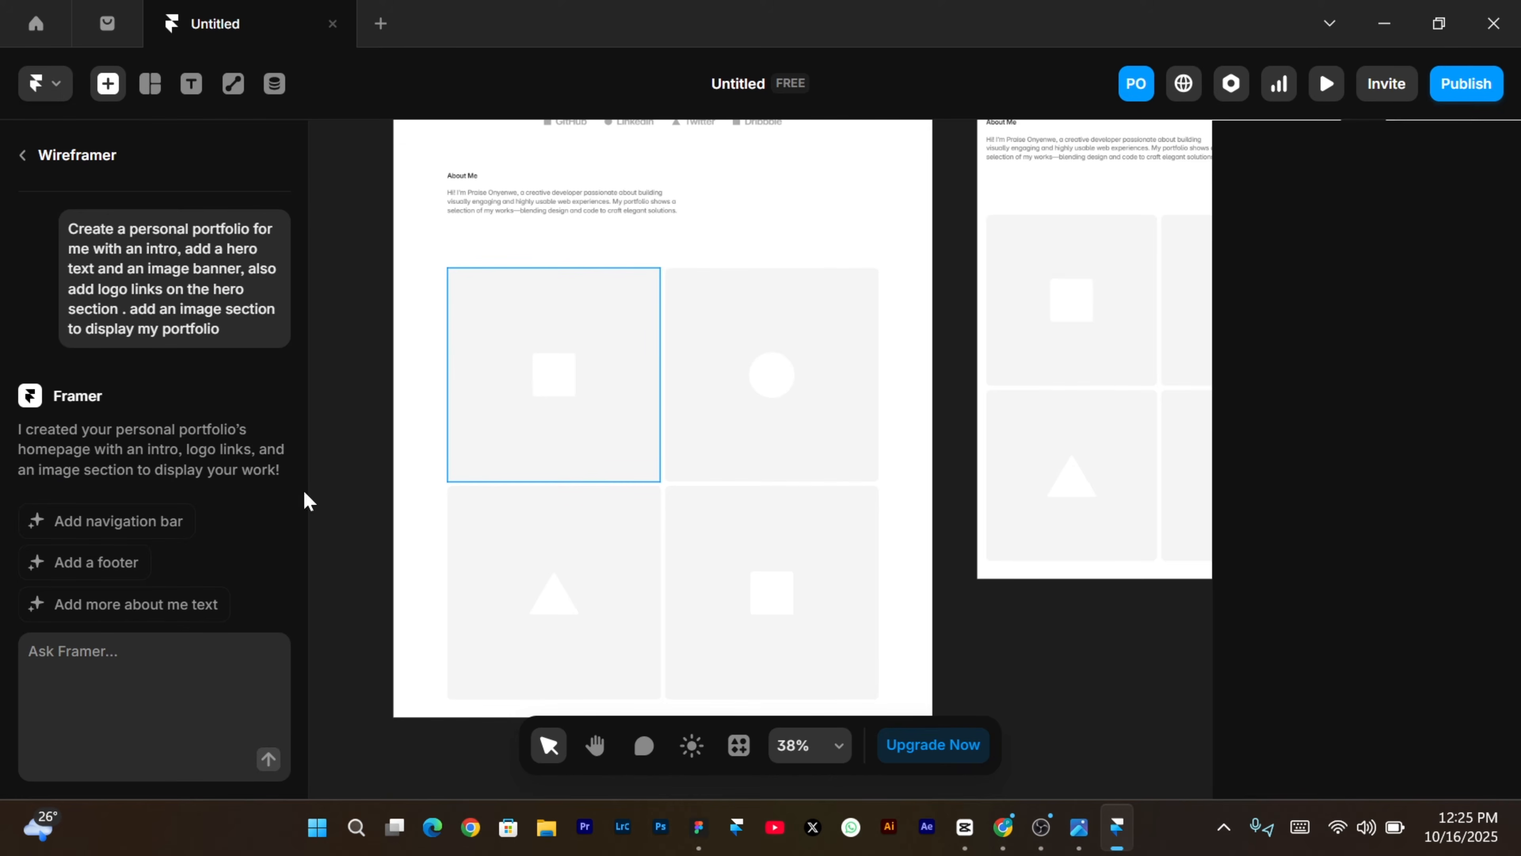
click(27, 654)
Ask the AI to 'add a pricing list', producing Starter $500, Professional $1200 and Ultimate $2500 plans.
text(add )
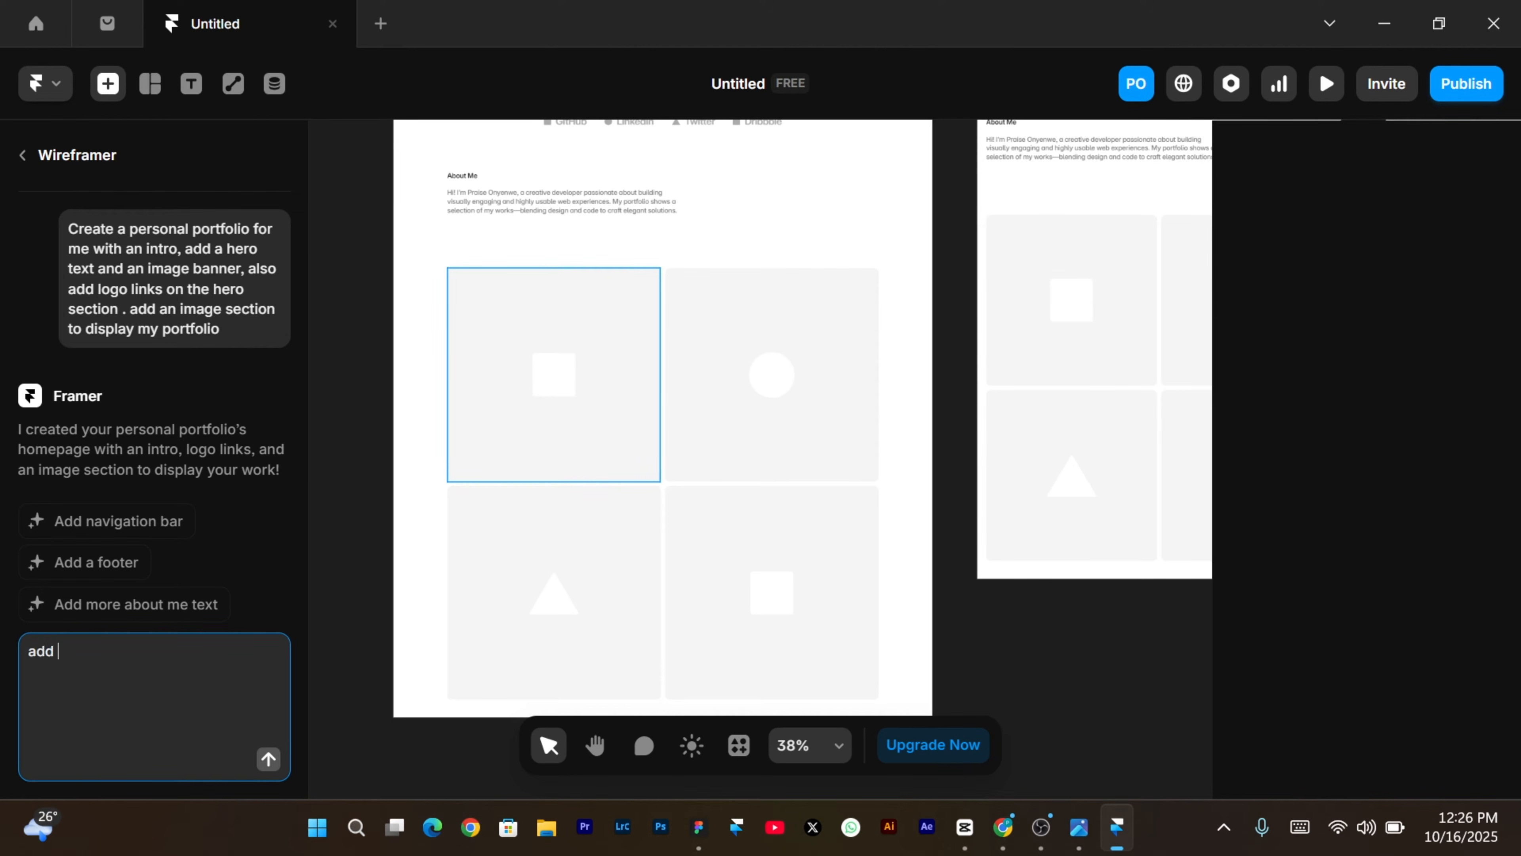
text(a pricing list)
scroll(173, 414, down, 1)
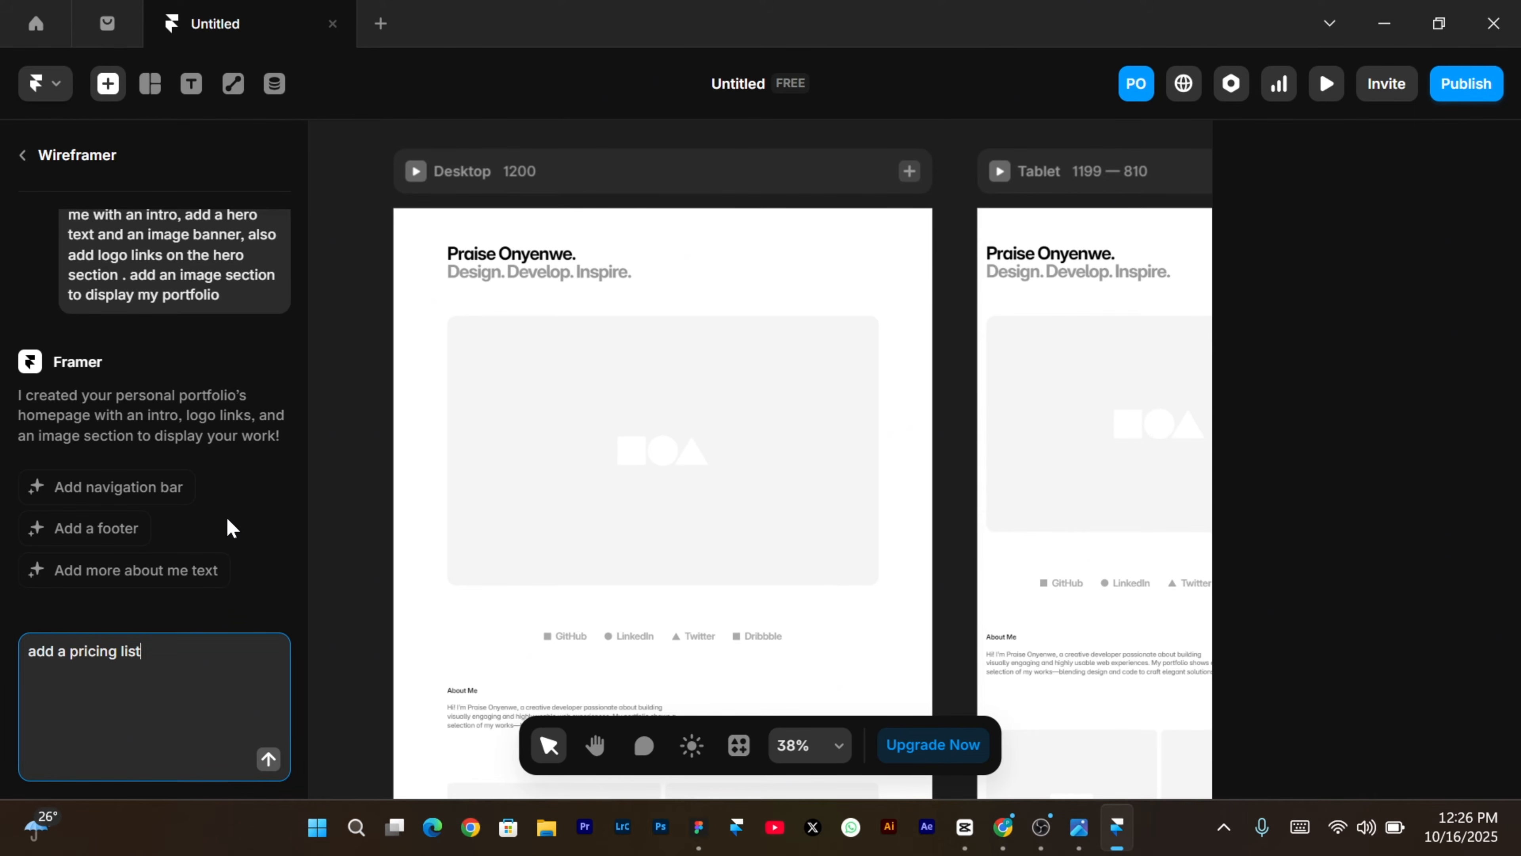
key(Return)
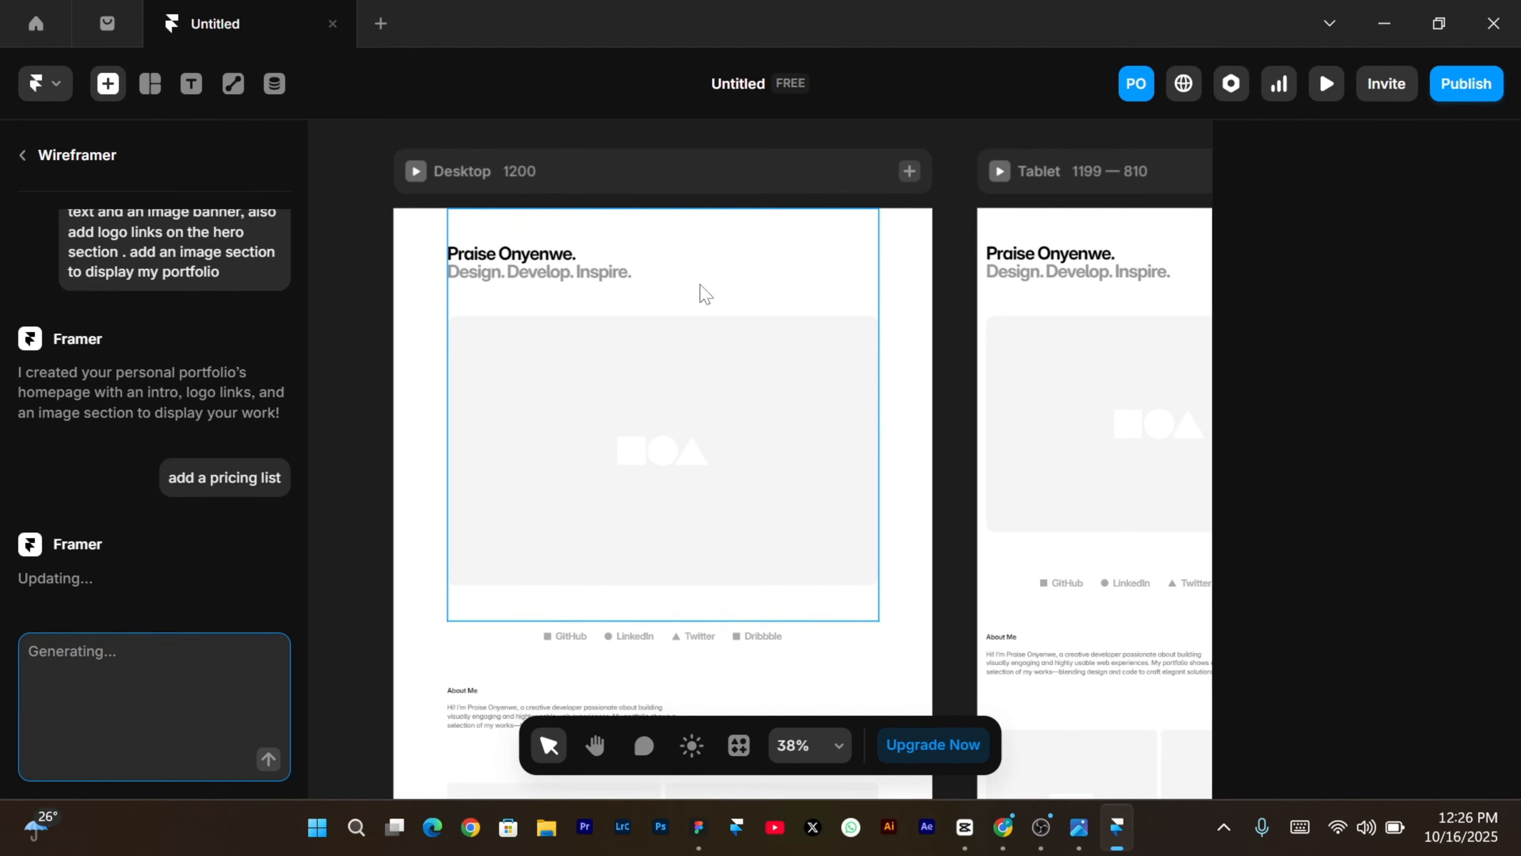
scroll(665, 530, down, 5)
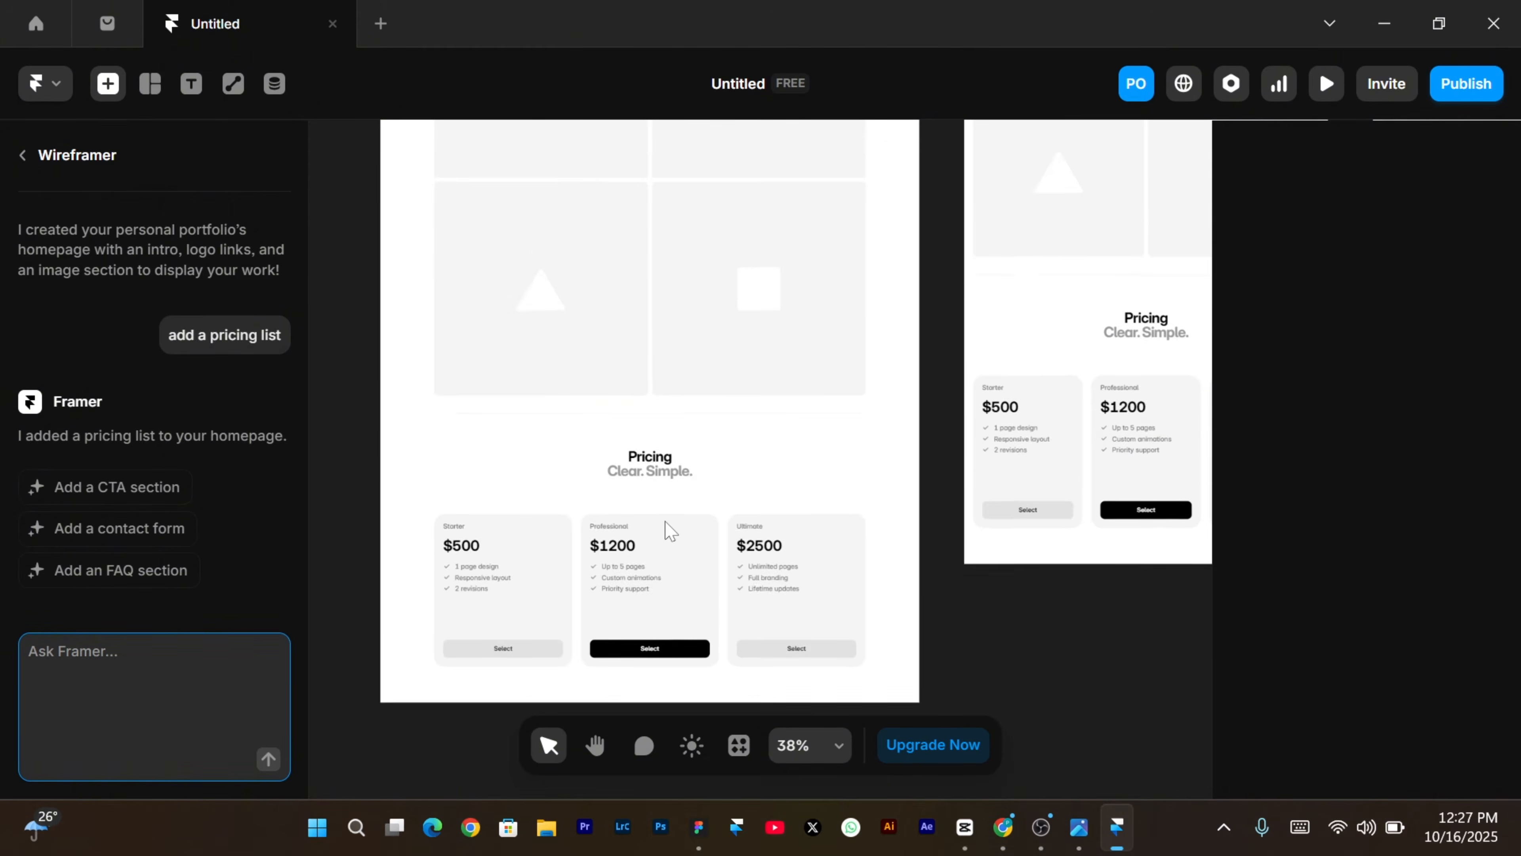
scroll(670, 530, down, 1)
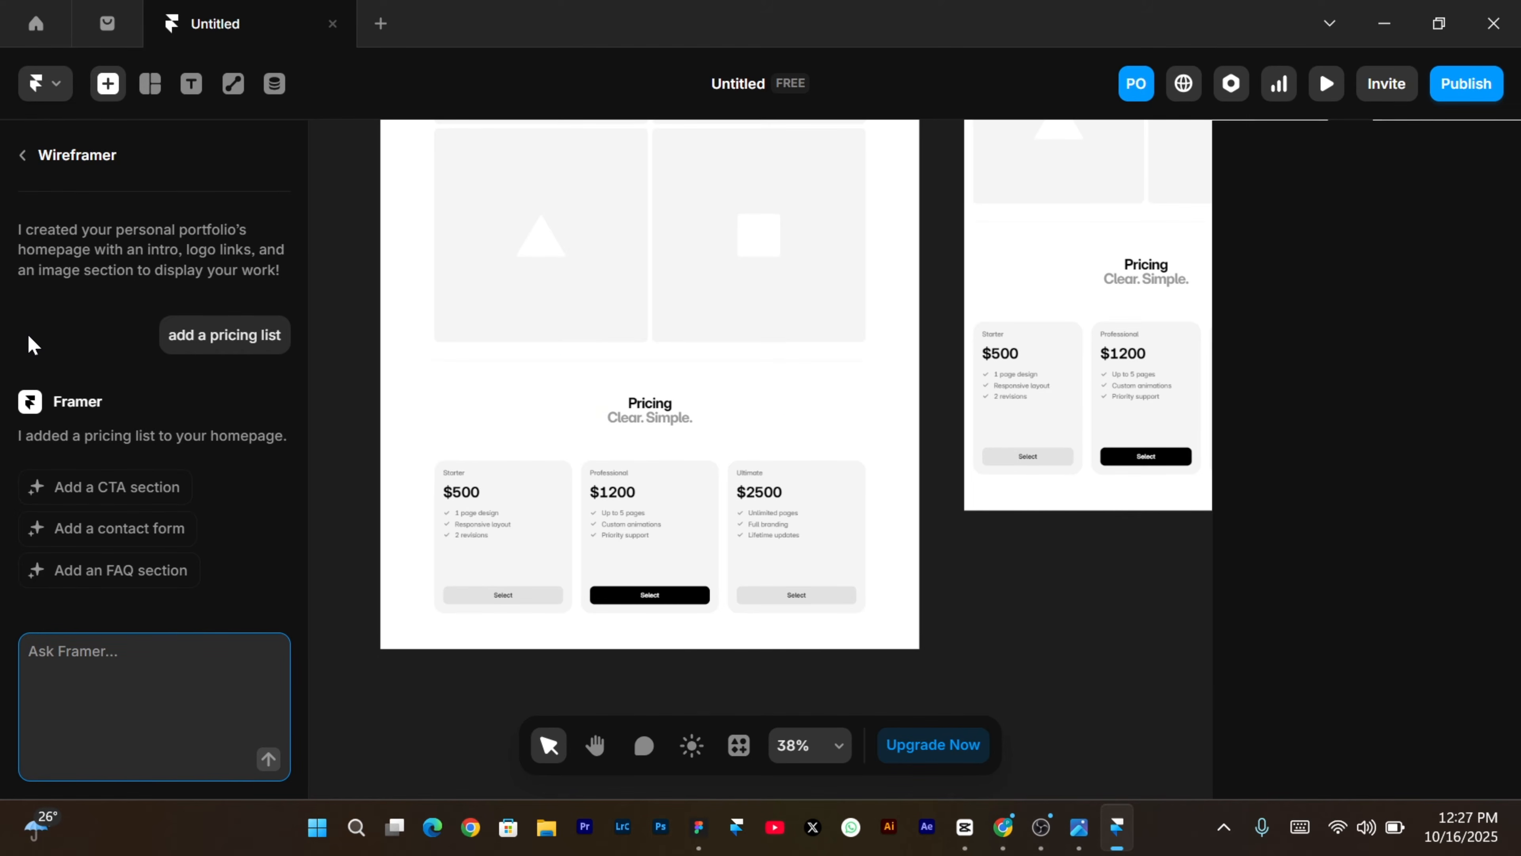
scroll(549, 381, up, 1)
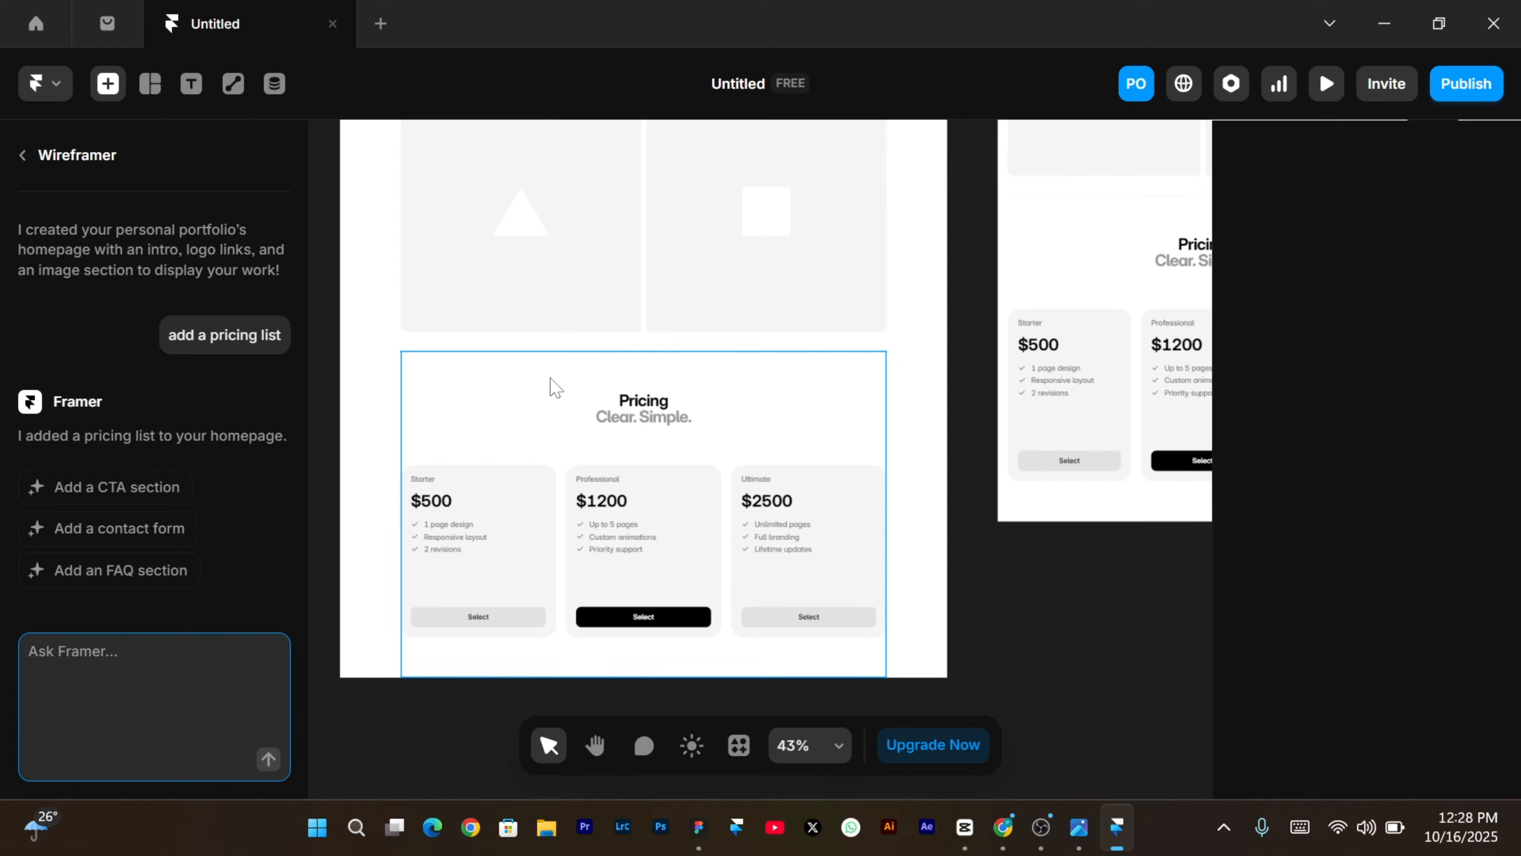
scroll(552, 384, down, 3)
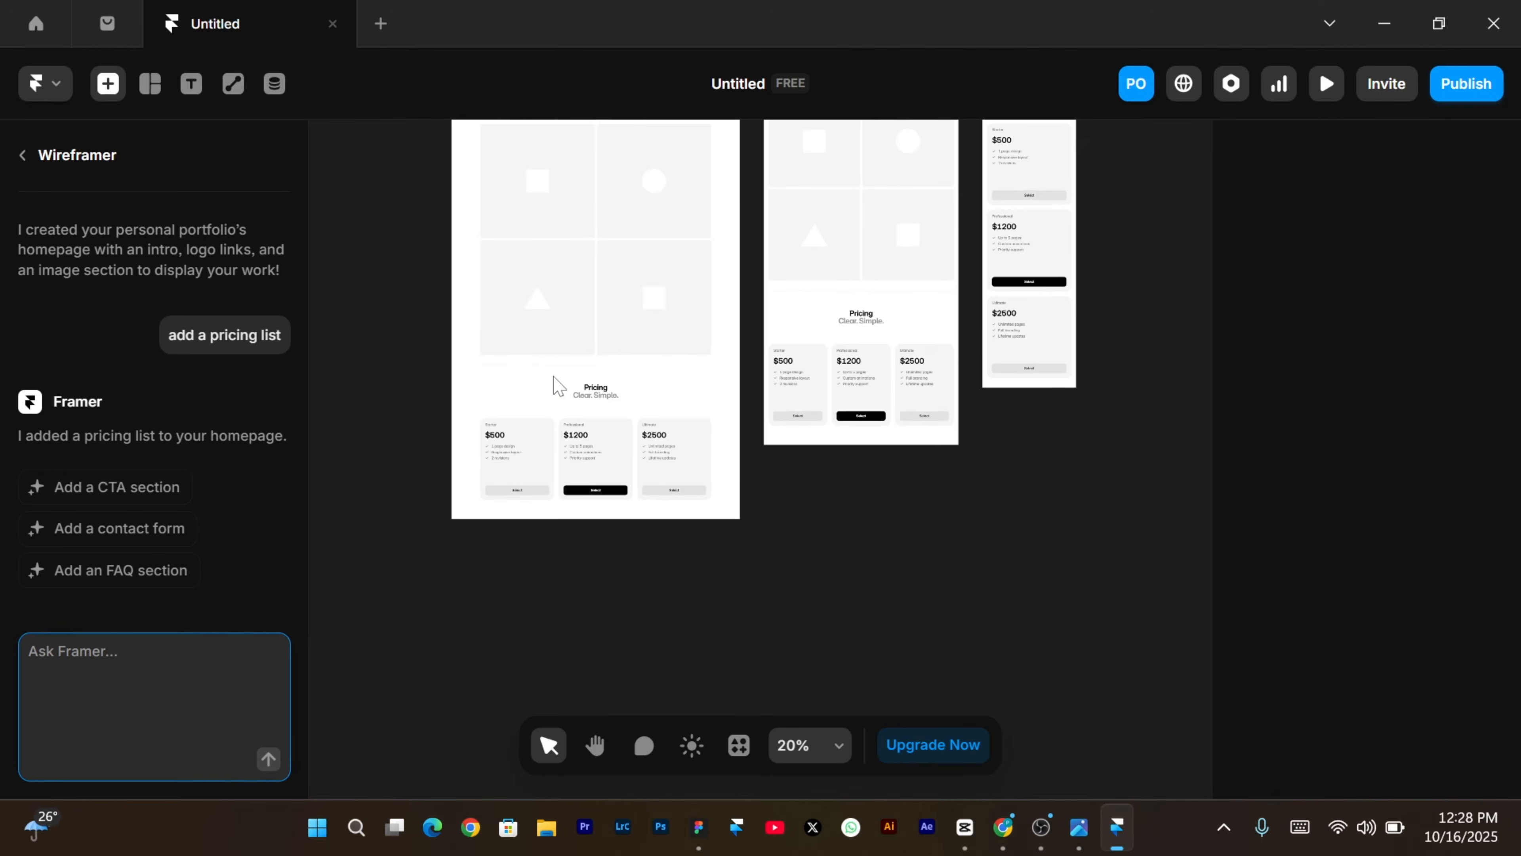
scroll(553, 383, up, 5)
scroll(552, 384, up, 3)
scroll(552, 383, down, 2)
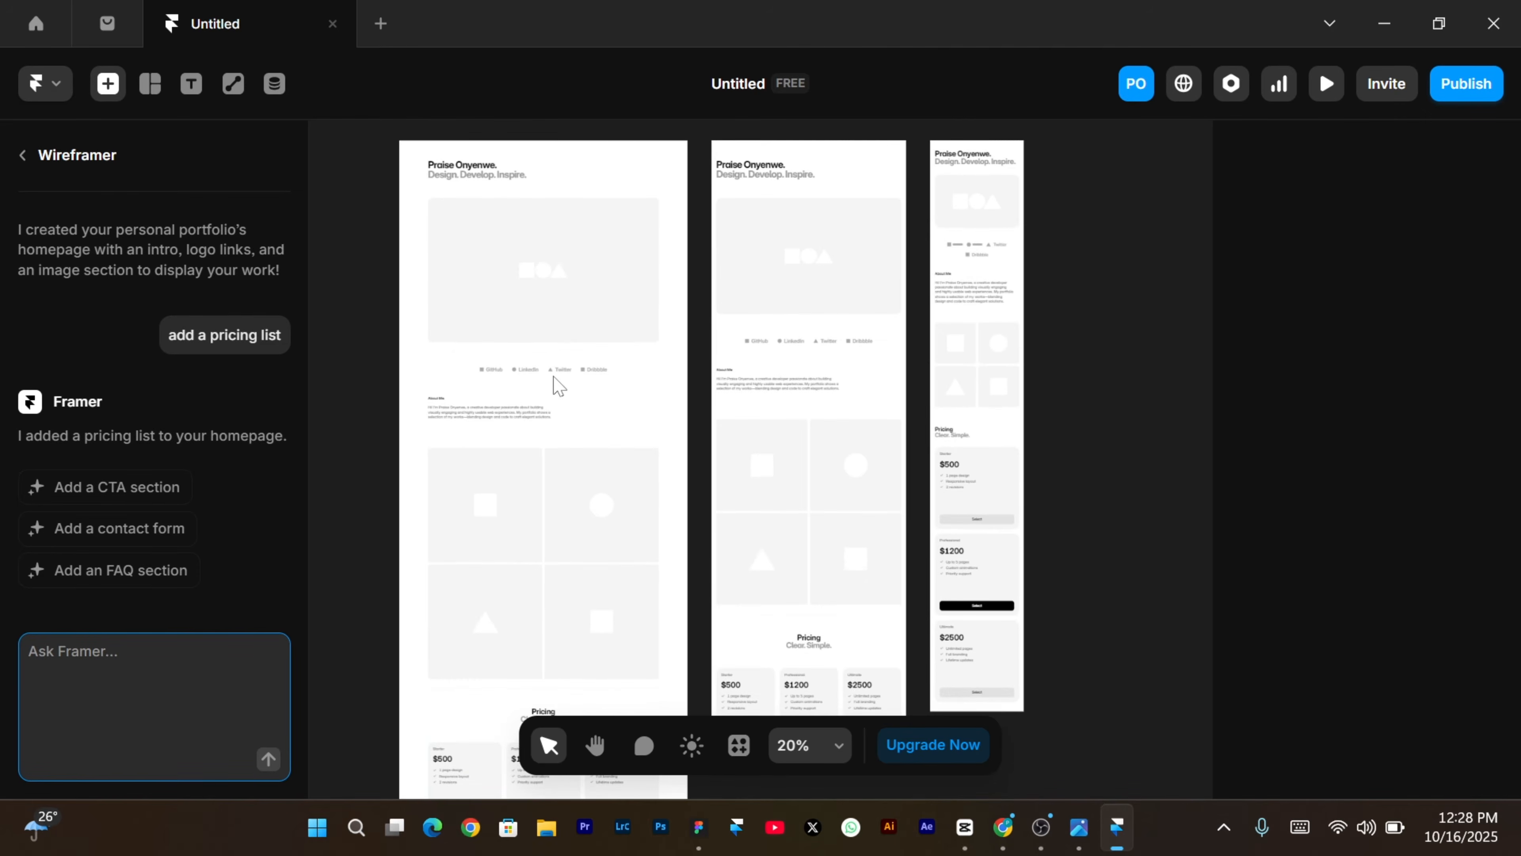
Preview the site and check the pricing cards at 324 px phone and 1230 px desktop widths.
click(1320, 99)
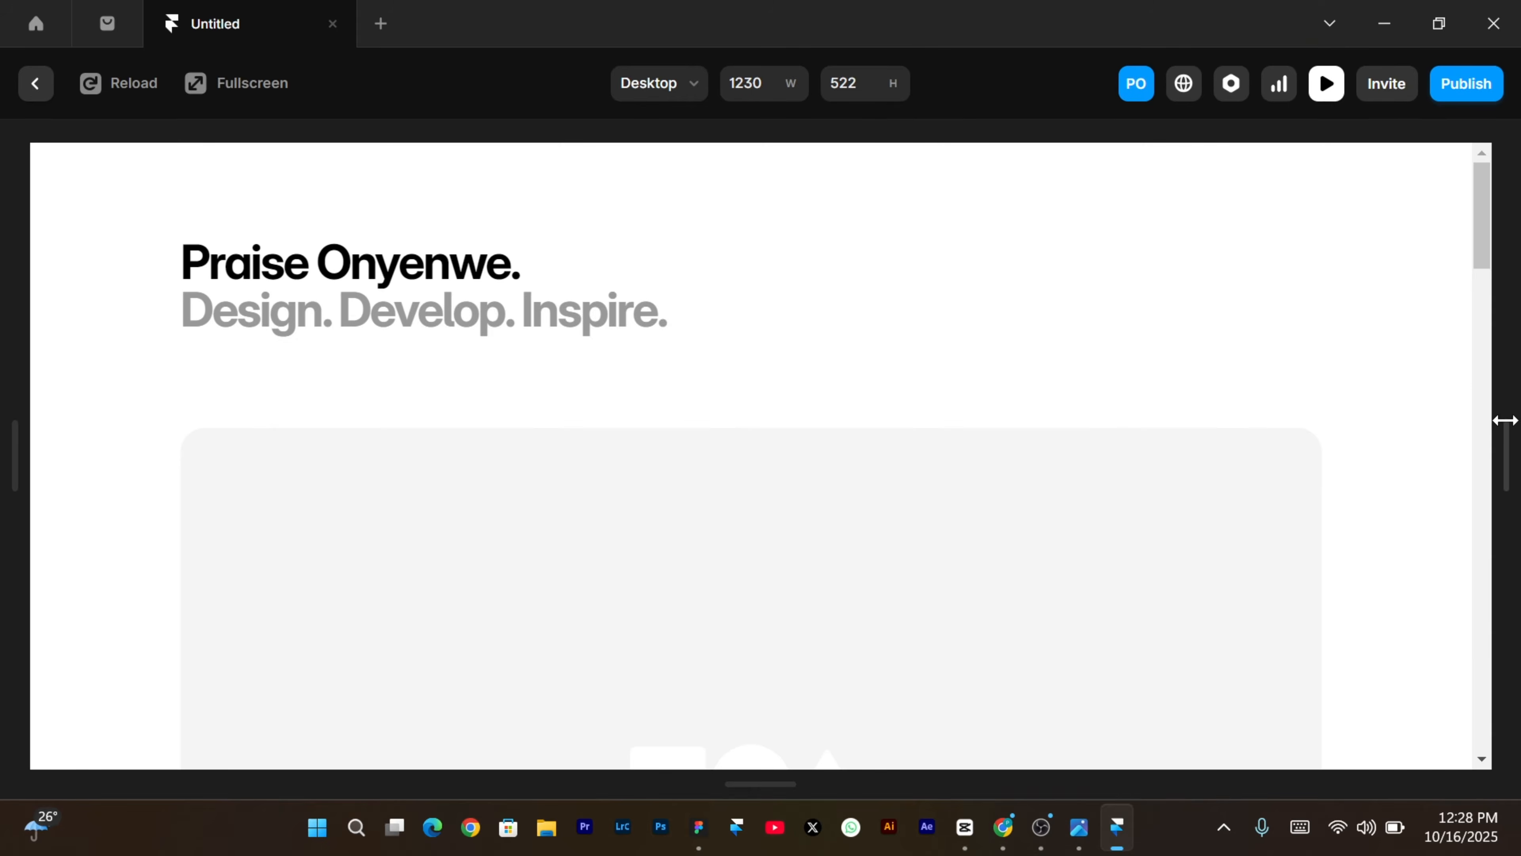
drag(1504, 421, 1512, 298)
drag(1509, 440, 975, 435)
scroll(785, 479, down, 15)
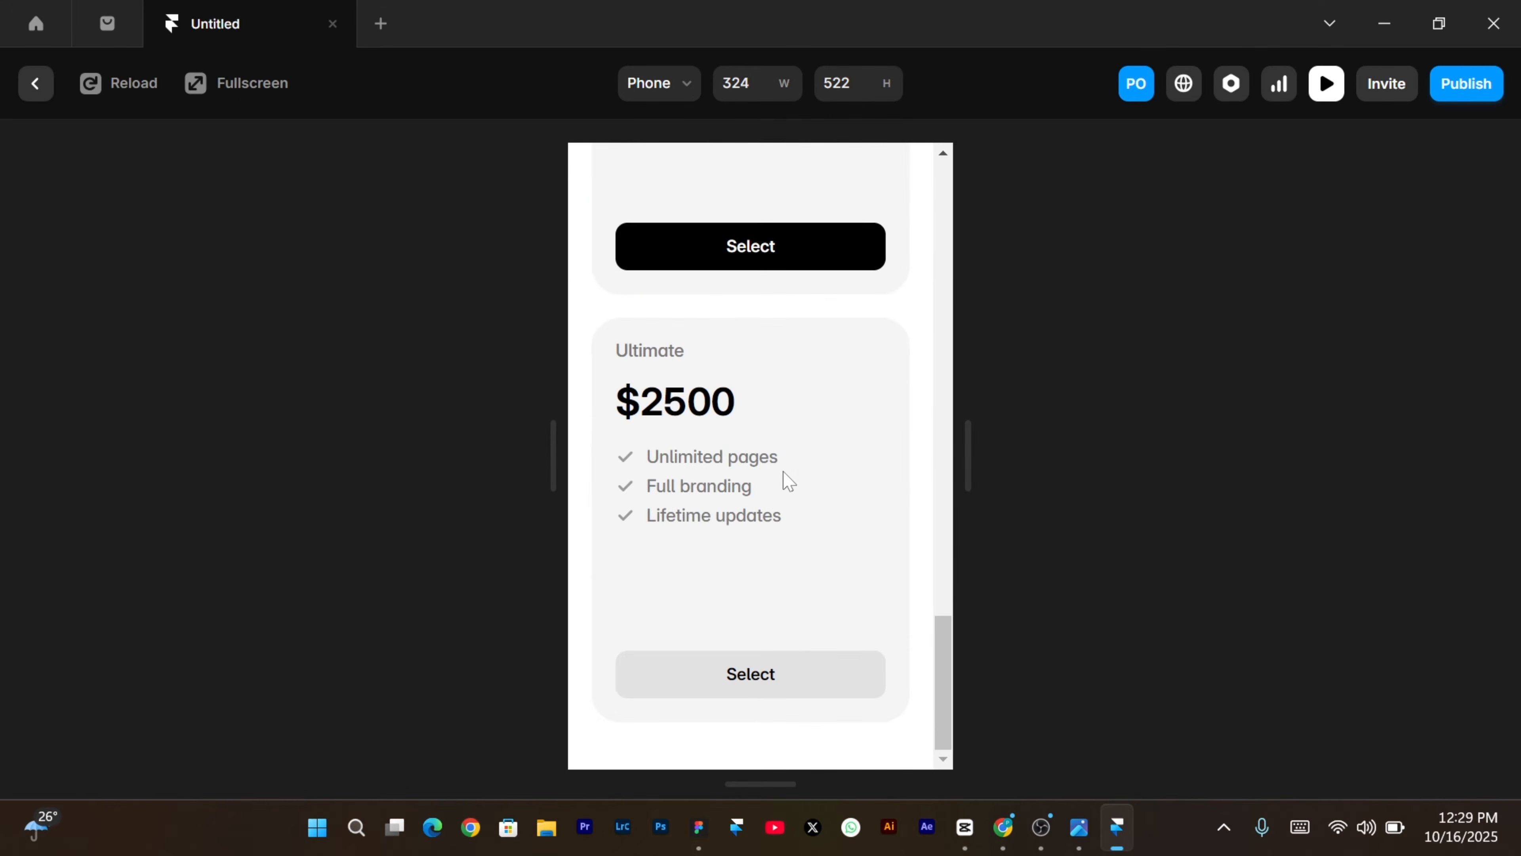
scroll(789, 480, up, 5)
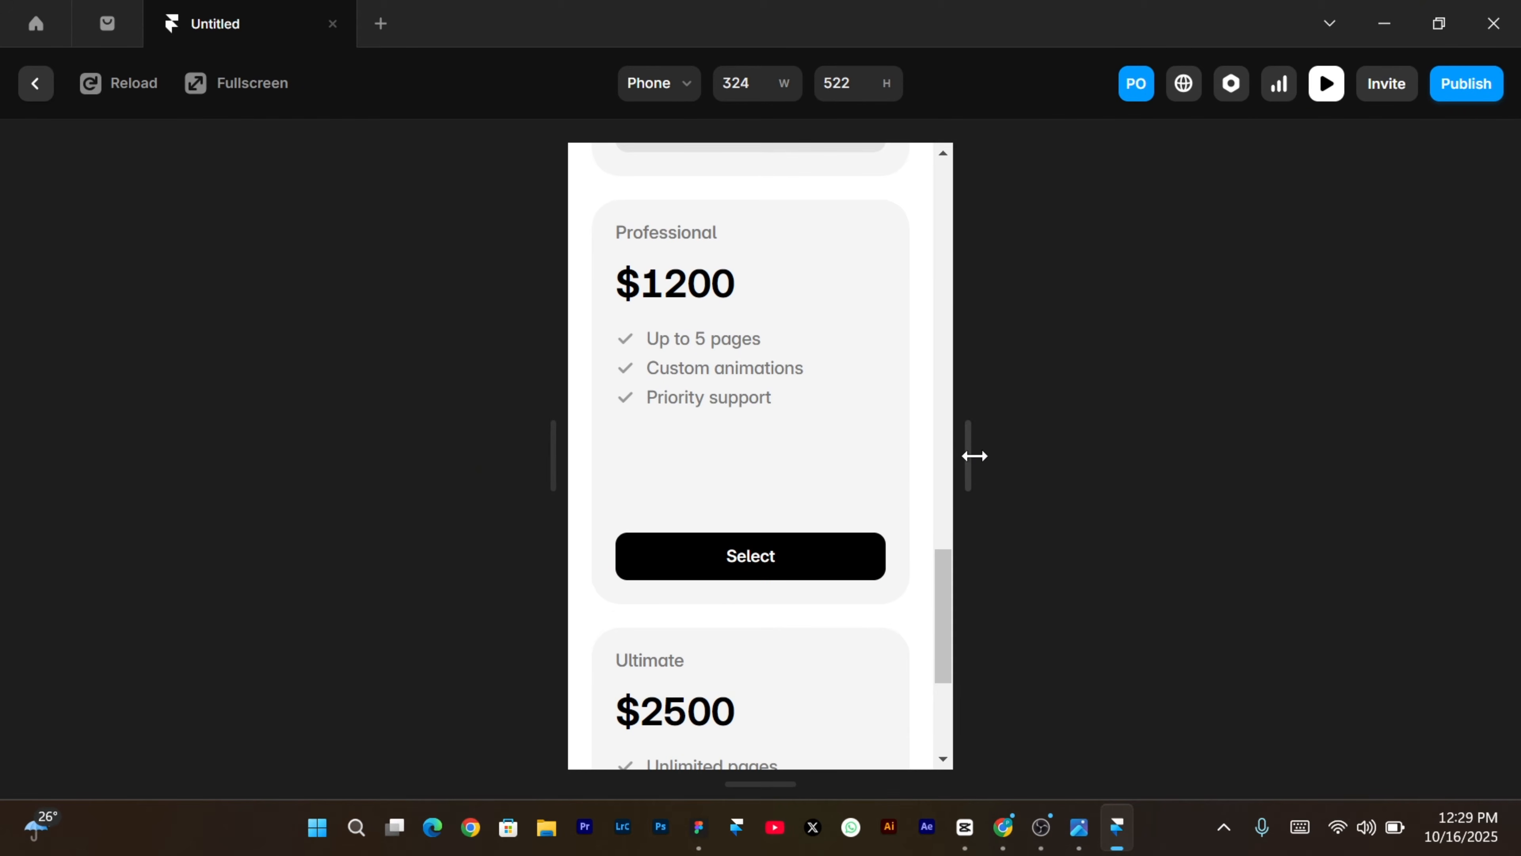
drag(975, 455, 1510, 545)
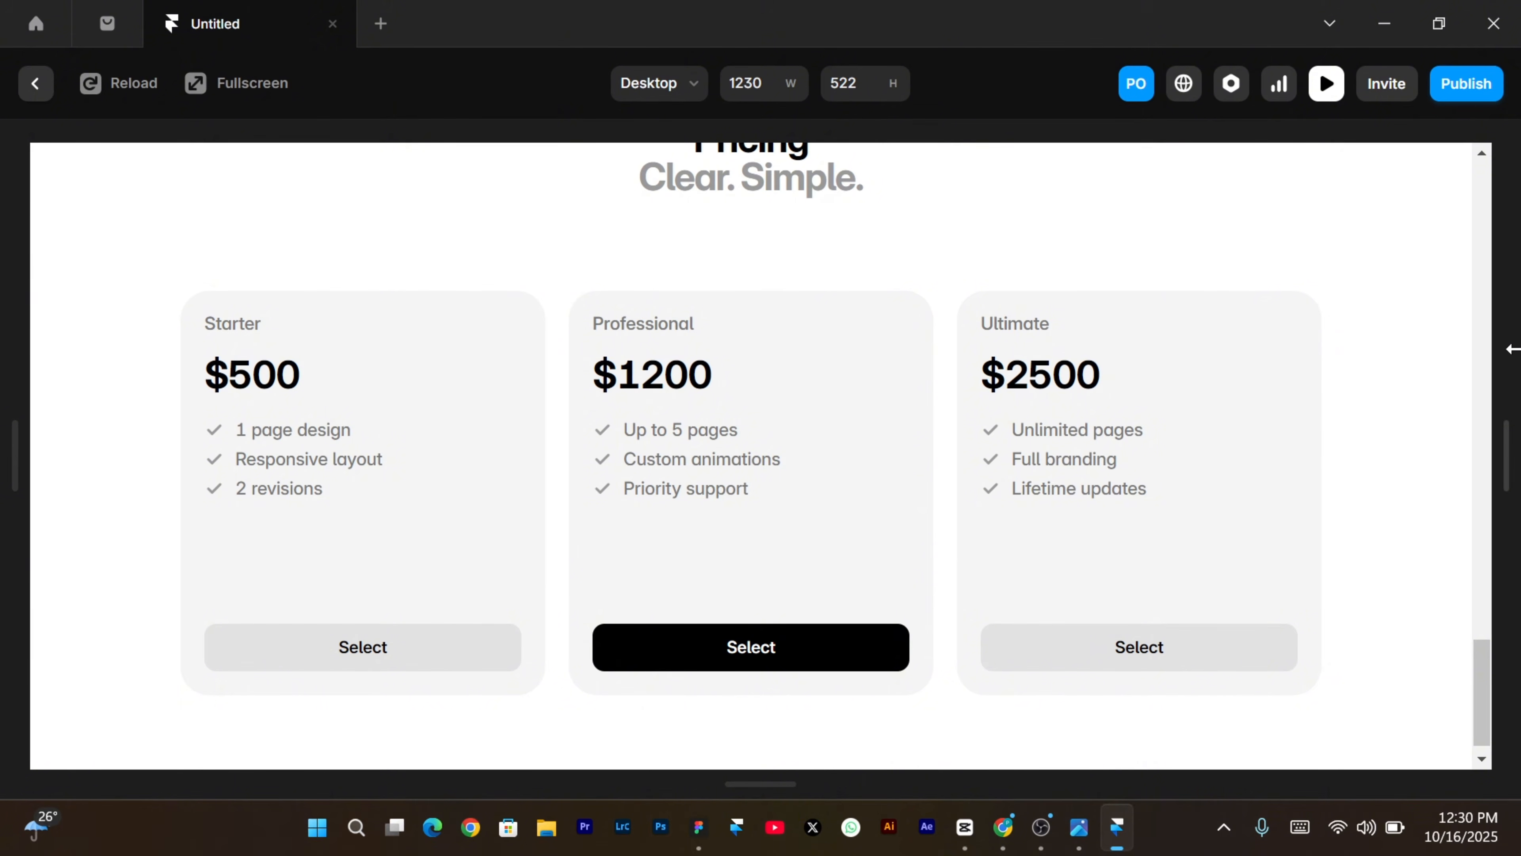
Exit the preview and generate a three-question FAQ section above the footer from Wireframer's suggestion.
click(1322, 88)
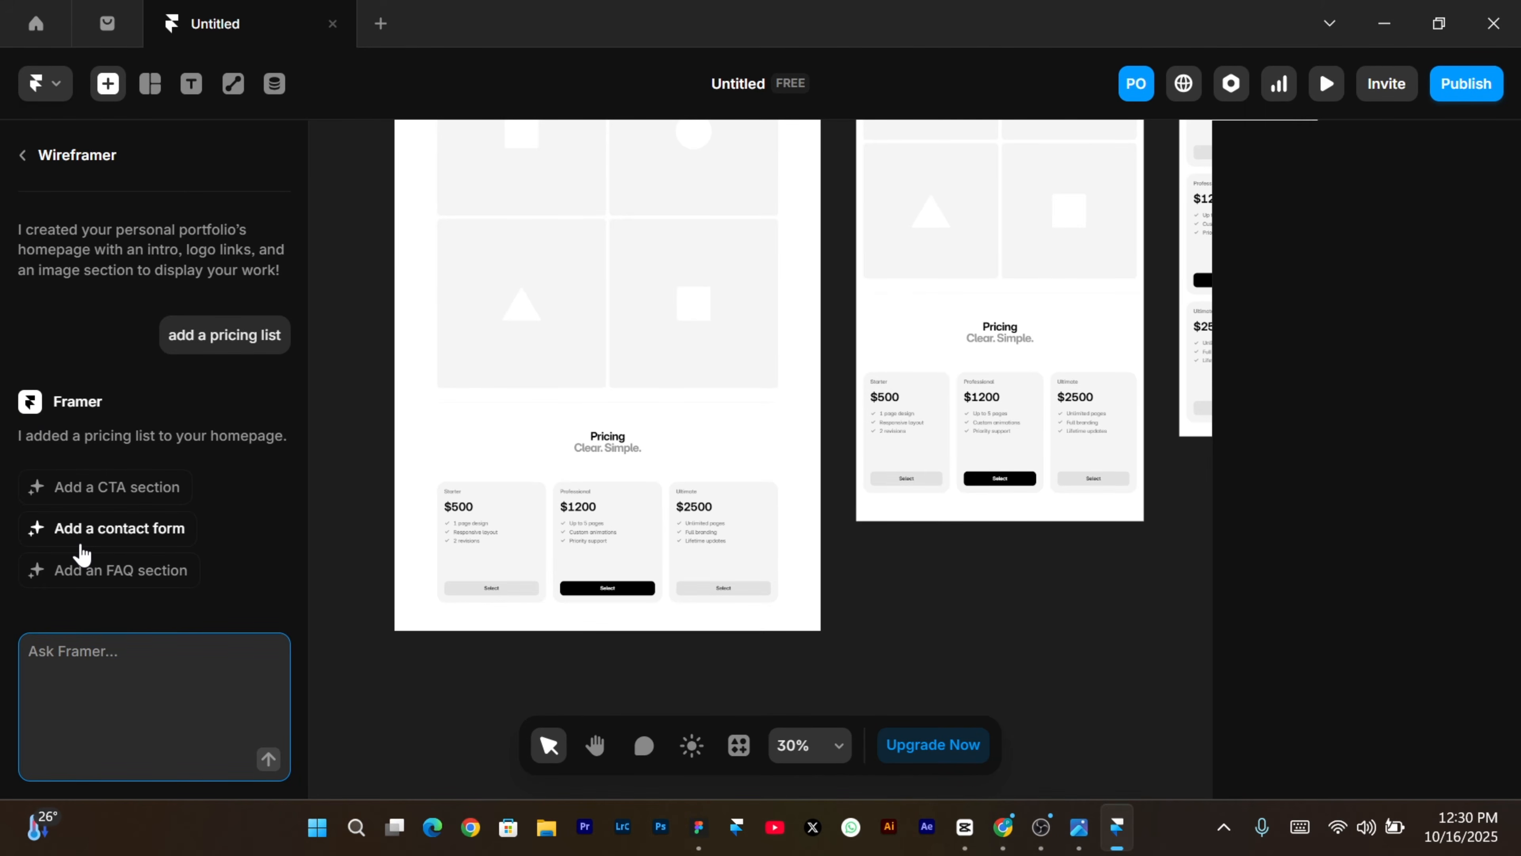
click(117, 579)
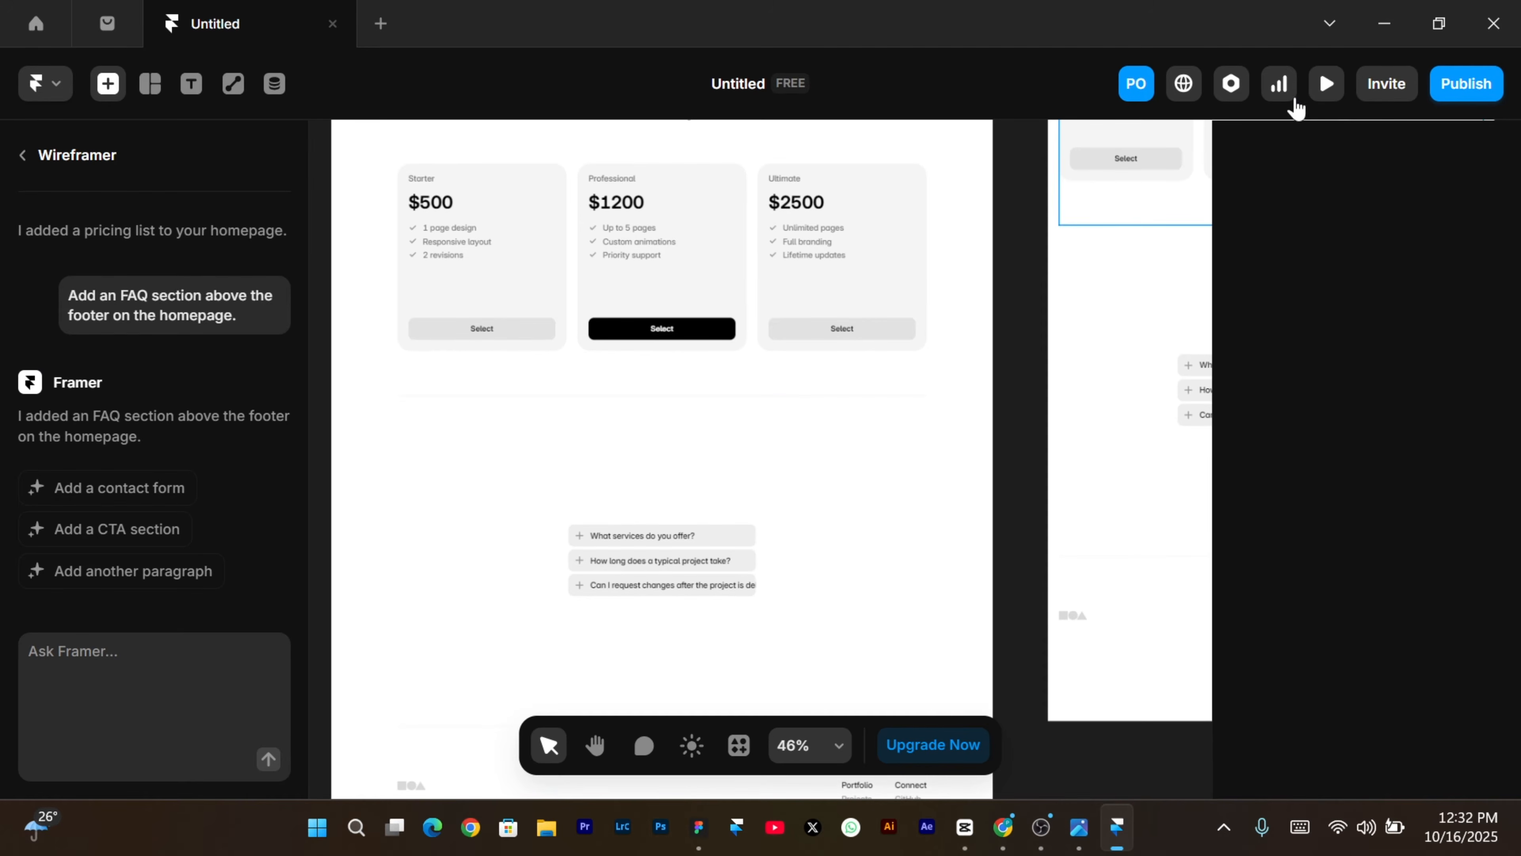
click(1326, 96)
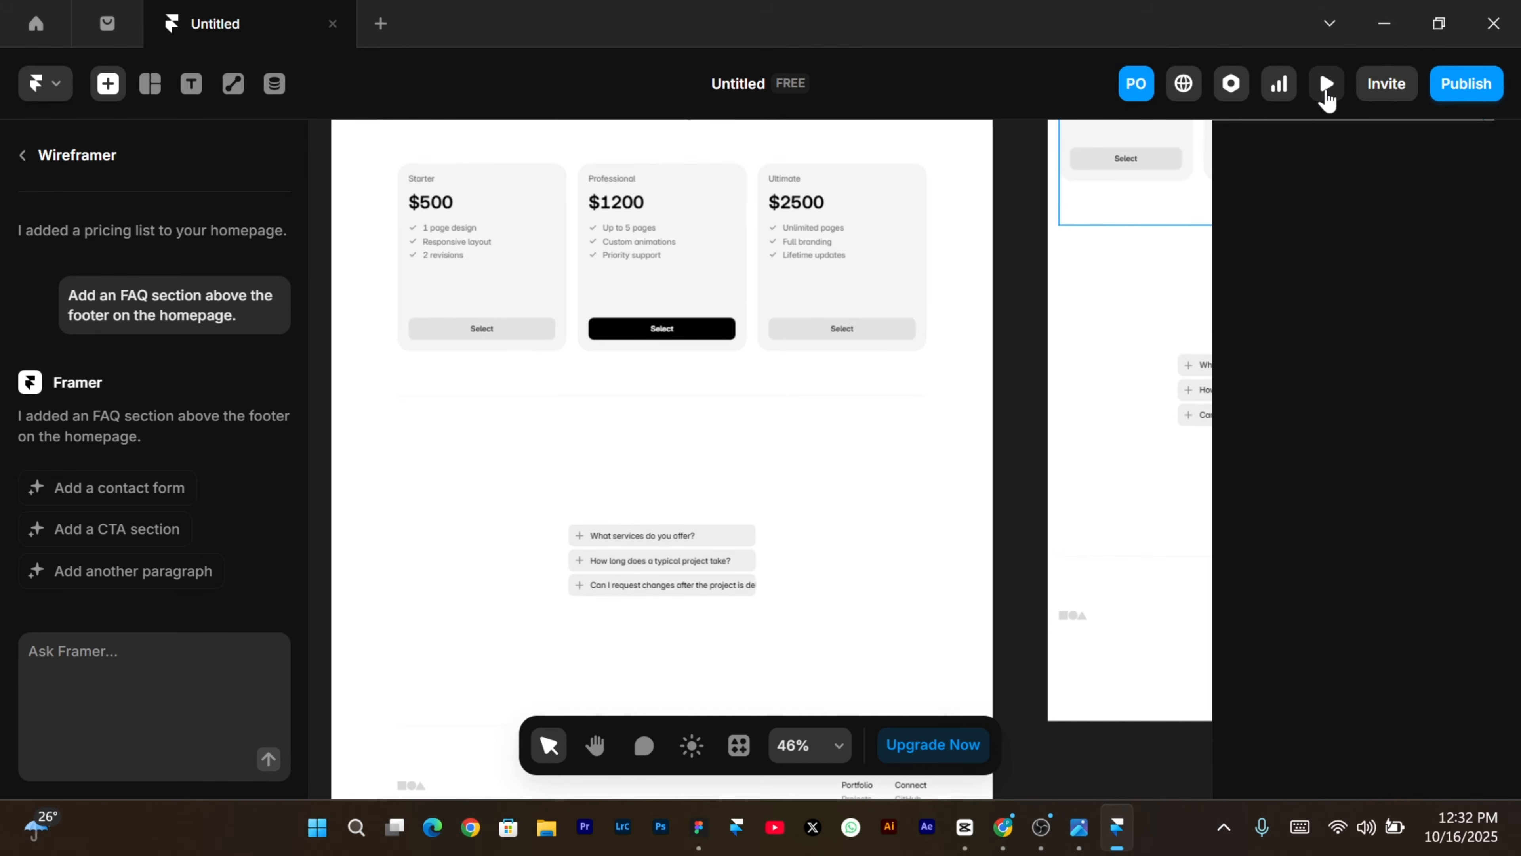
Expand and collapse the FAQ questions in preview, including project duration, then close the preview.
scroll(994, 489, down, 15)
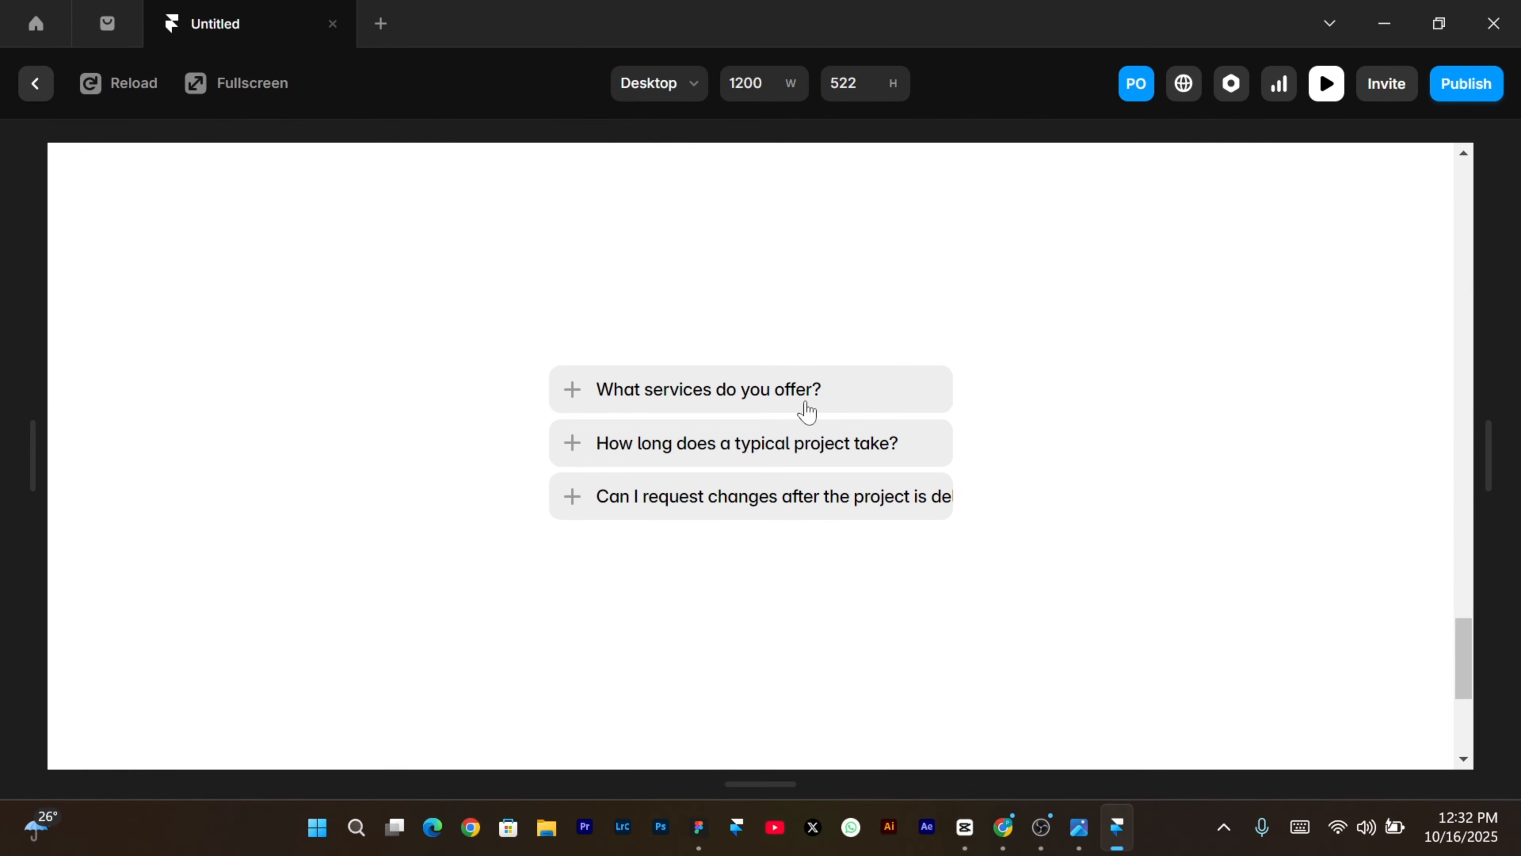
click(600, 394)
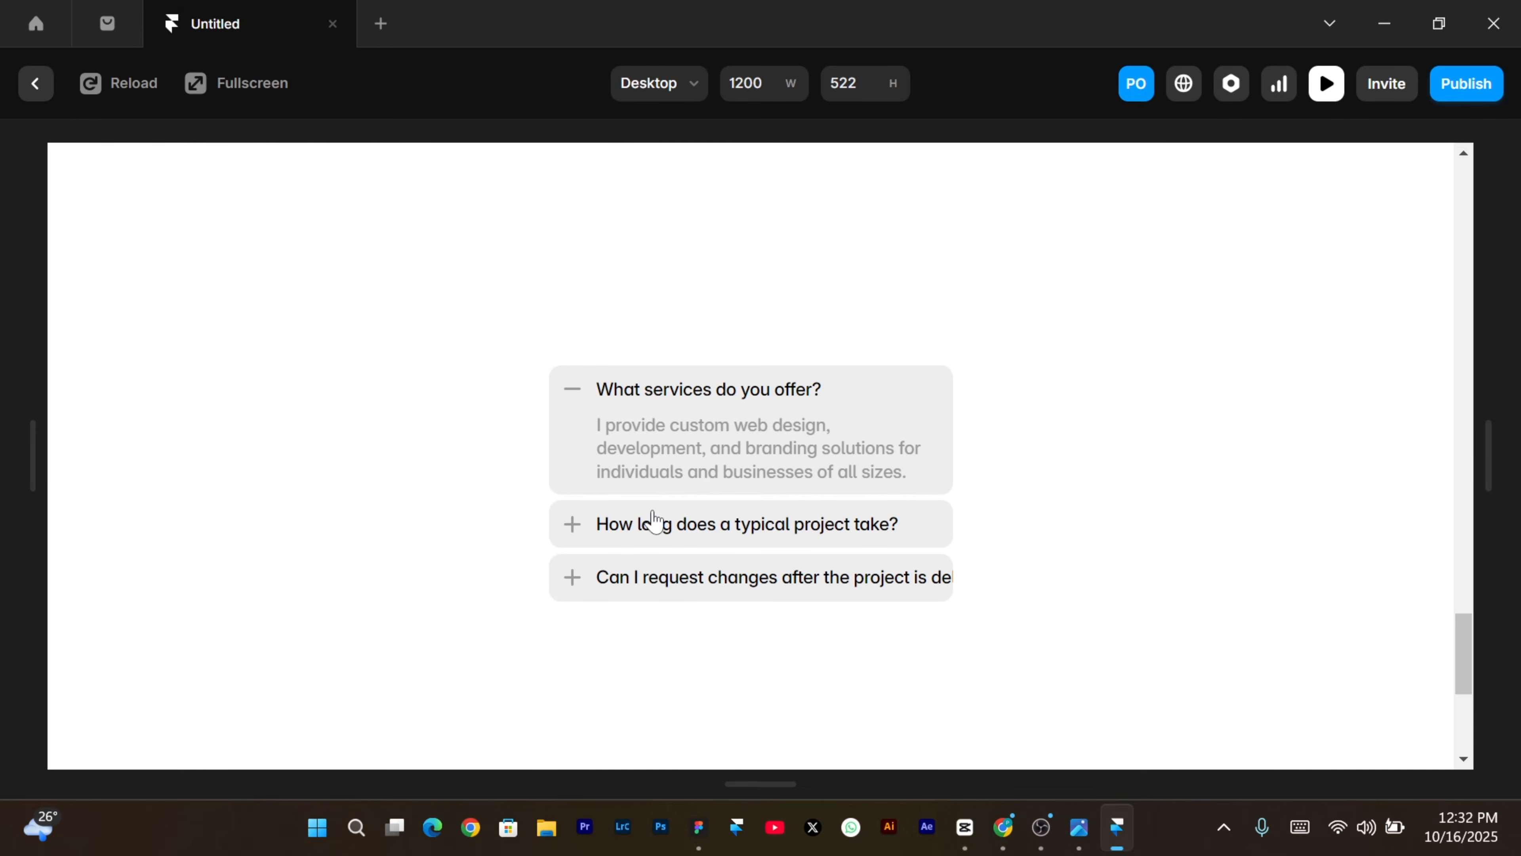
click(577, 401)
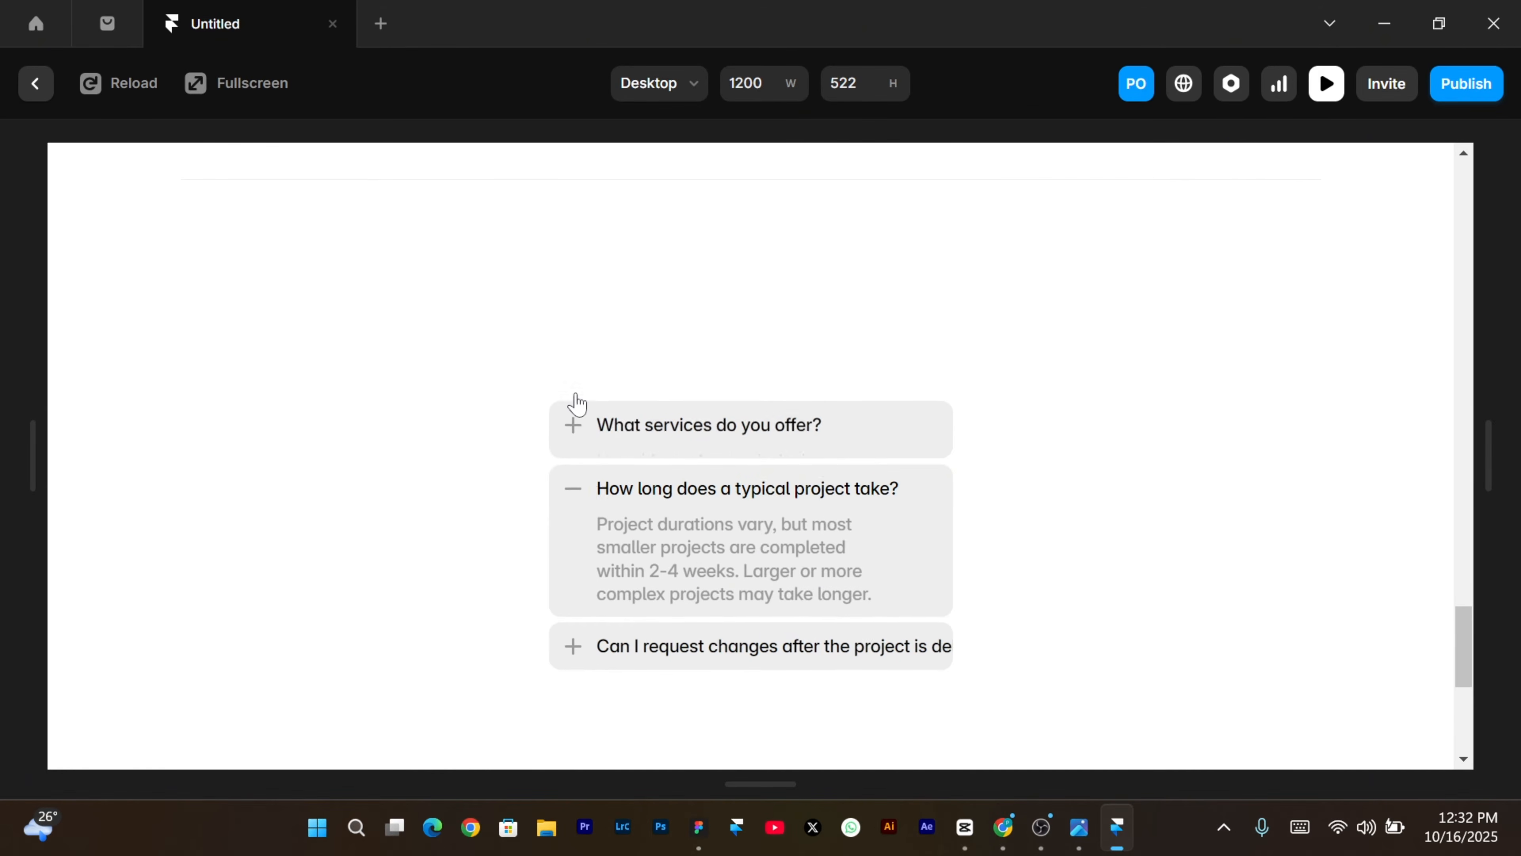
click(577, 491)
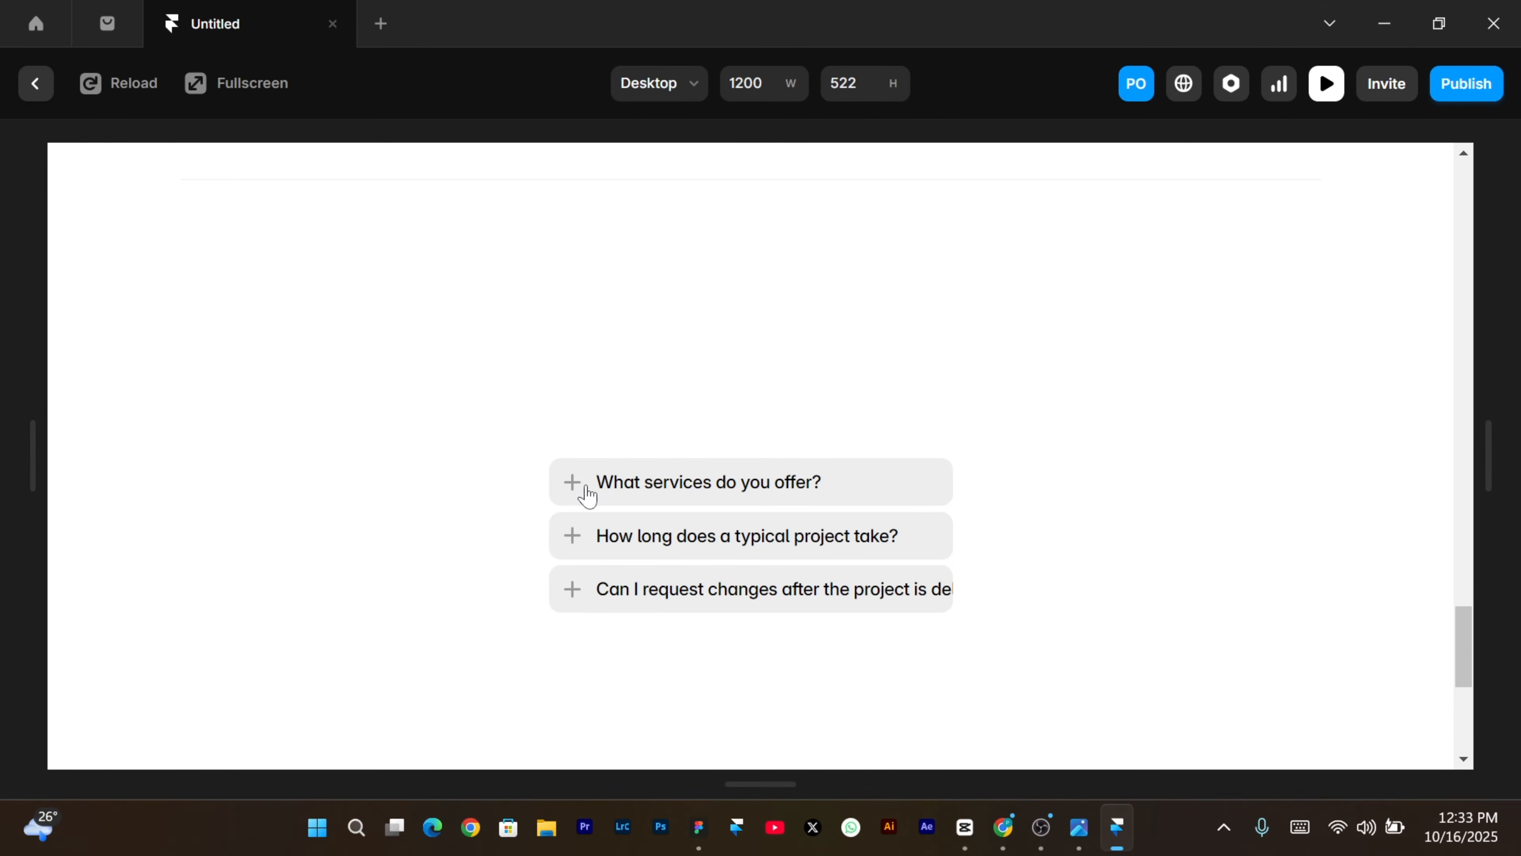
key(Escape)
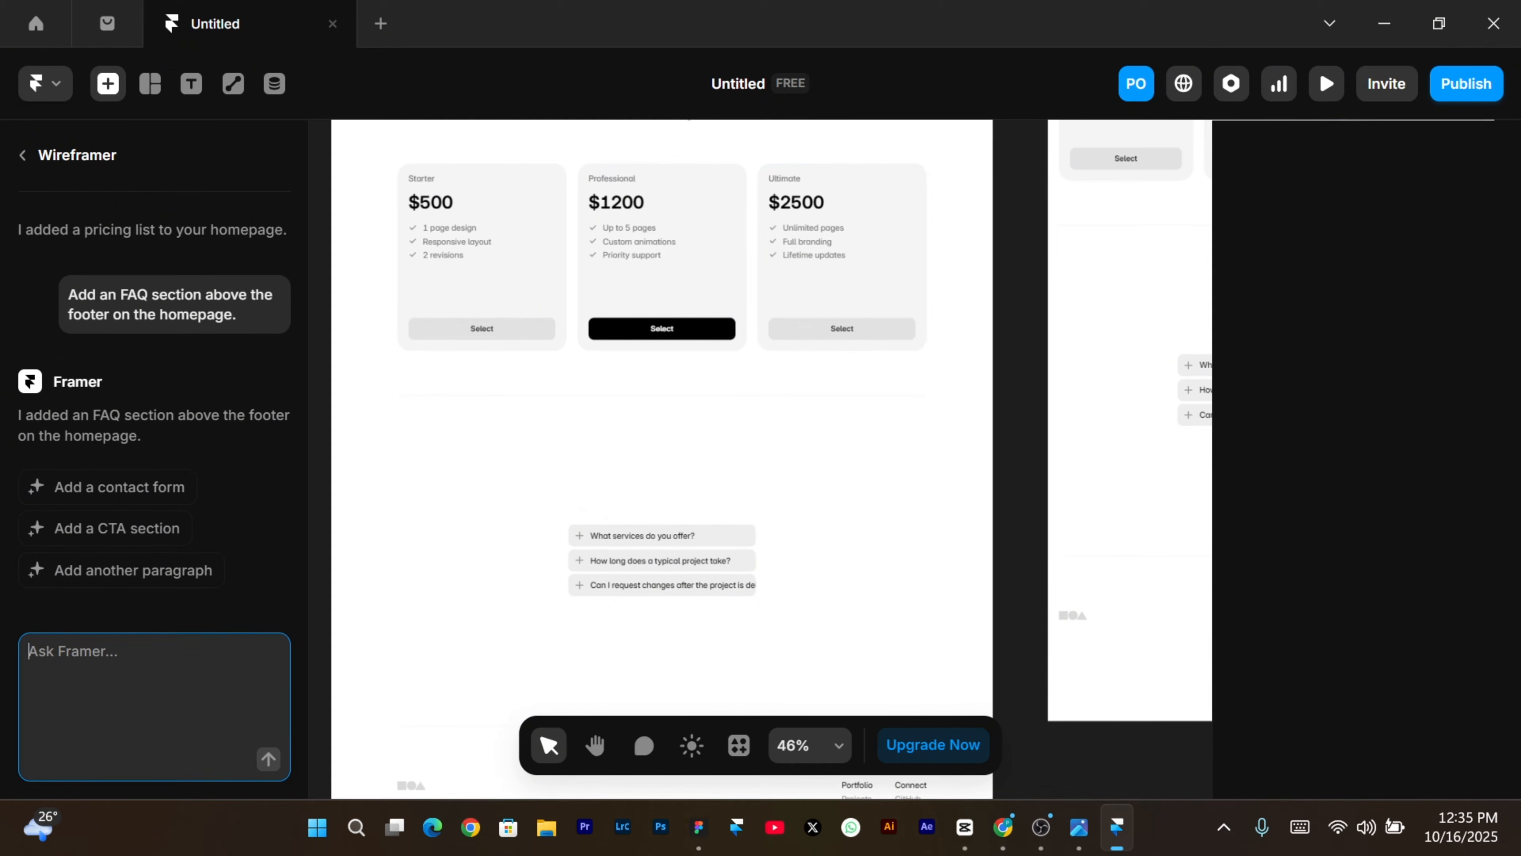
Ask the AI to 'add a gradient colour on the herosection'.
text(add a gradient colour on the herosection)
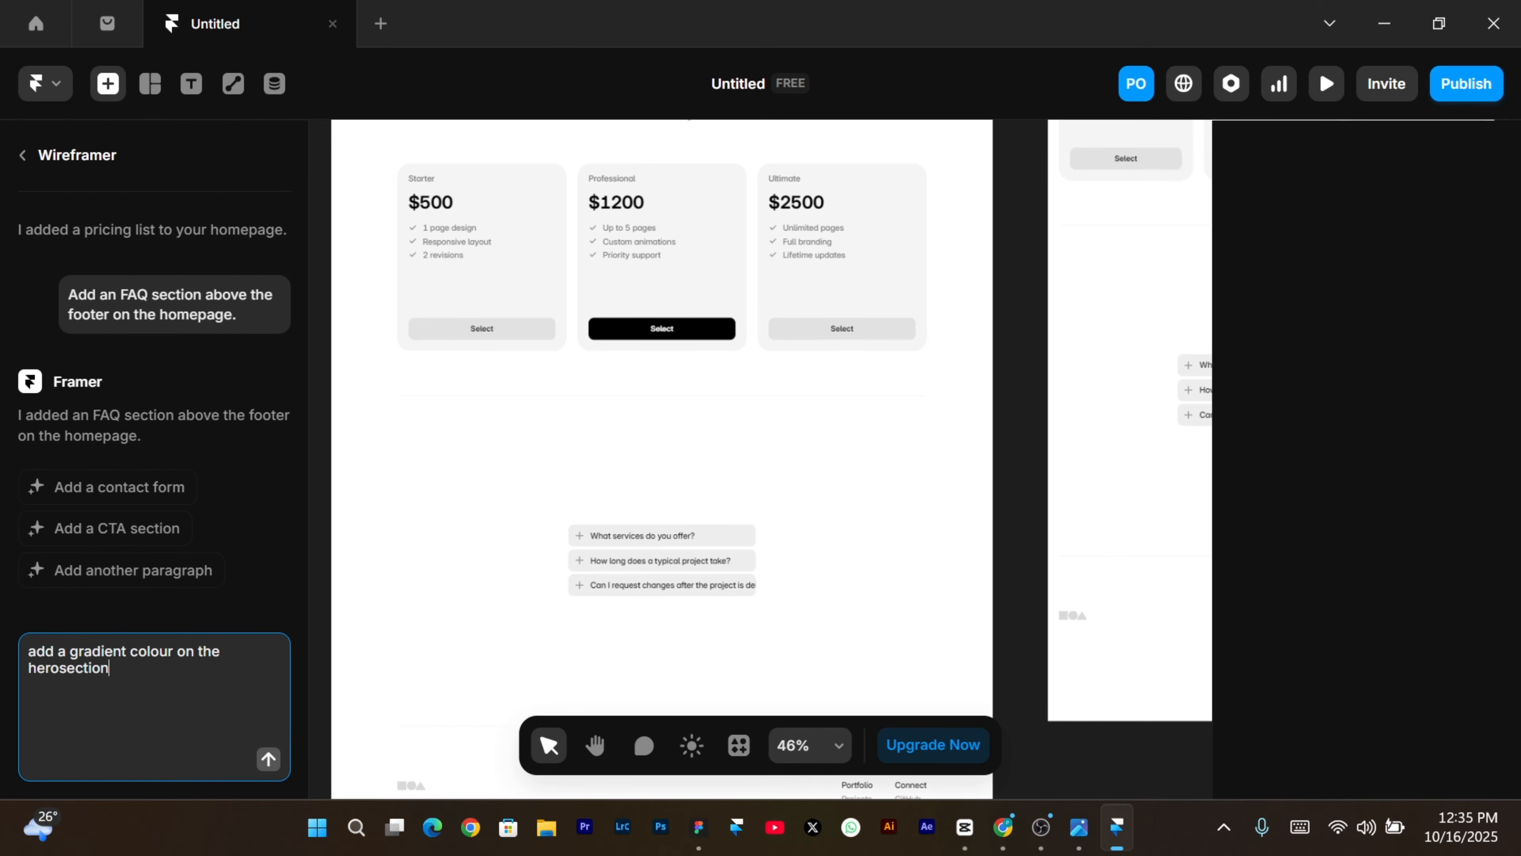
click(268, 759)
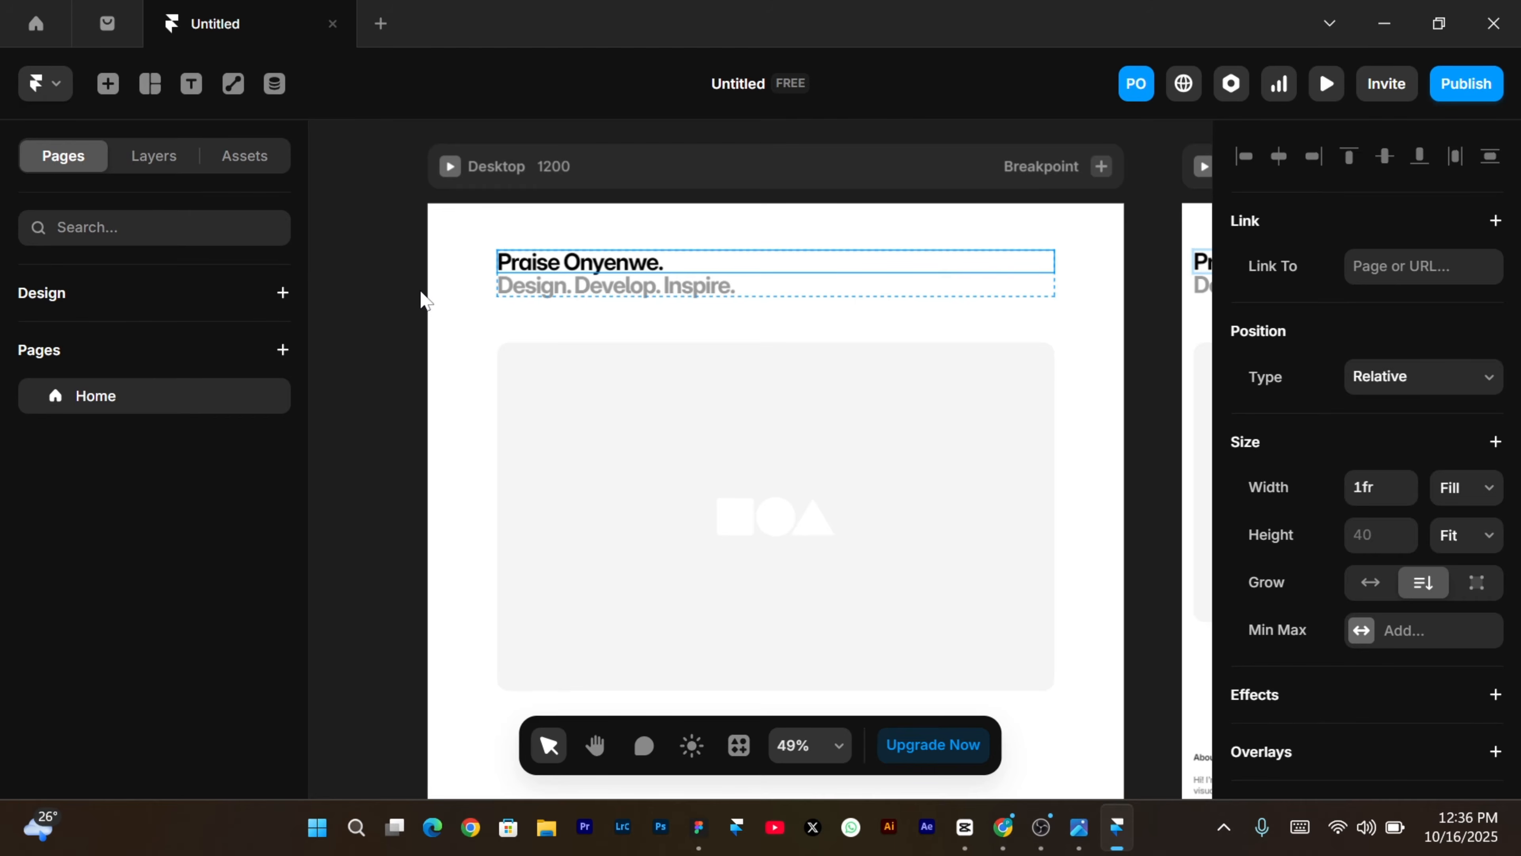
Replace the hero heading text with 'Am a product designer'.
scroll(578, 489, down, 10)
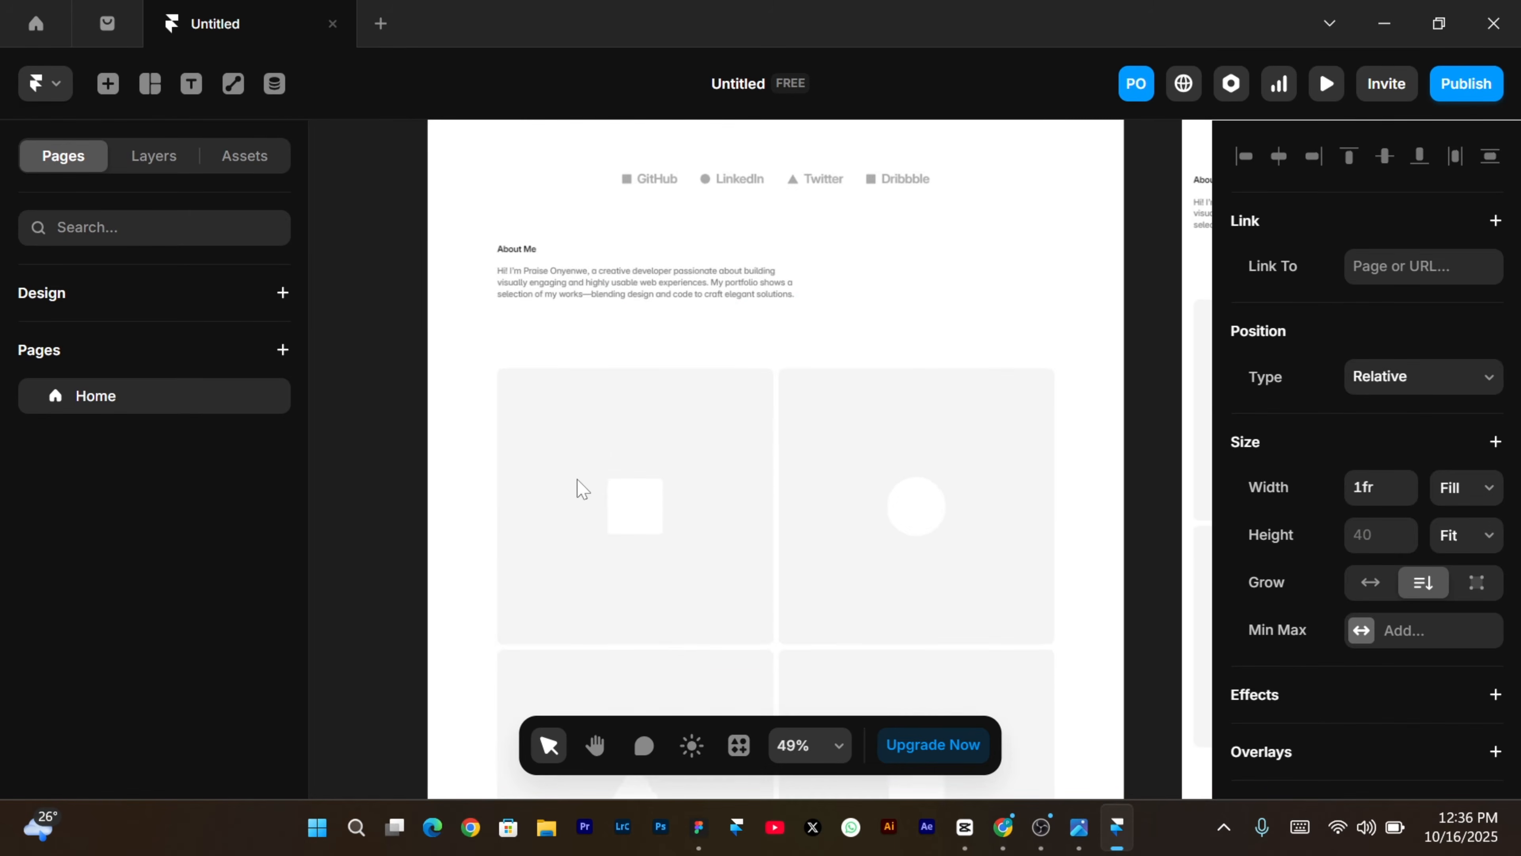
scroll(578, 489, up, 8)
scroll(578, 489, up, 3)
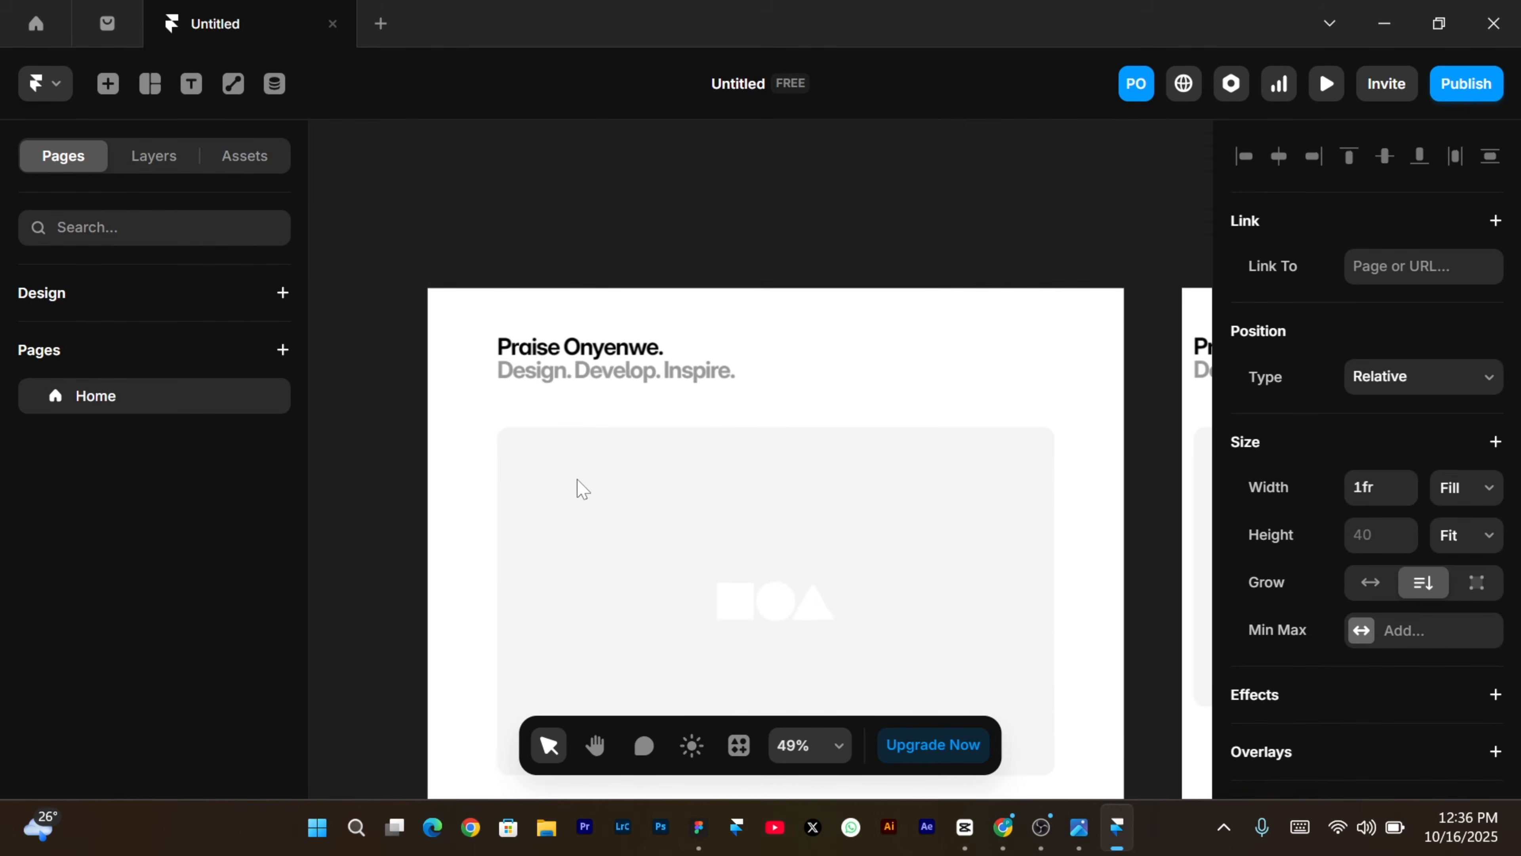
scroll(578, 489, down, 10)
scroll(578, 489, up, 12)
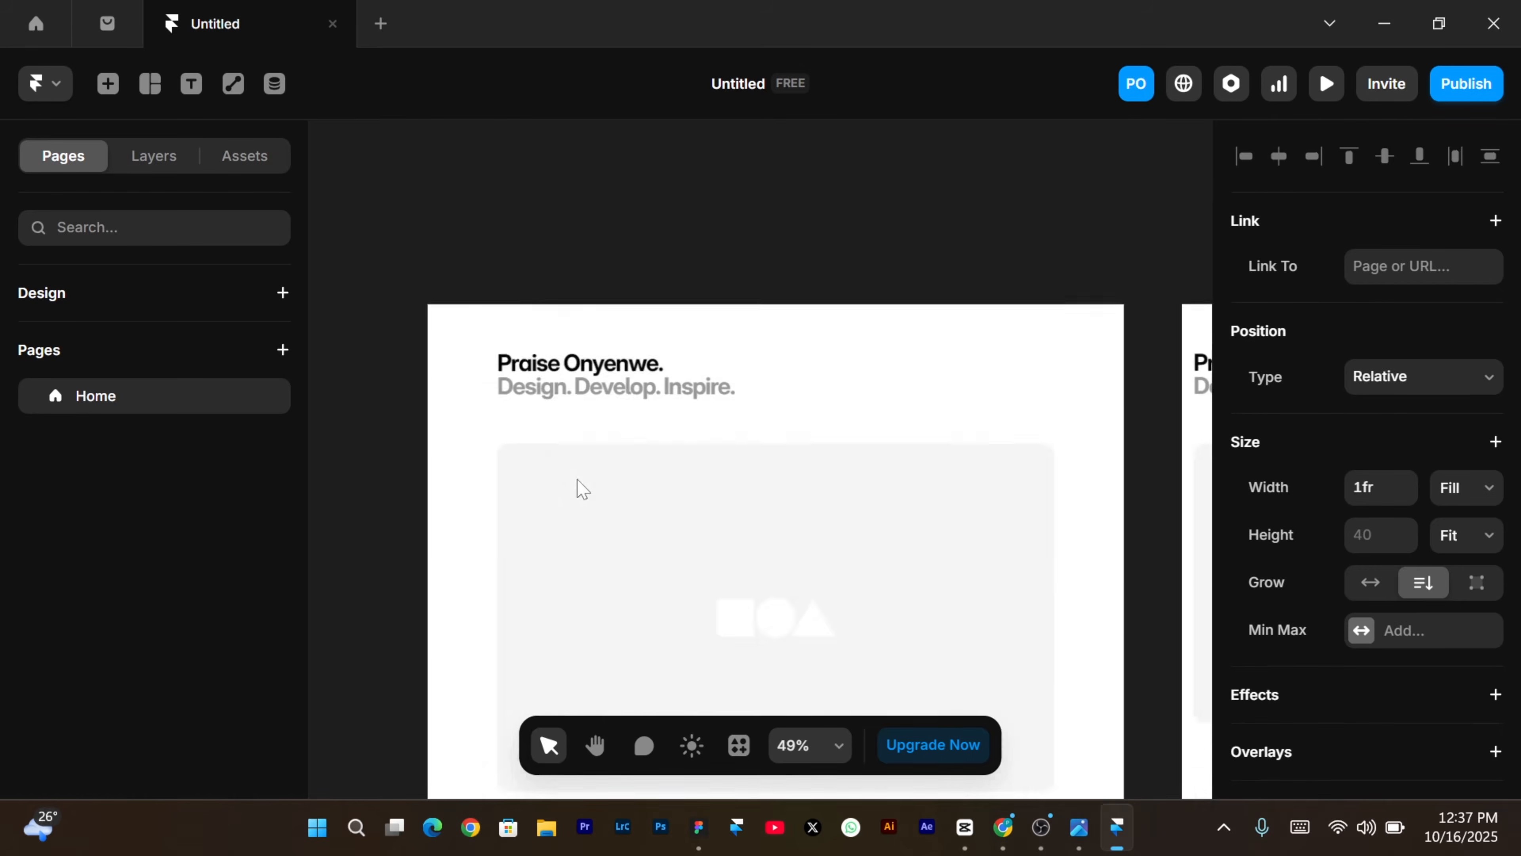
scroll(578, 488, down, 8)
scroll(578, 489, up, 2)
scroll(578, 489, up, 6)
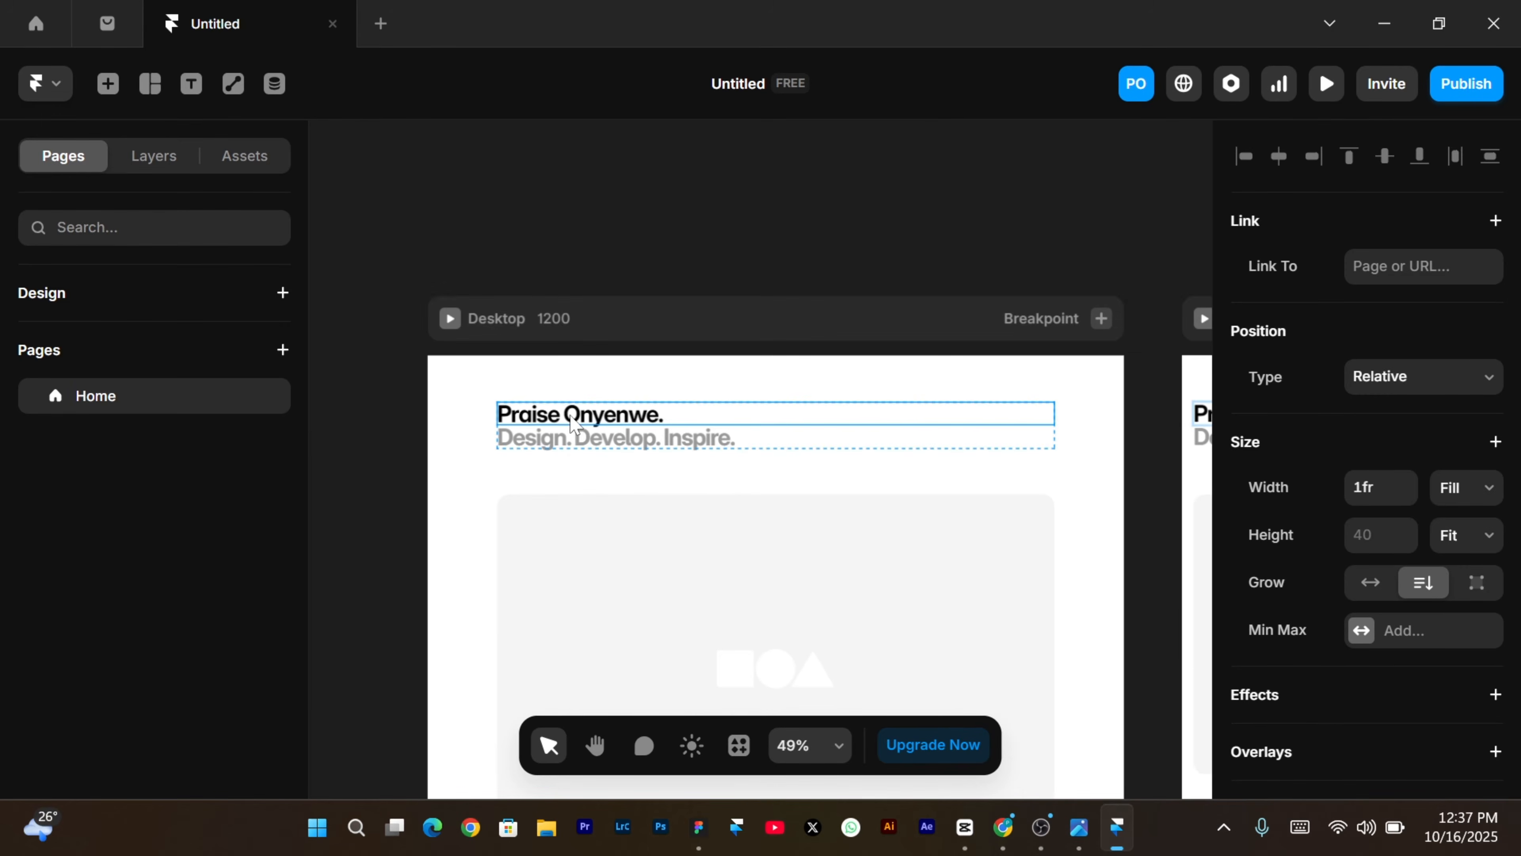
double_click(574, 422)
key(Right)
key(ctrl+a)
text(A)
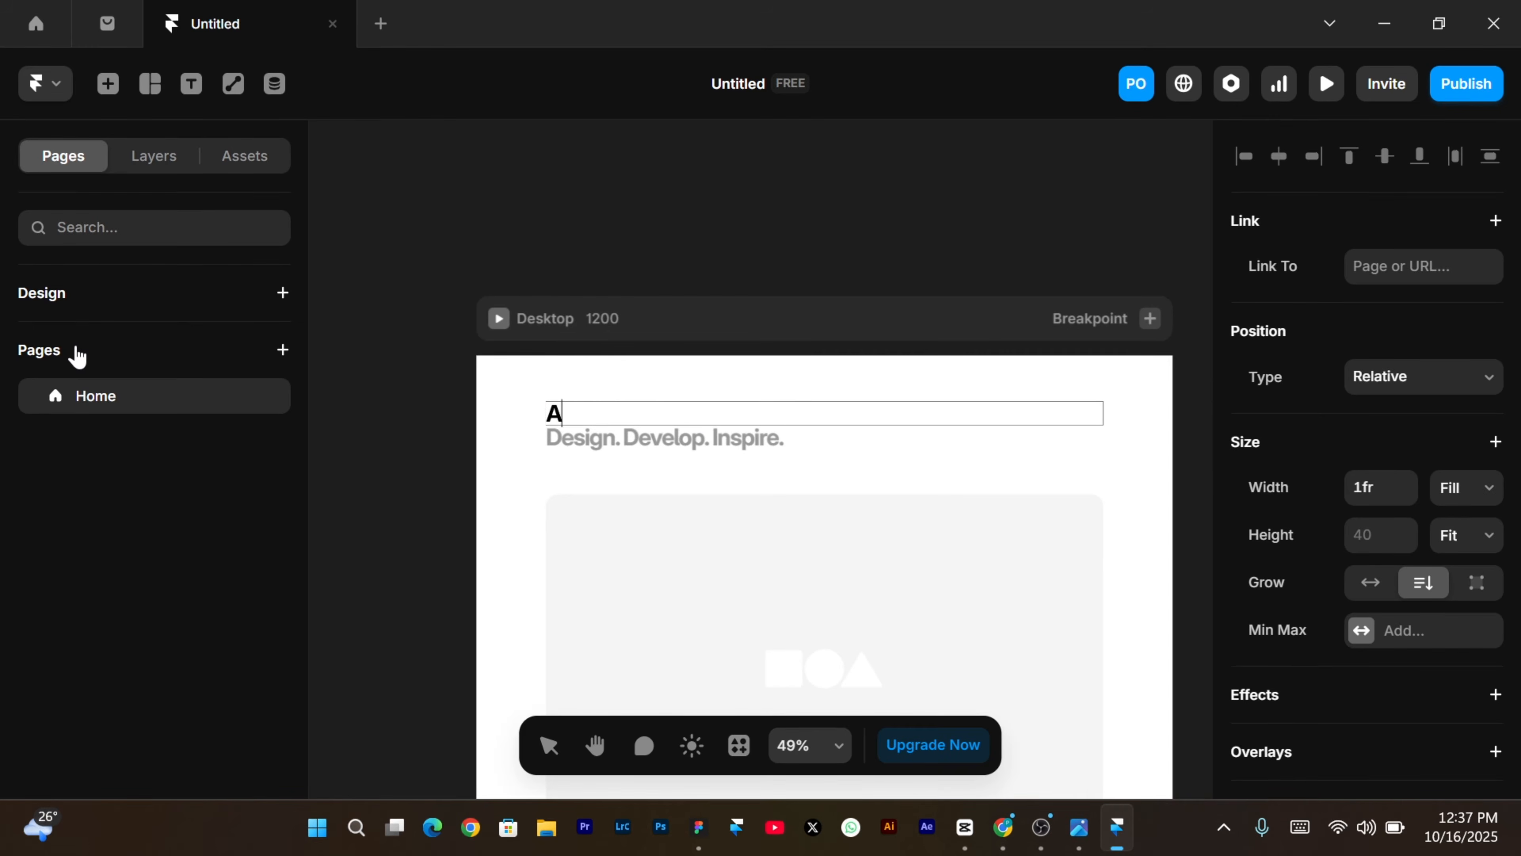
text(m a product designer)
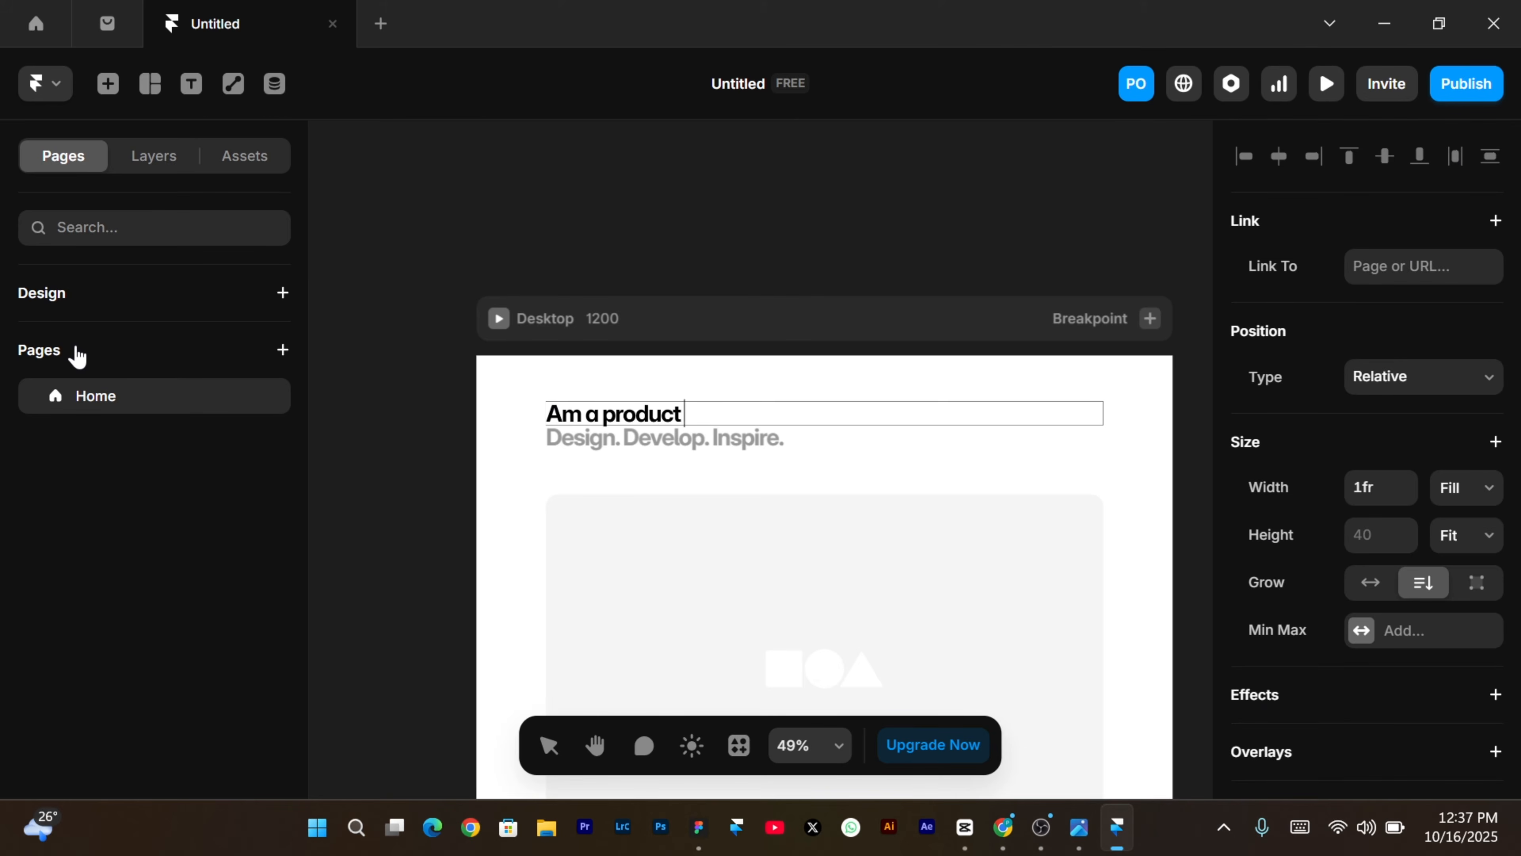
Switch the hero image frame's fill type to Image.
scroll(777, 277, down, 3)
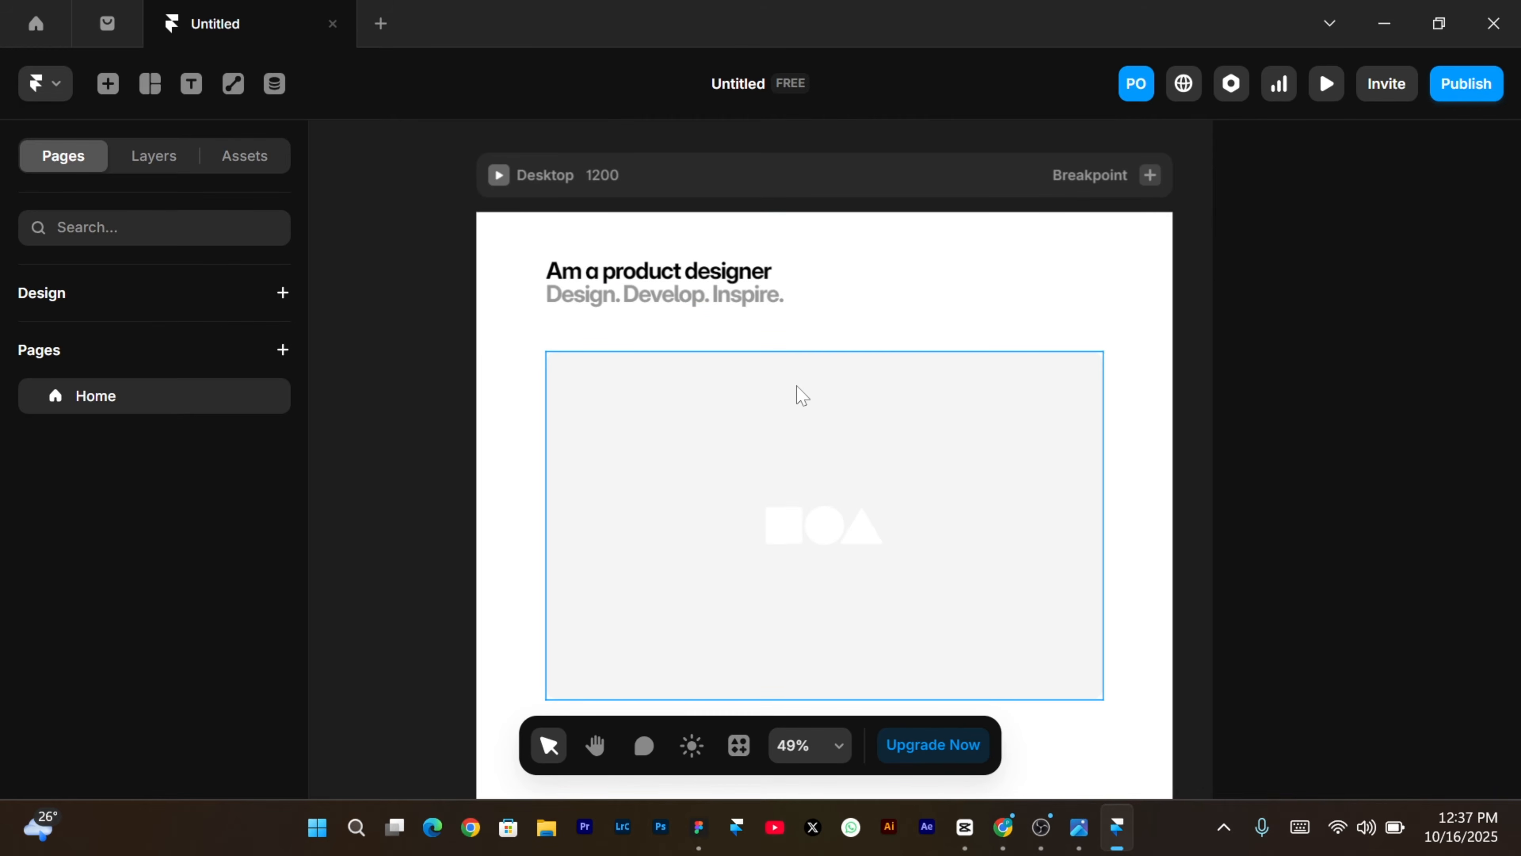
click(796, 397)
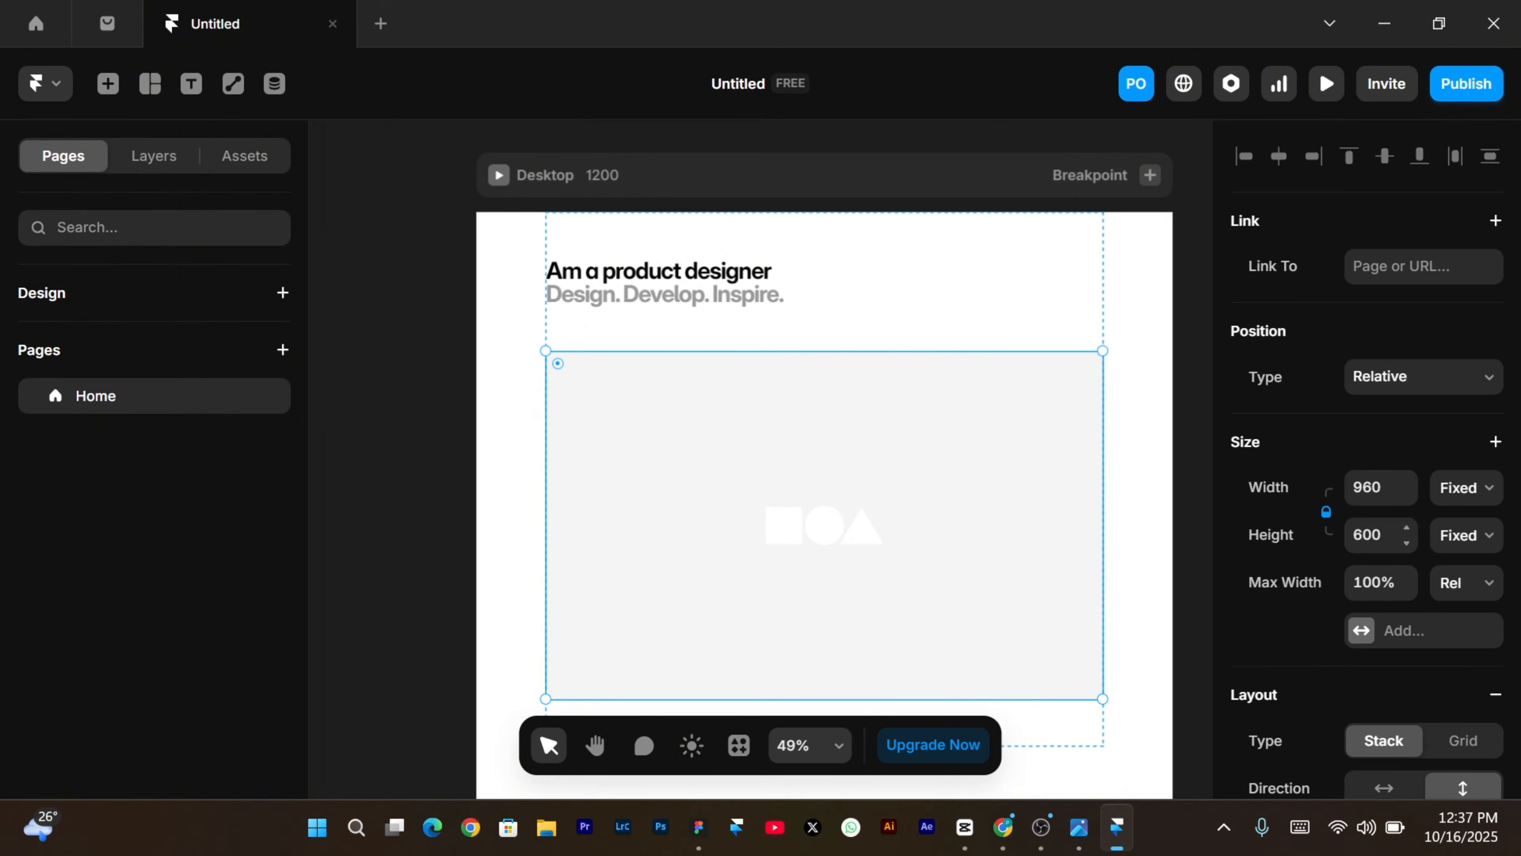
scroll(1365, 480, down, 5)
scroll(1352, 548, up, 2)
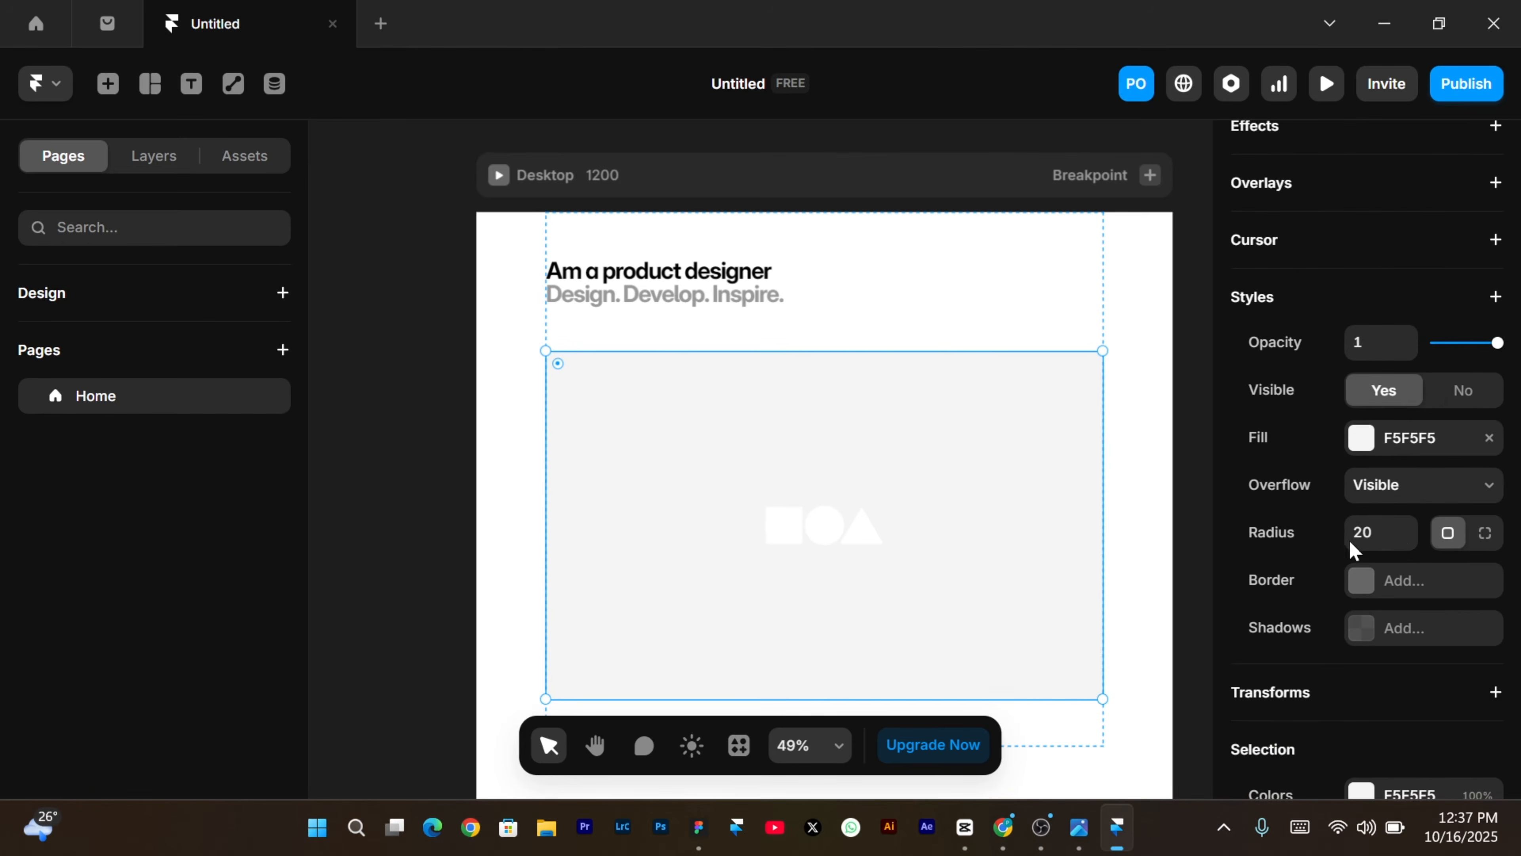
click(1368, 441)
click(1166, 393)
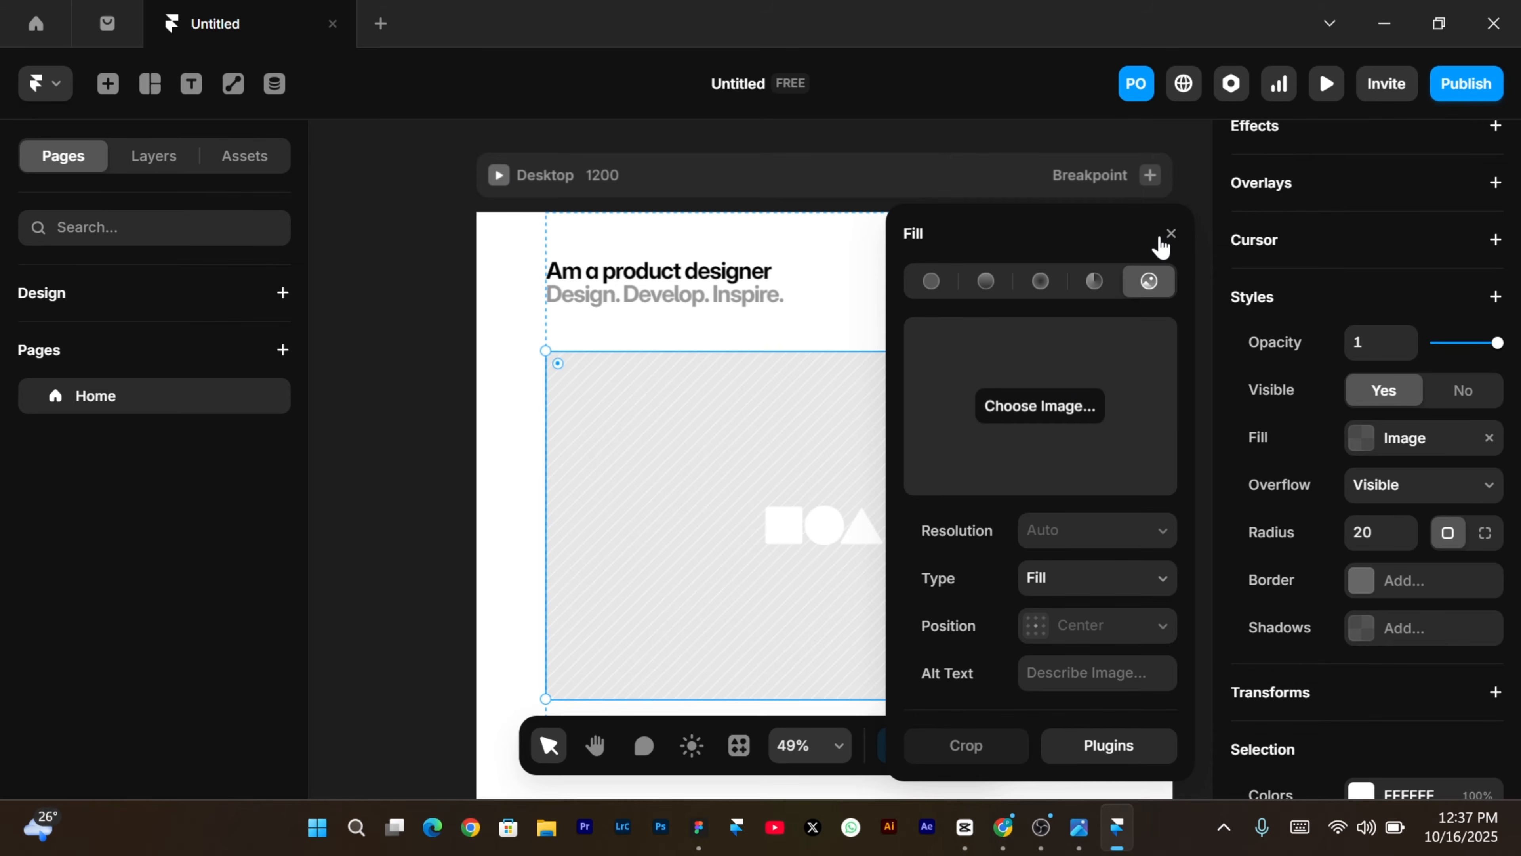
click(1172, 236)
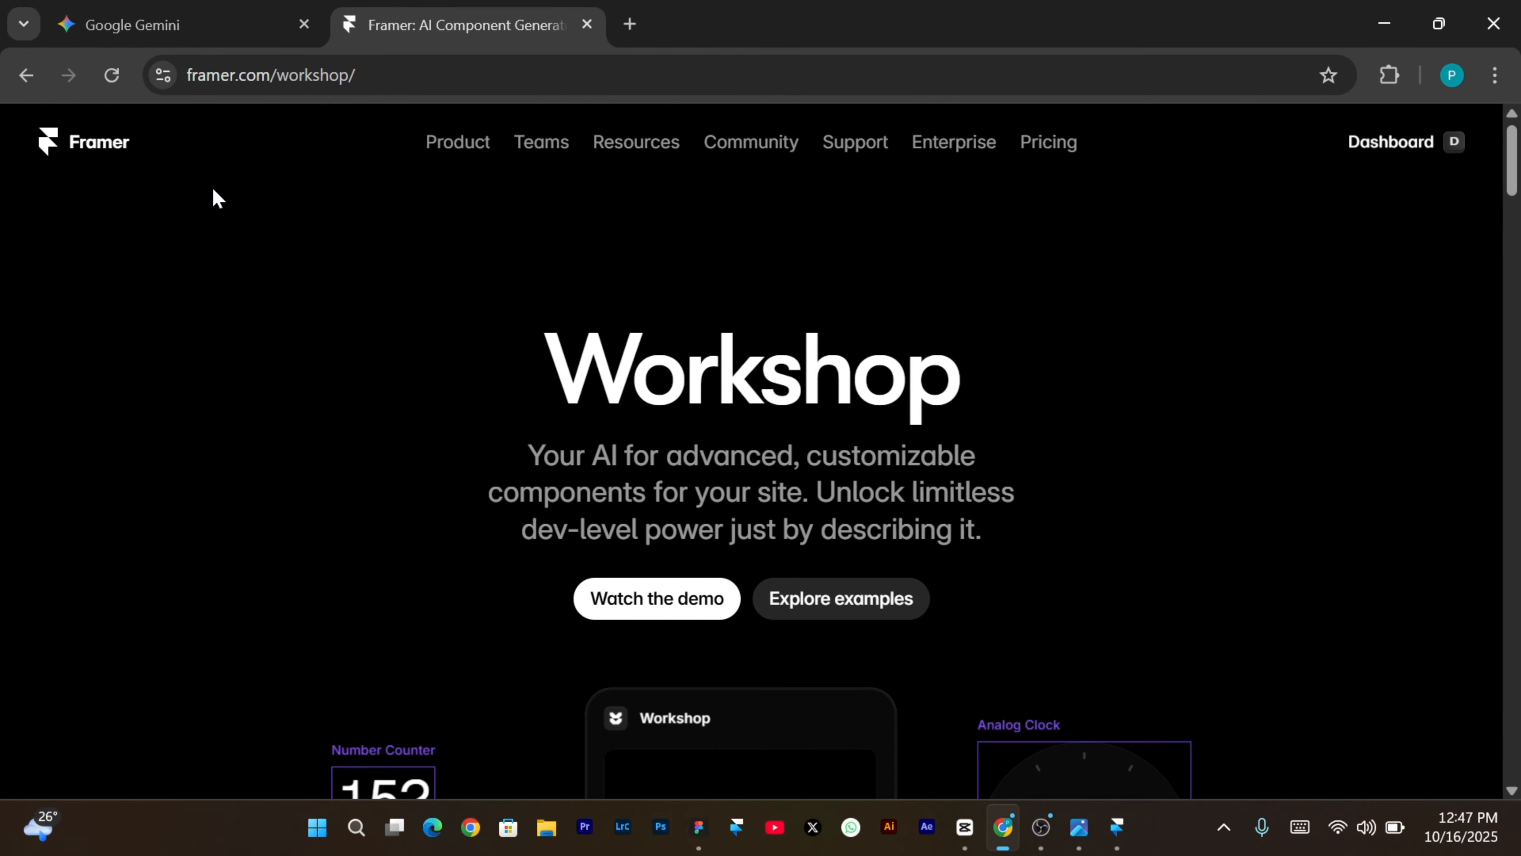
Scroll through the Workshop page's example component cards down to the car image comparison demos.
scroll(212, 185, down, 10)
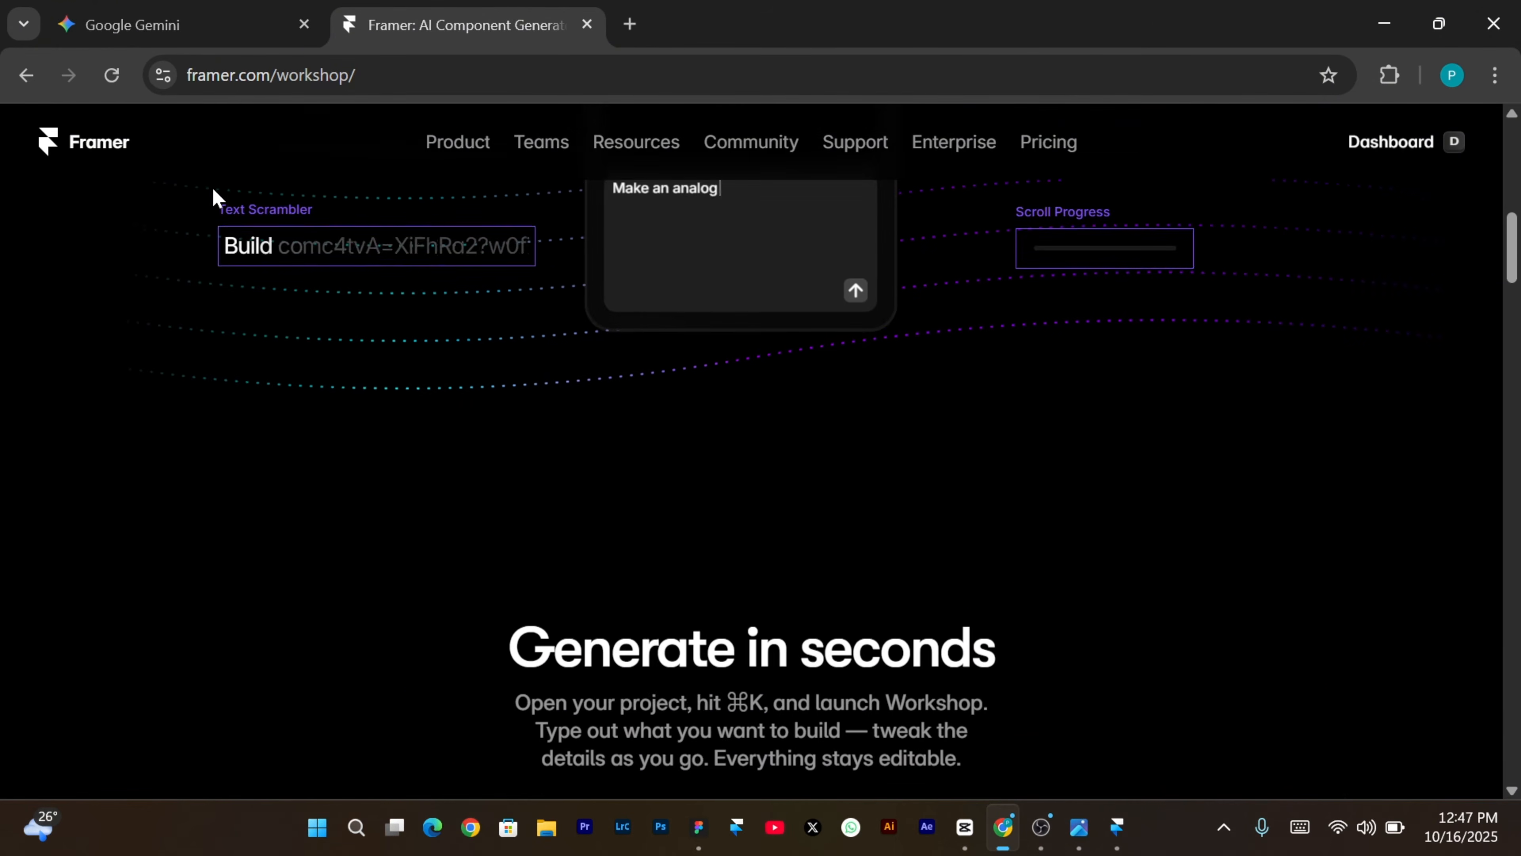
scroll(211, 186, down, 8)
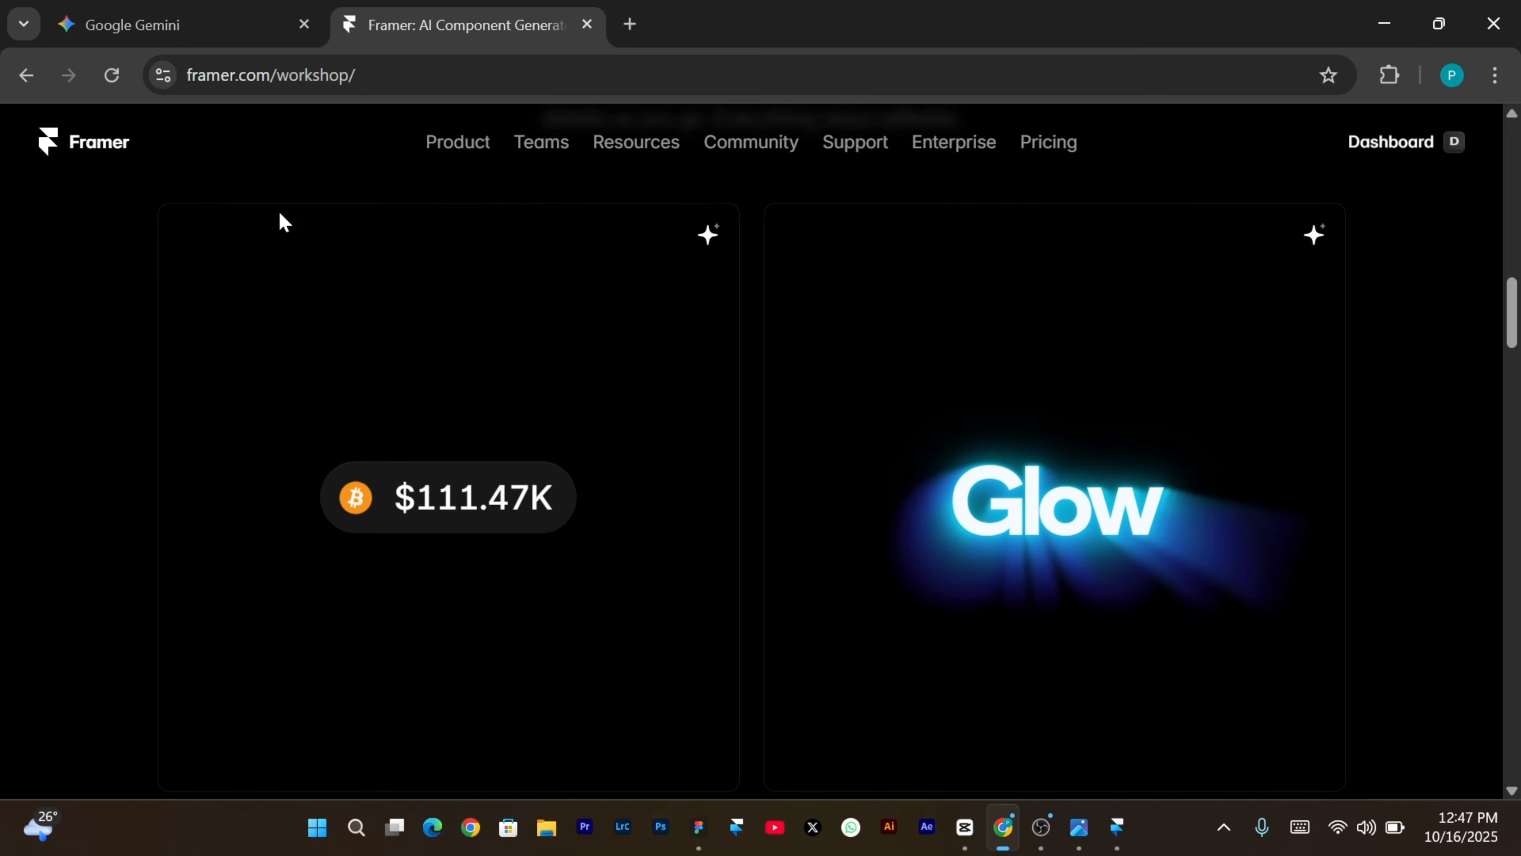
scroll(570, 299, up, 6)
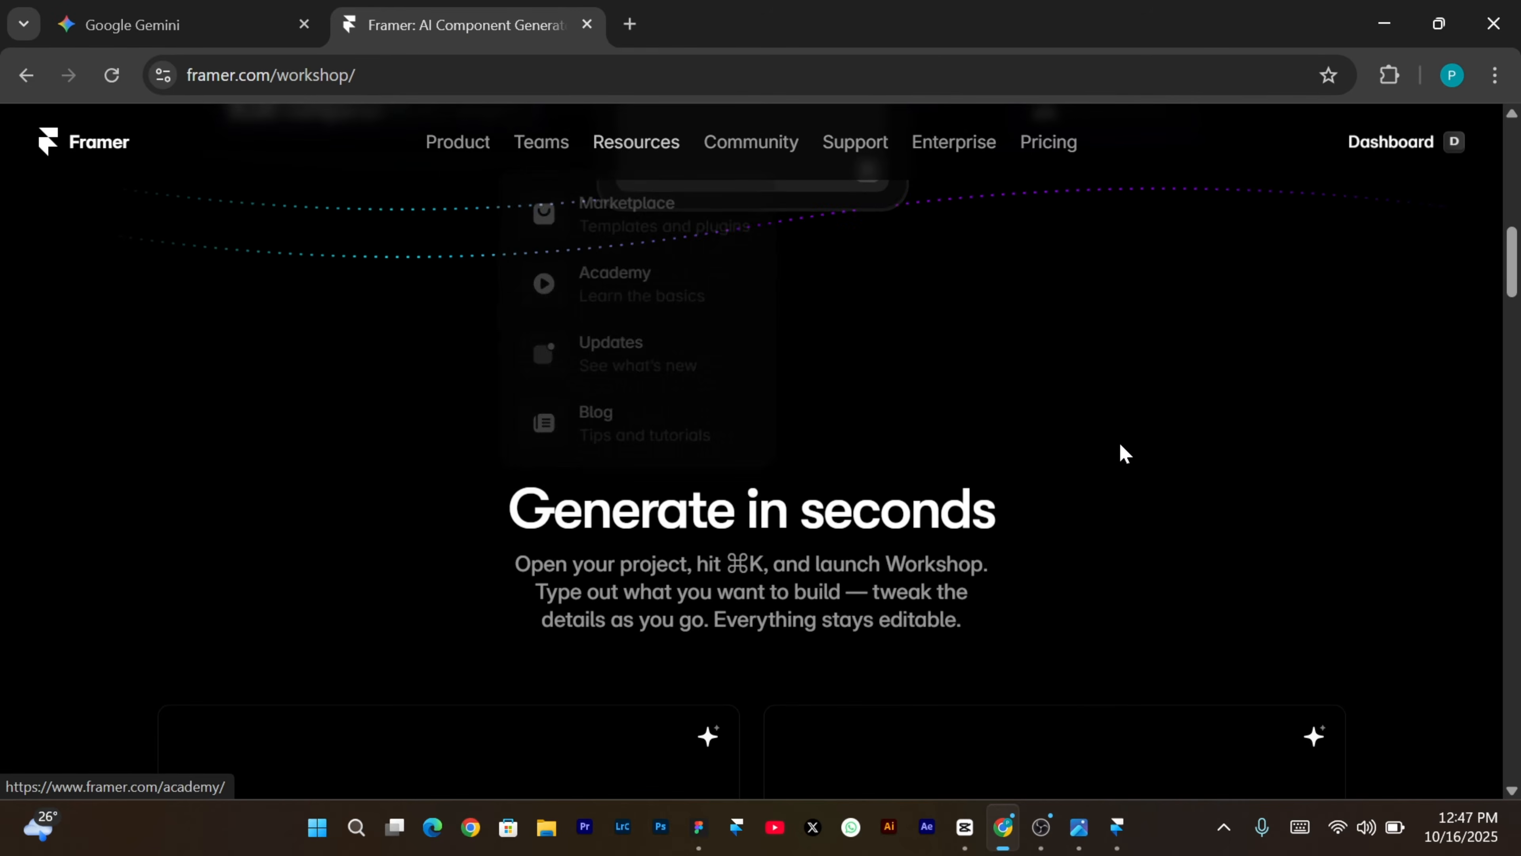
scroll(1121, 448, up, 5)
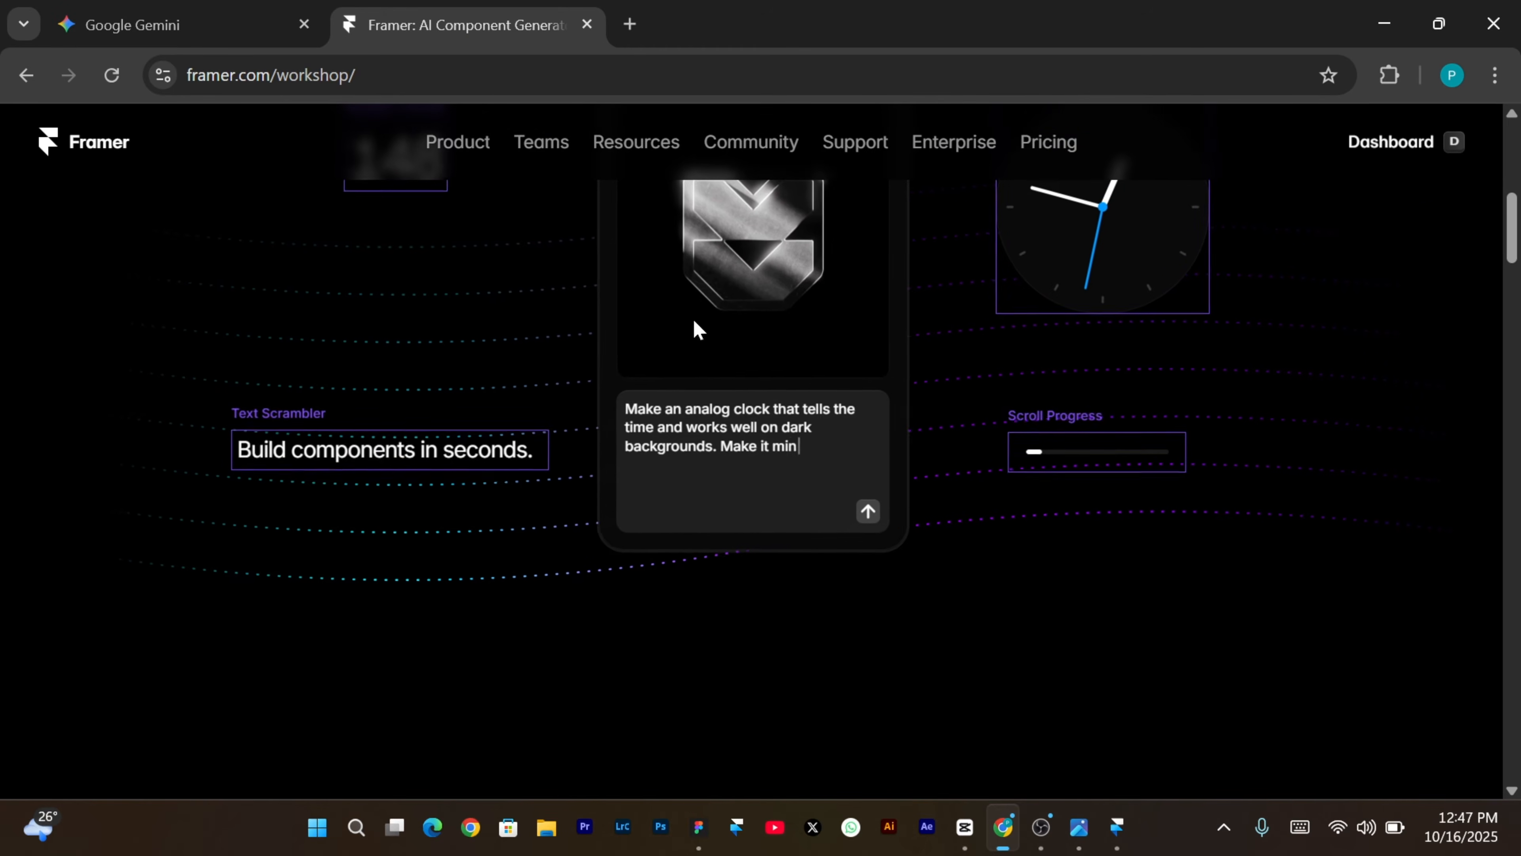
scroll(1046, 285, down, 5)
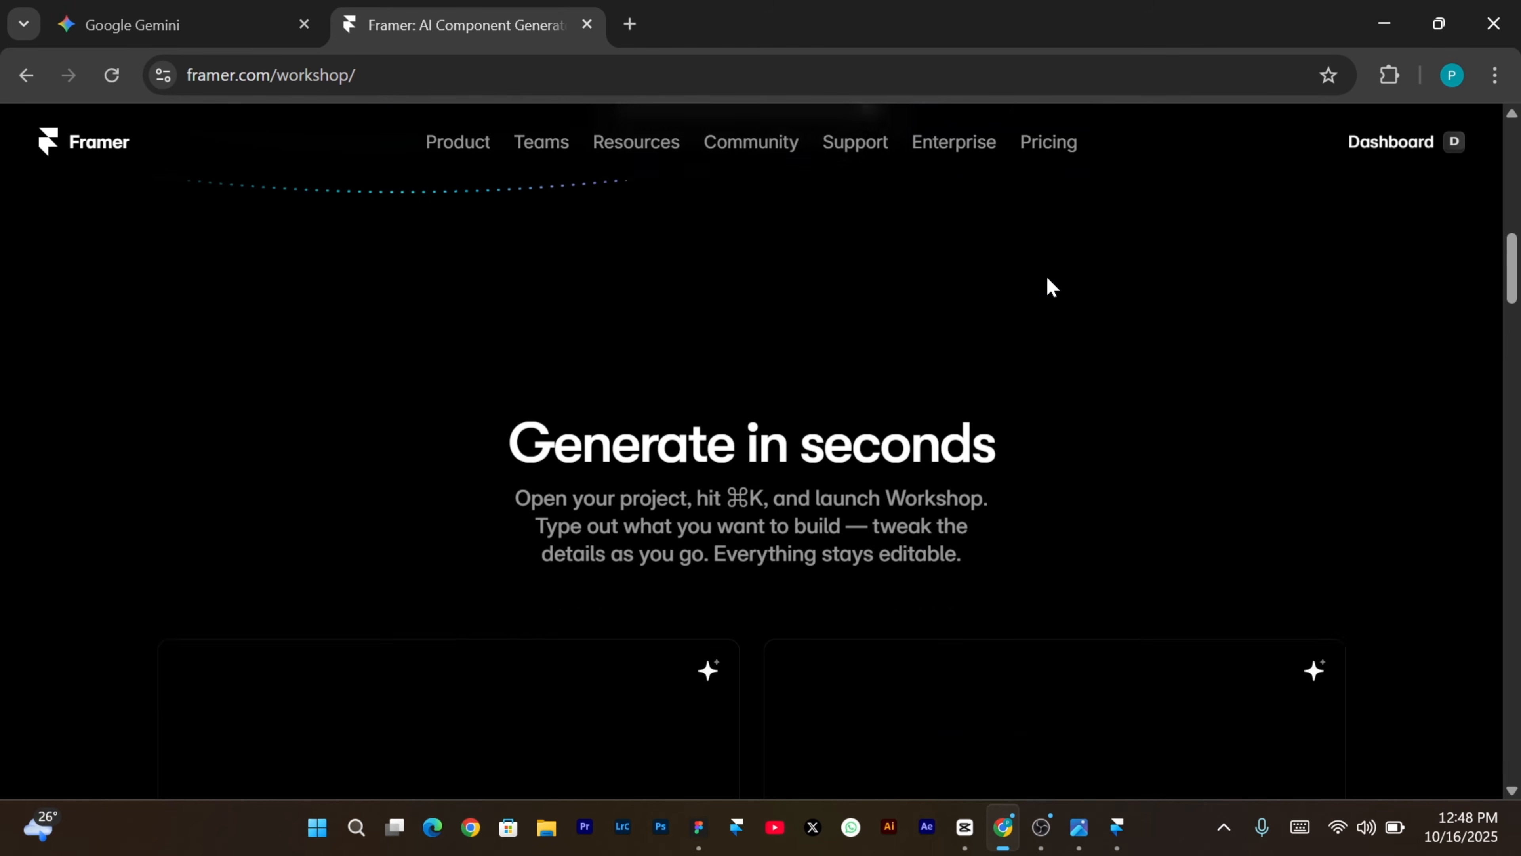
scroll(1048, 280, down, 4)
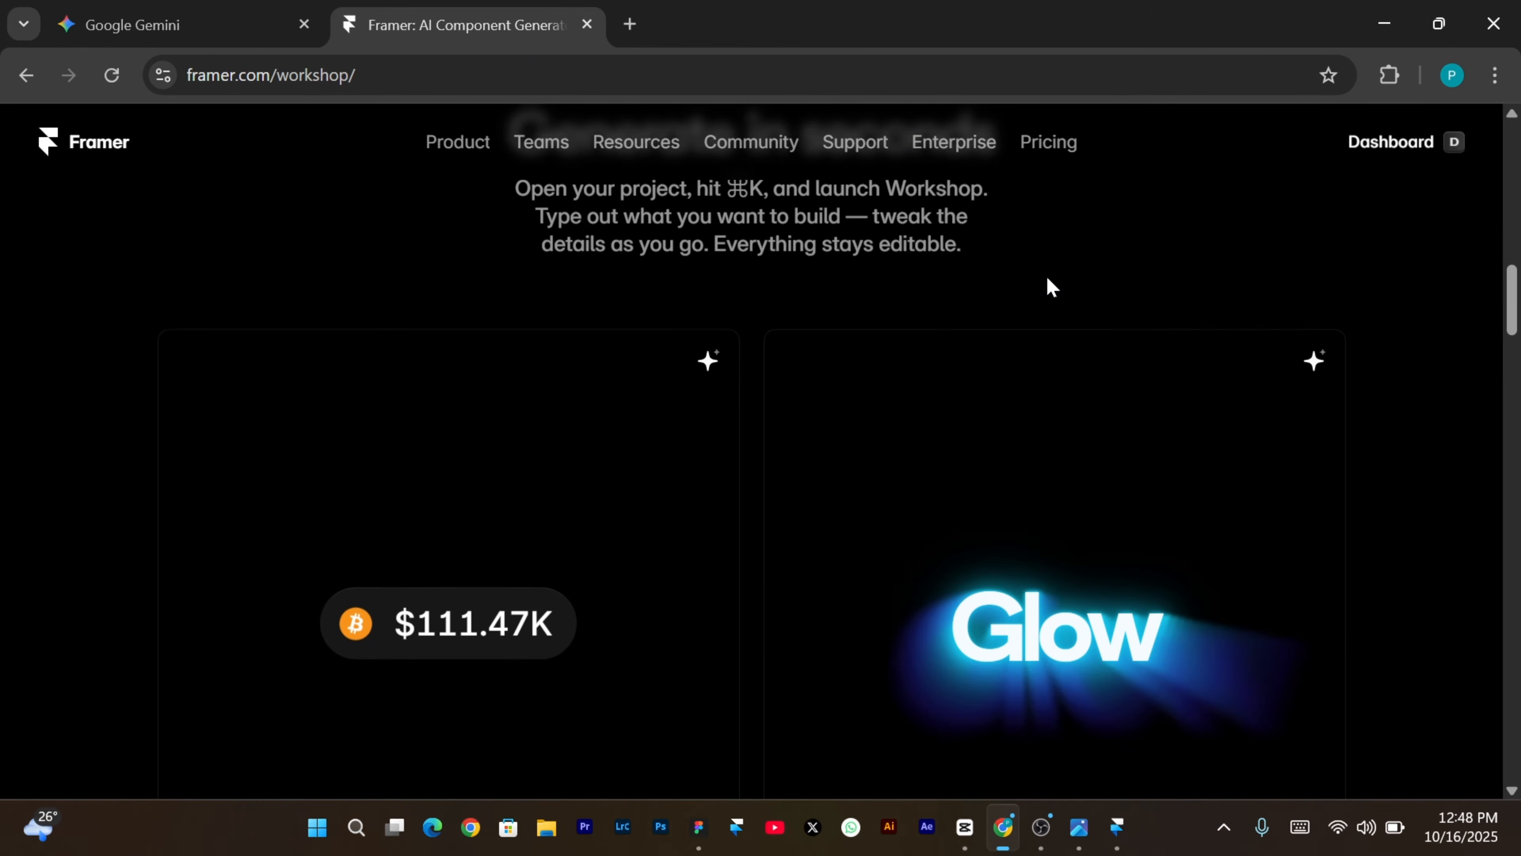
scroll(1047, 282, down, 4)
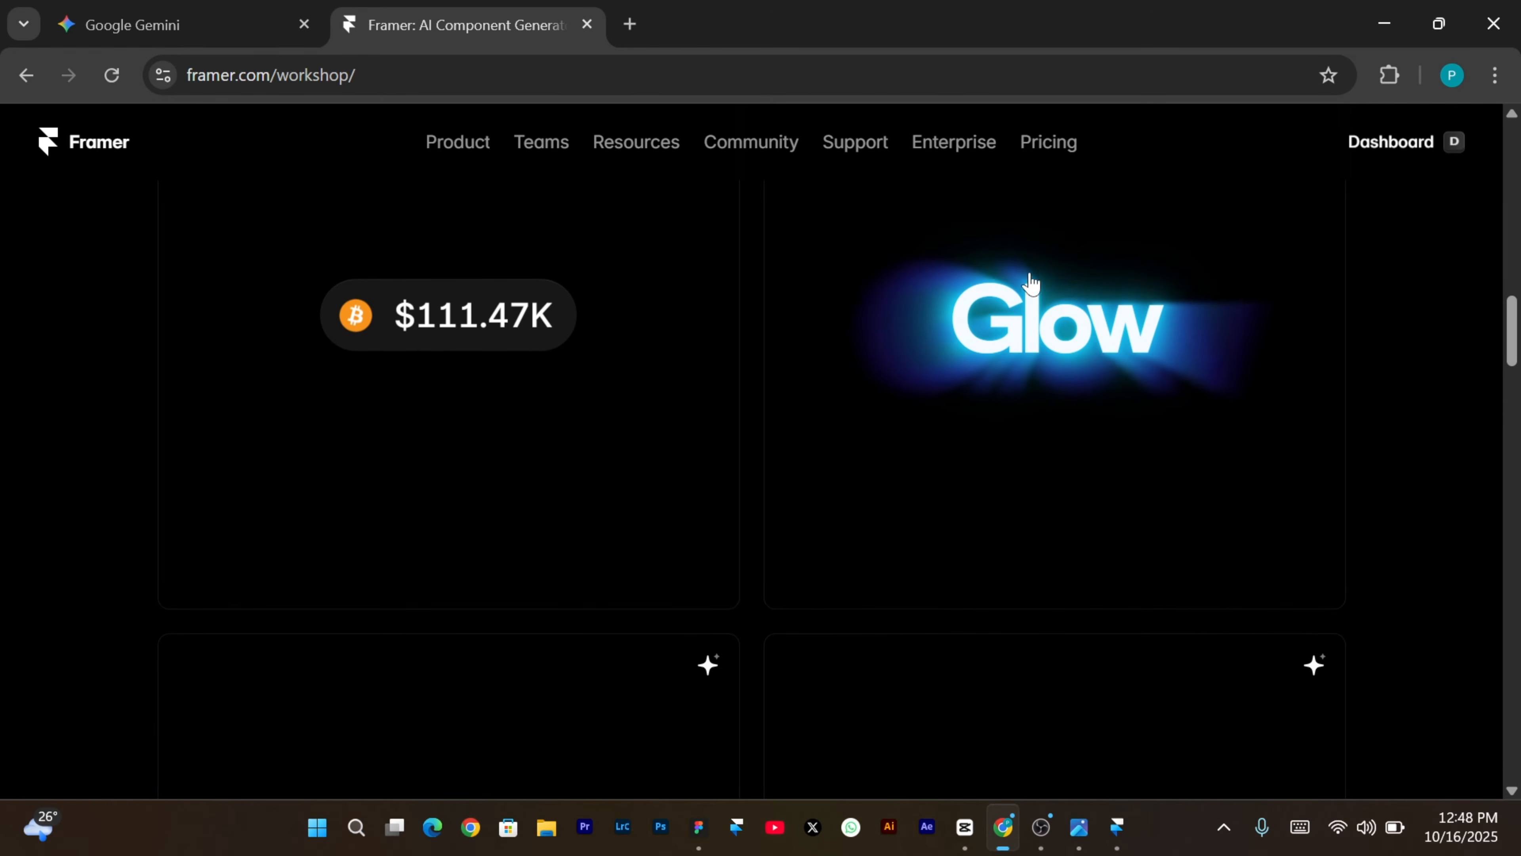
scroll(1012, 335, down, 7)
scroll(1010, 361, up, 2)
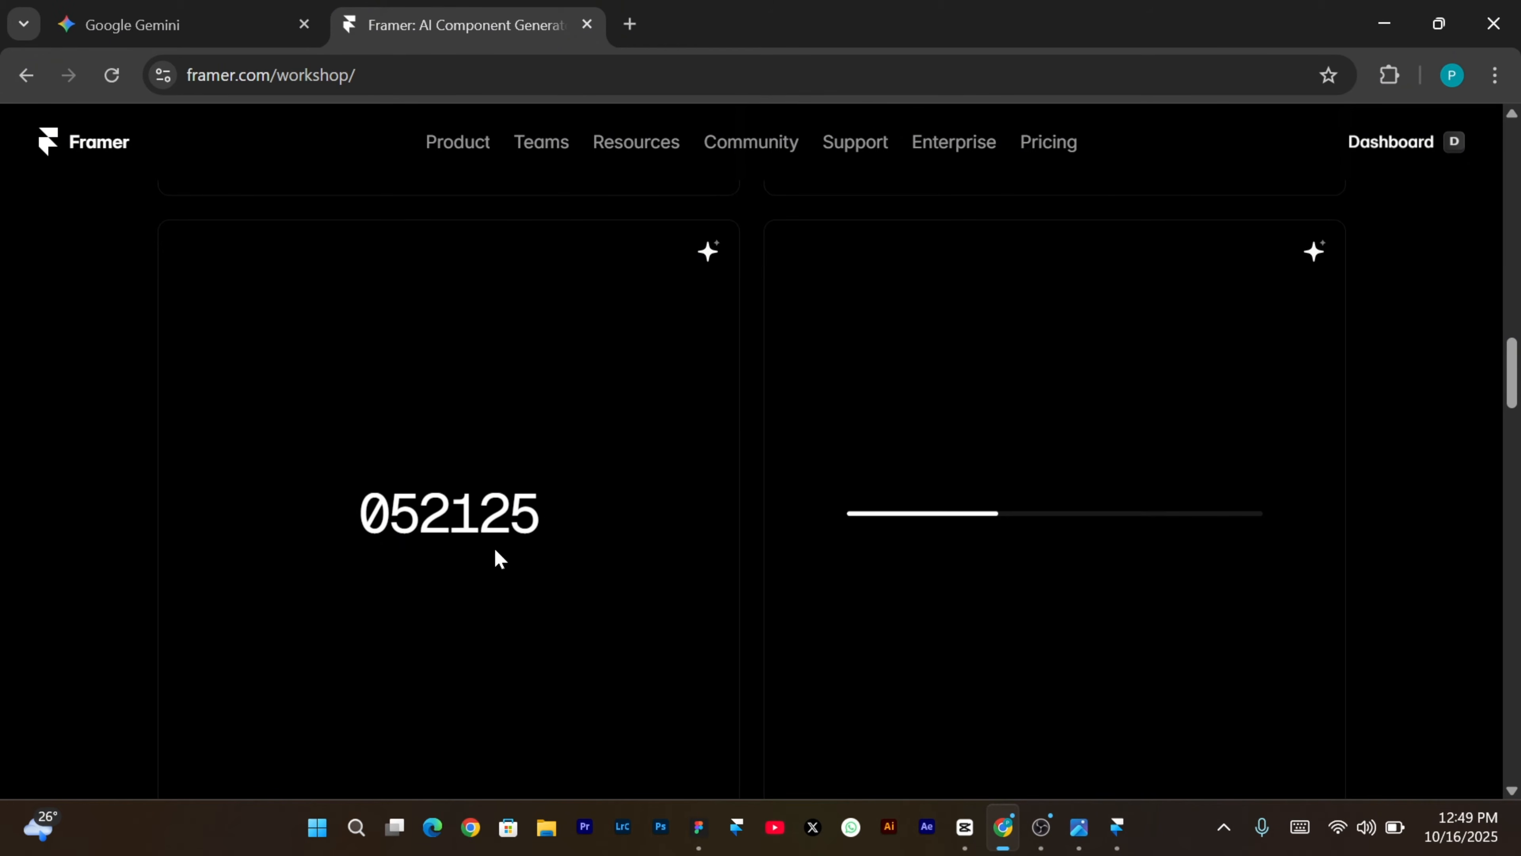
scroll(472, 524, down, 8)
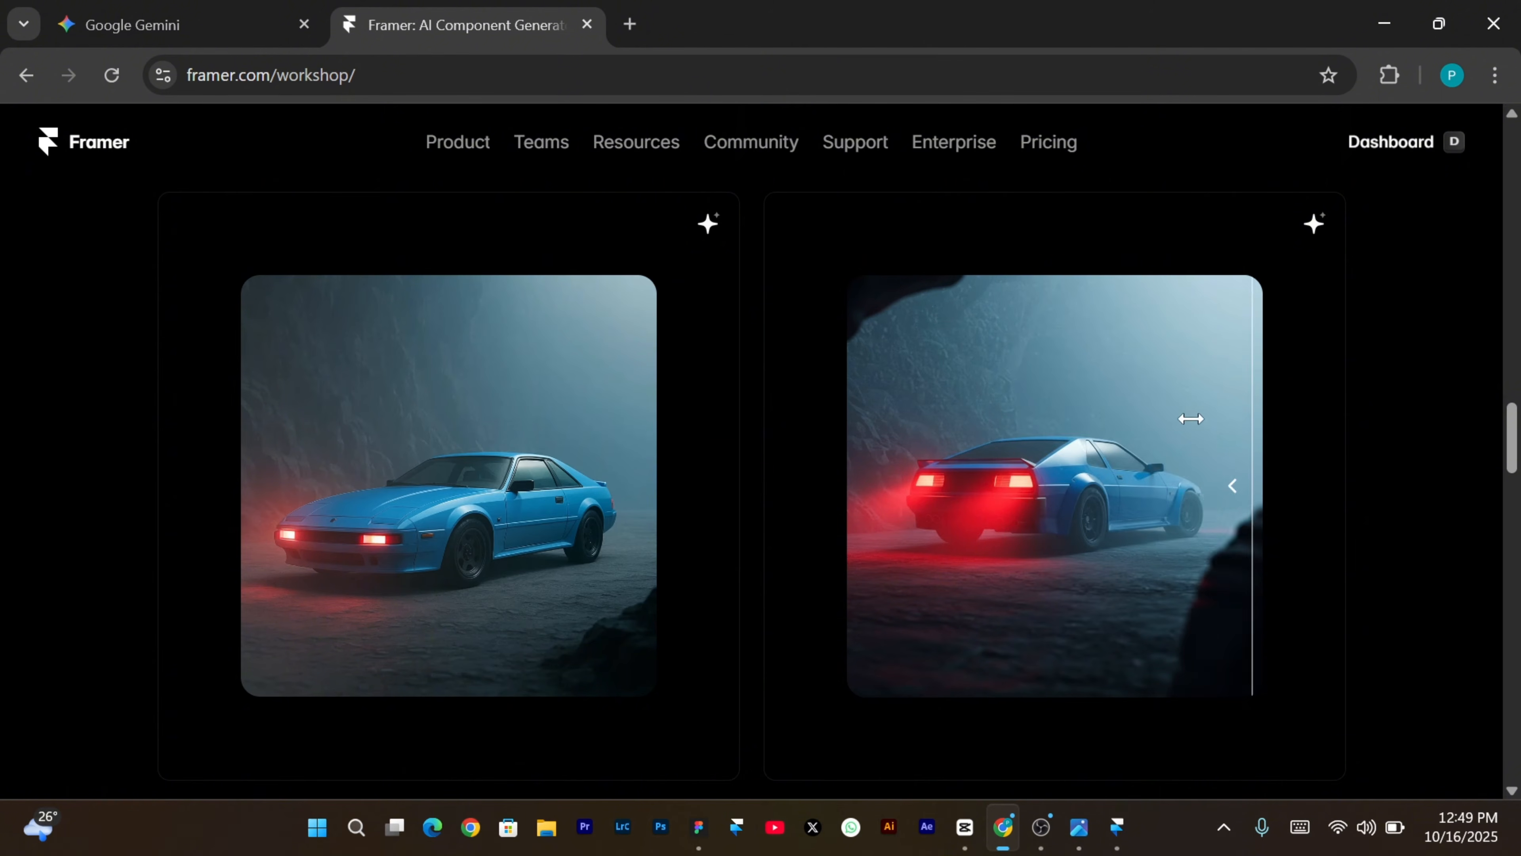
scroll(1040, 411, up, 1)
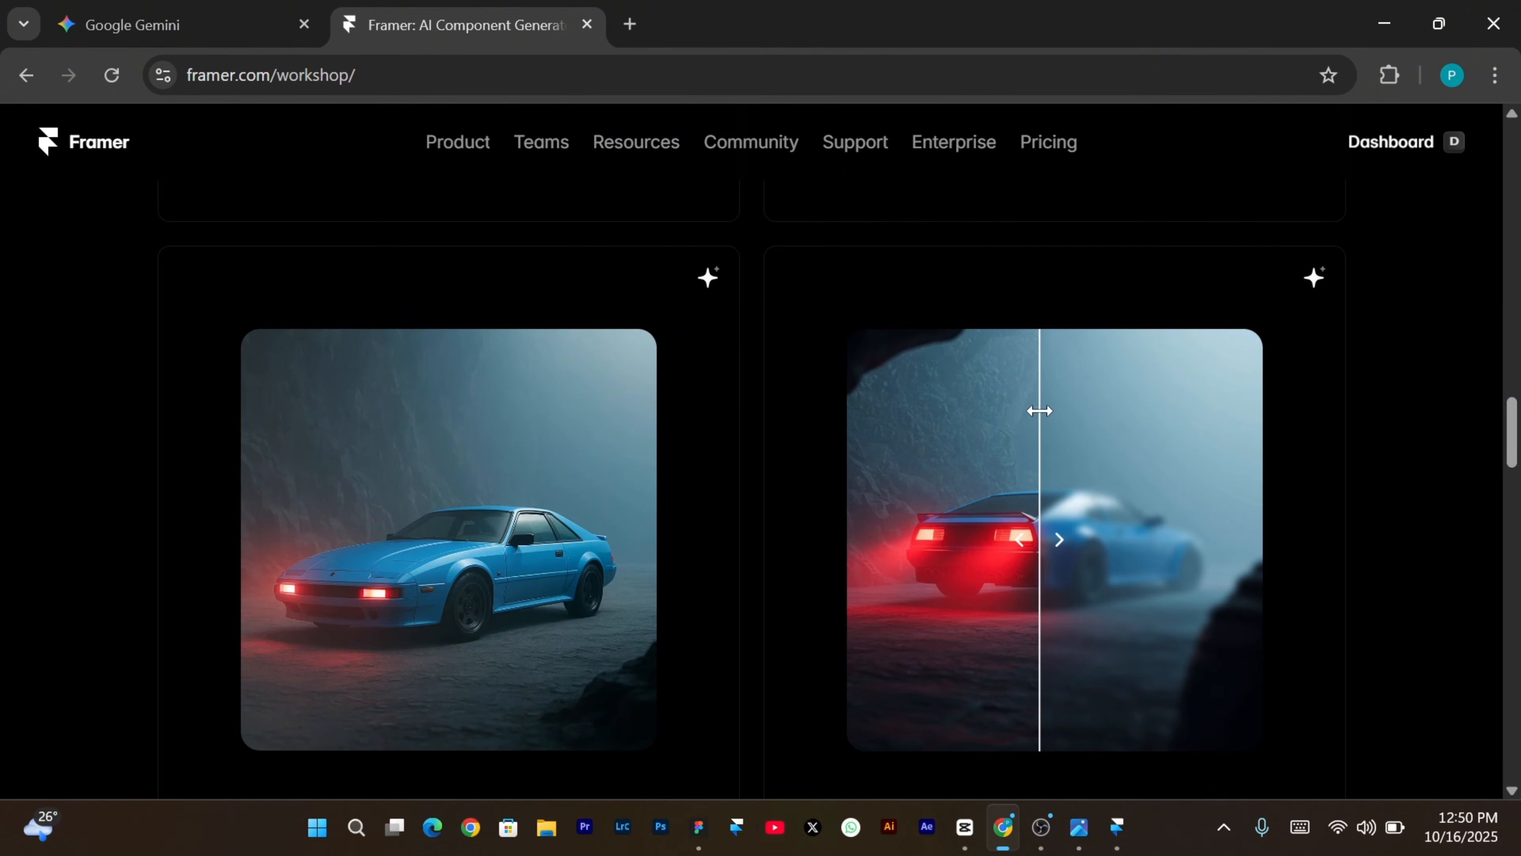
scroll(1040, 411, down, 8)
scroll(1040, 411, up, 7)
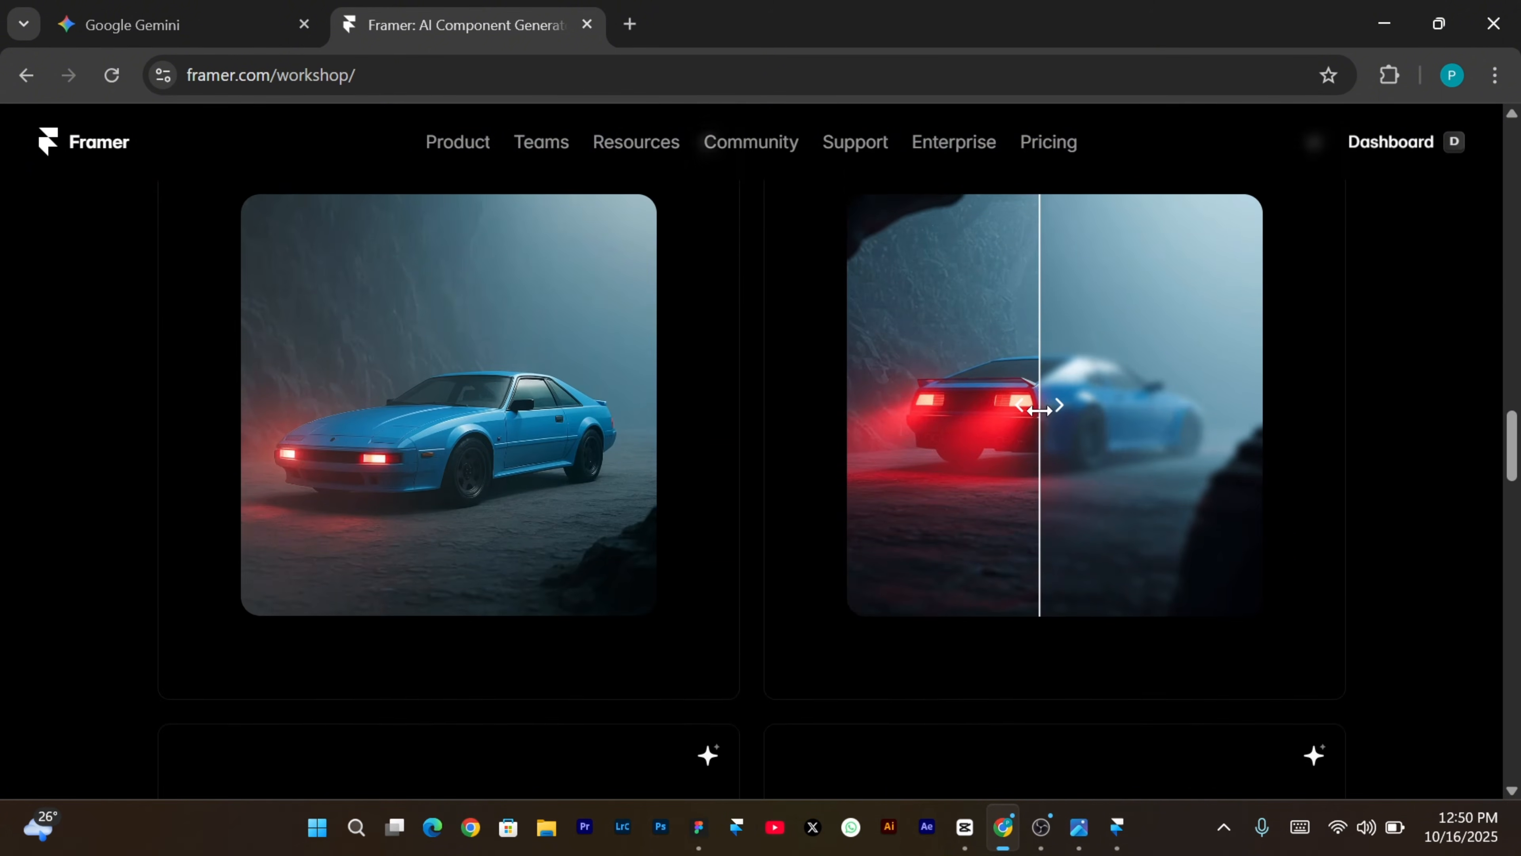
scroll(1039, 411, up, 3)
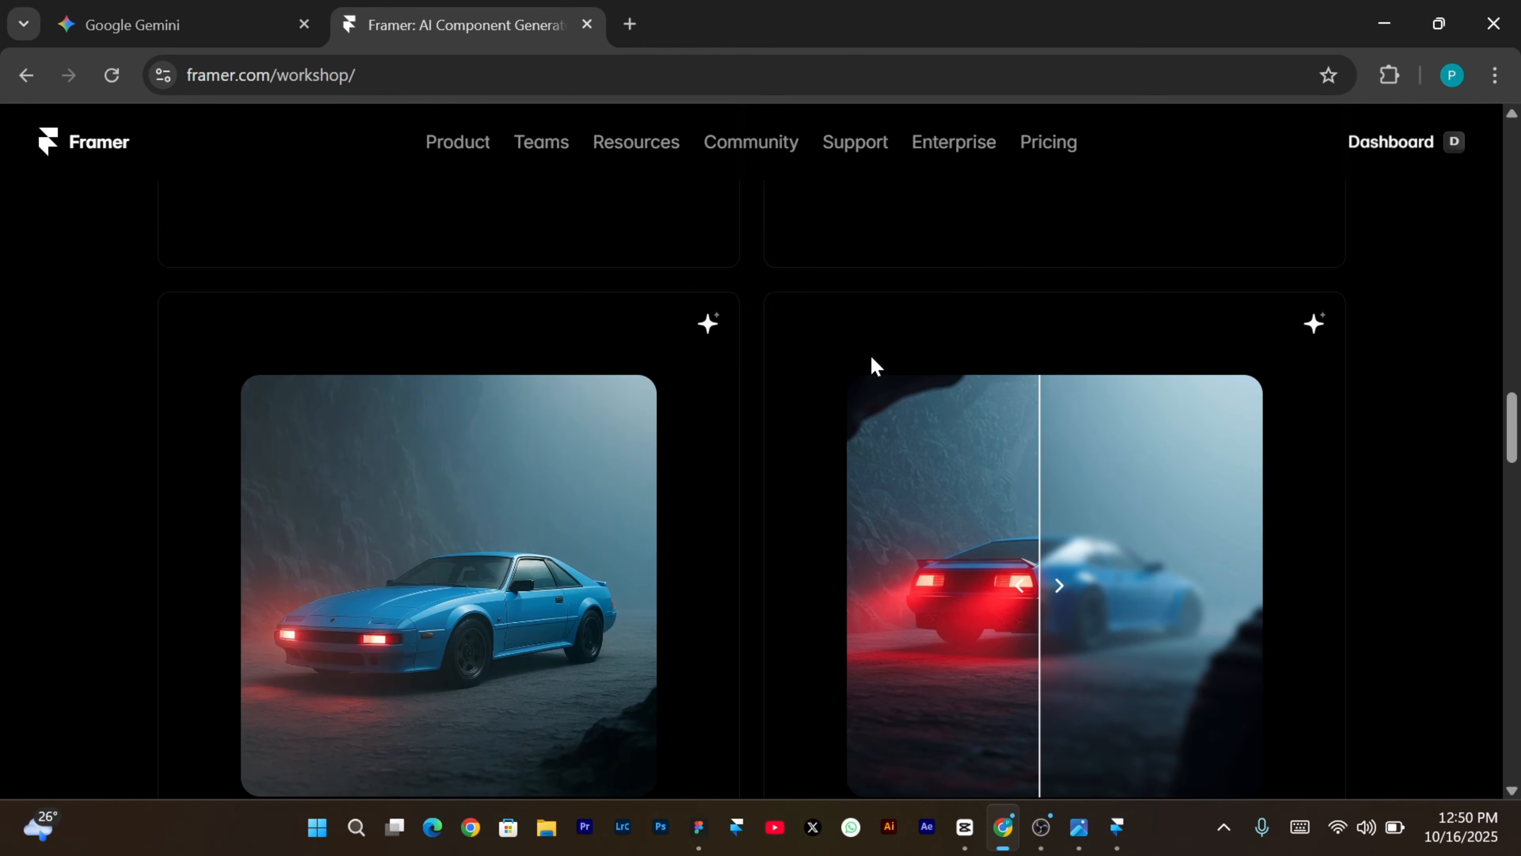
scroll(716, 336, down, 1)
Copy the Image Tilt example's 3D tilt card prompt and return to the Framer project.
click(709, 273)
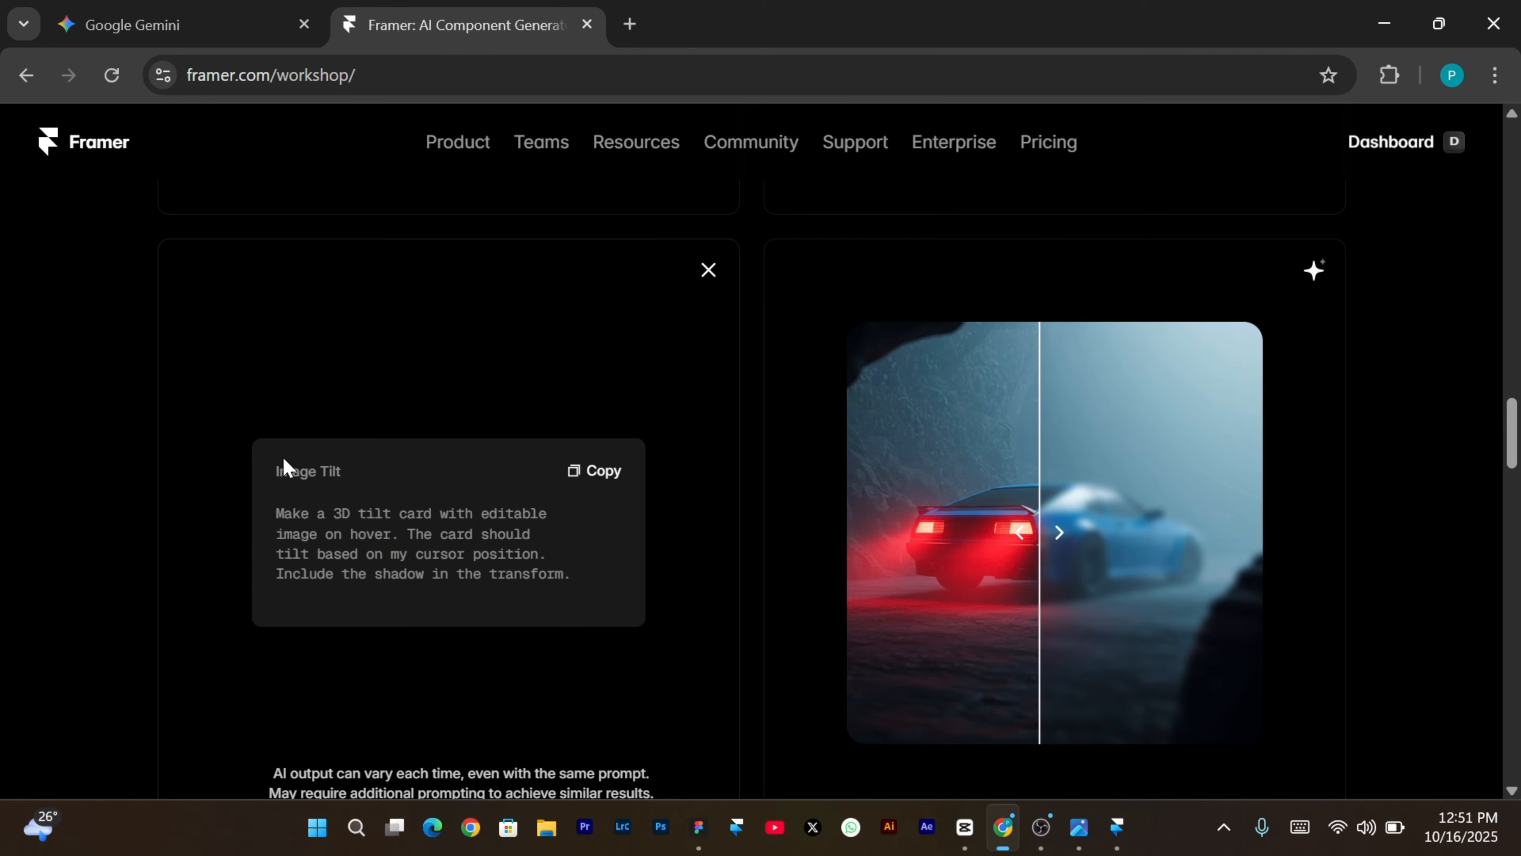
click(710, 273)
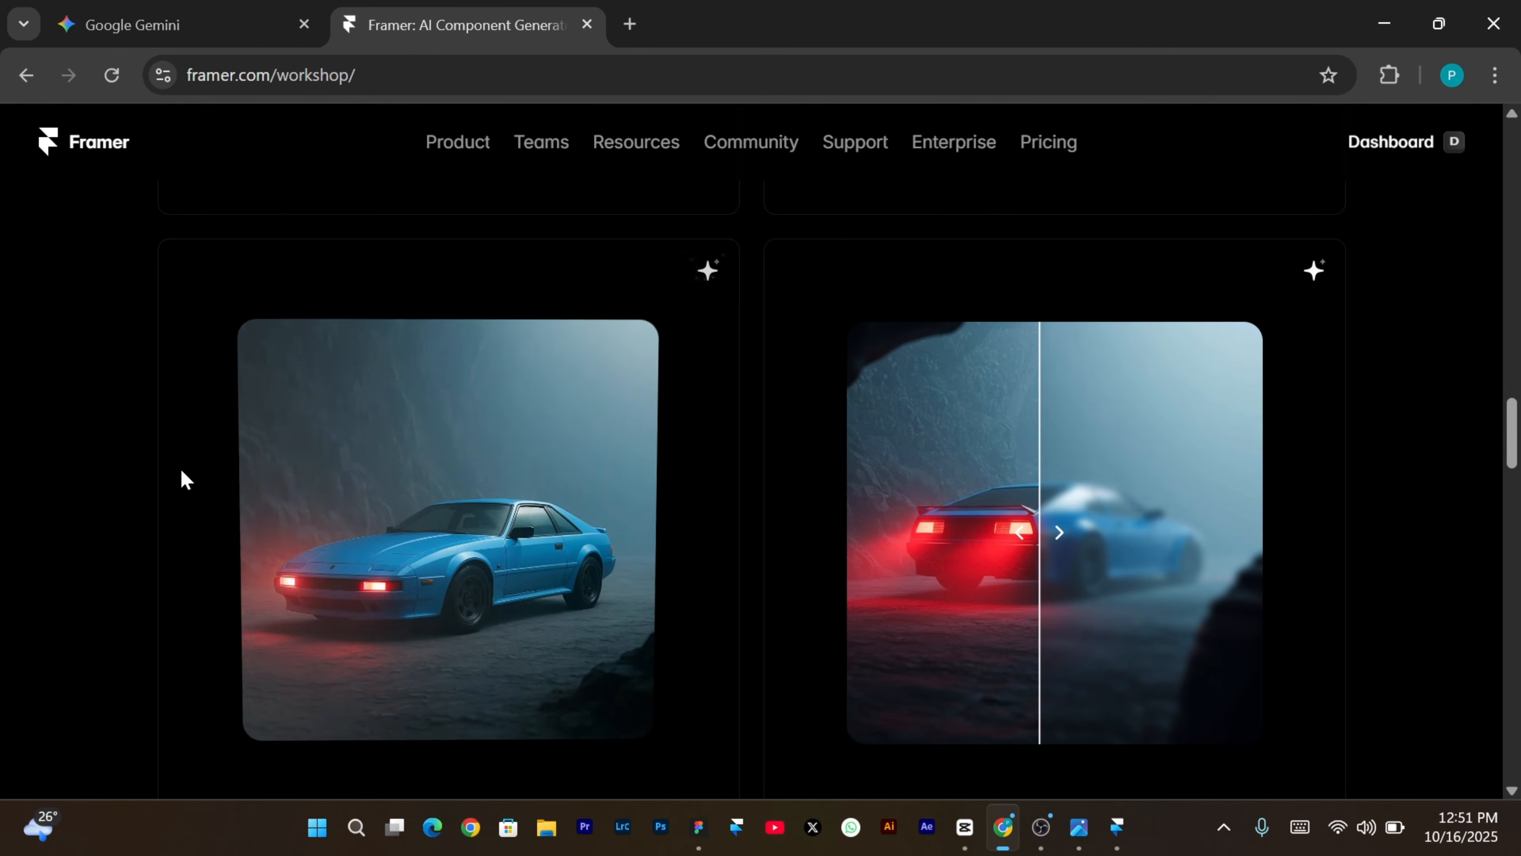
click(706, 276)
click(578, 471)
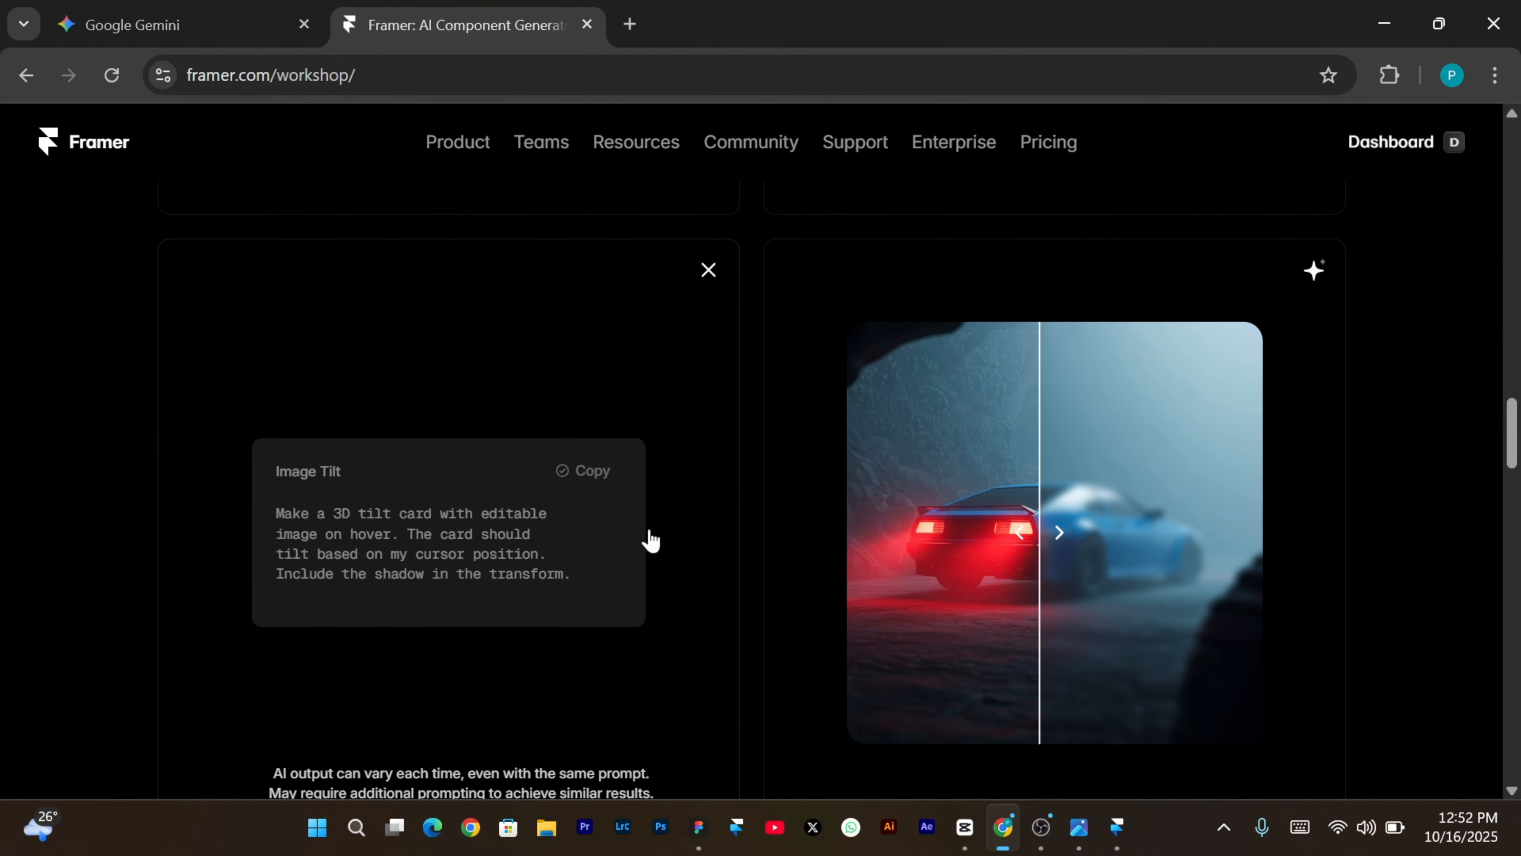
click(1119, 827)
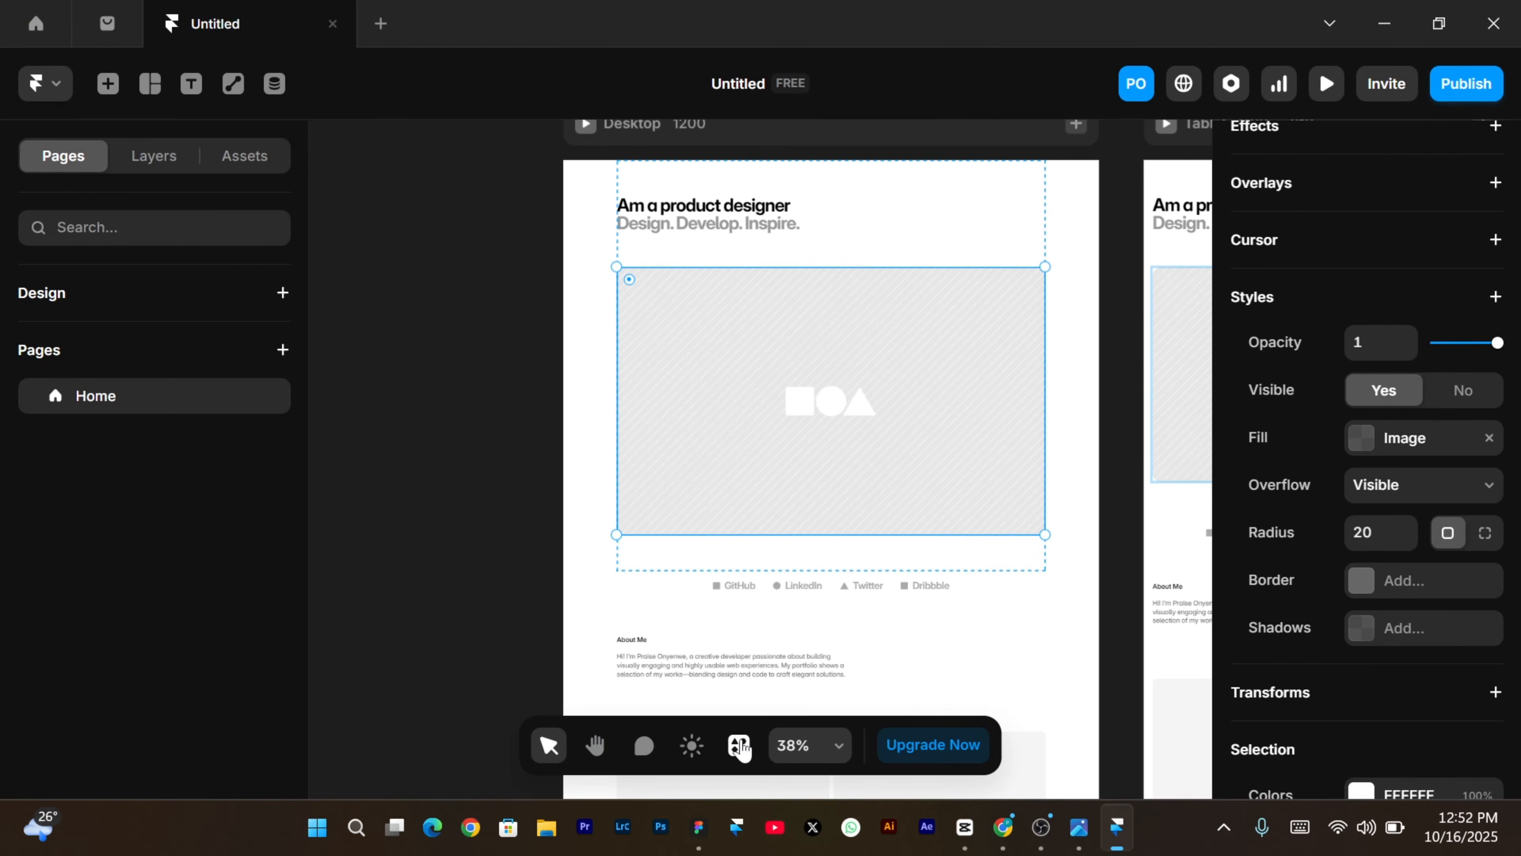
Launch the Workshop AI component generator from Framer's Plugins list.
click(740, 745)
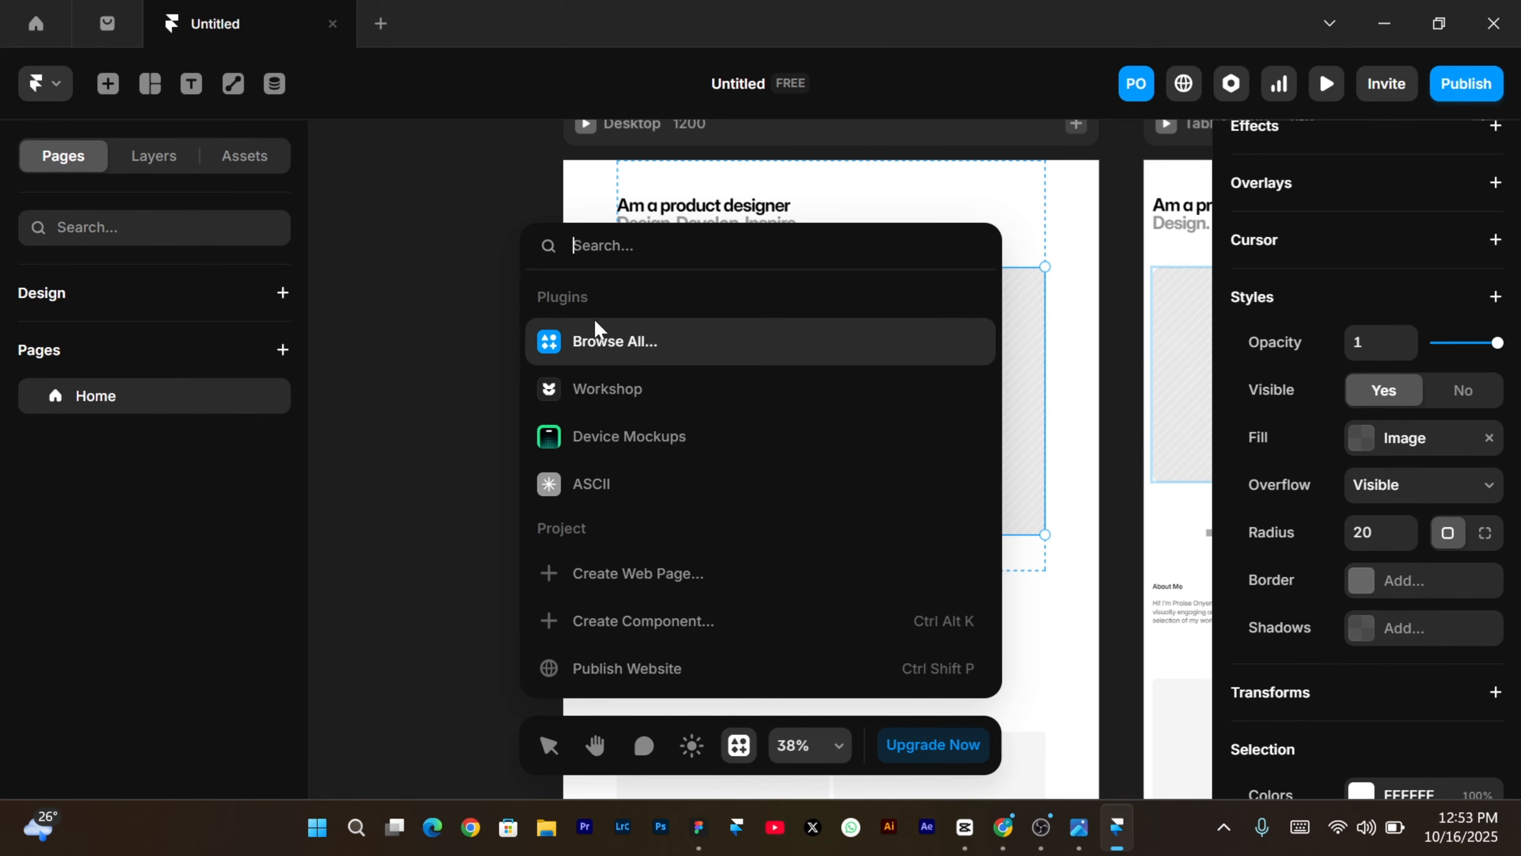
click(596, 404)
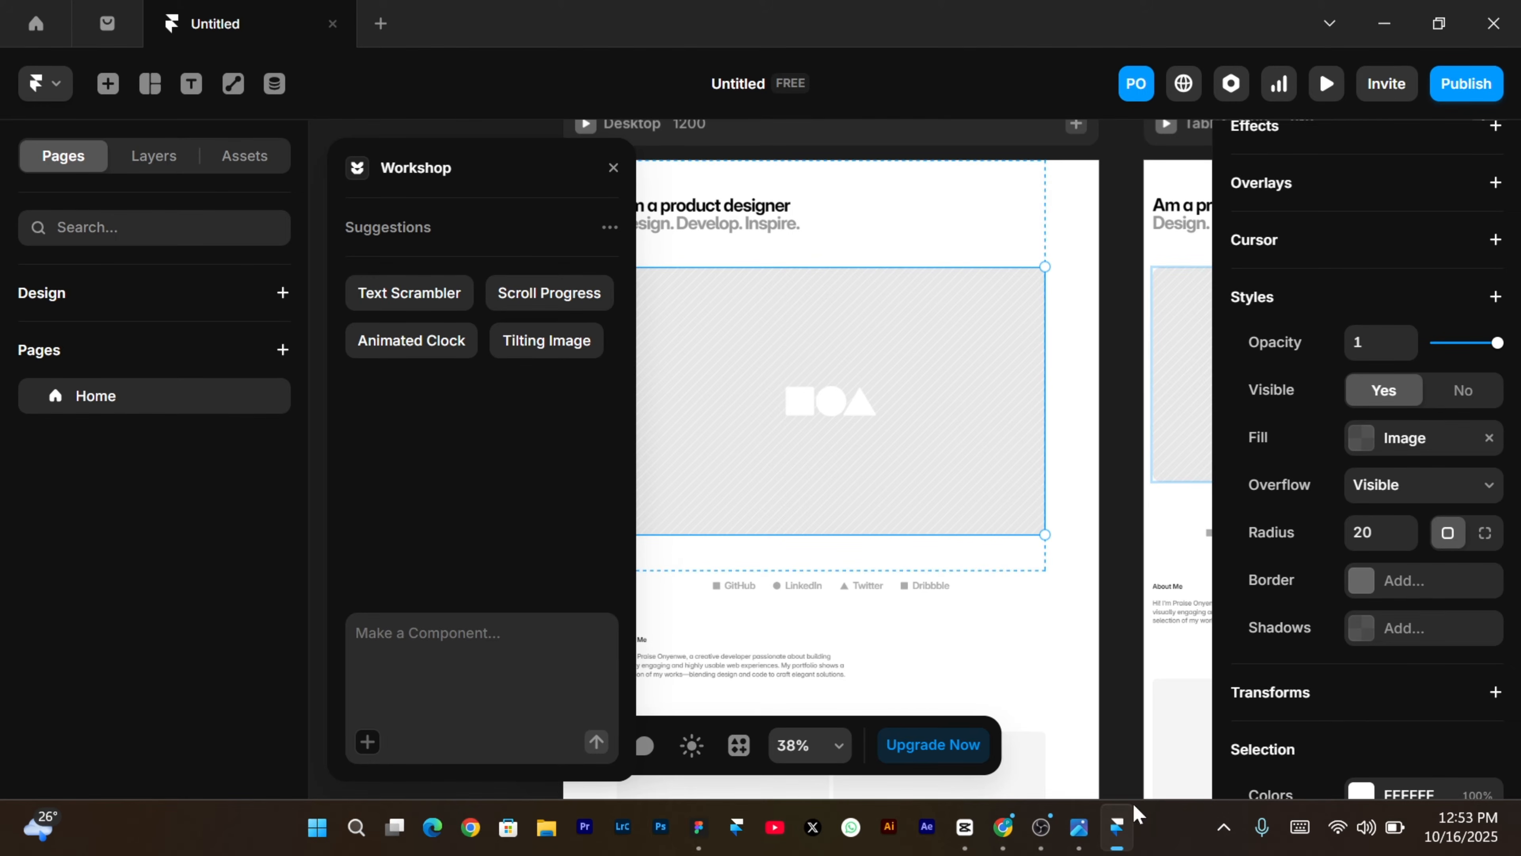
Copy the Image Tilt card's prompt from the Workshop website, then focus Framer's Make a Component box.
click(1004, 825)
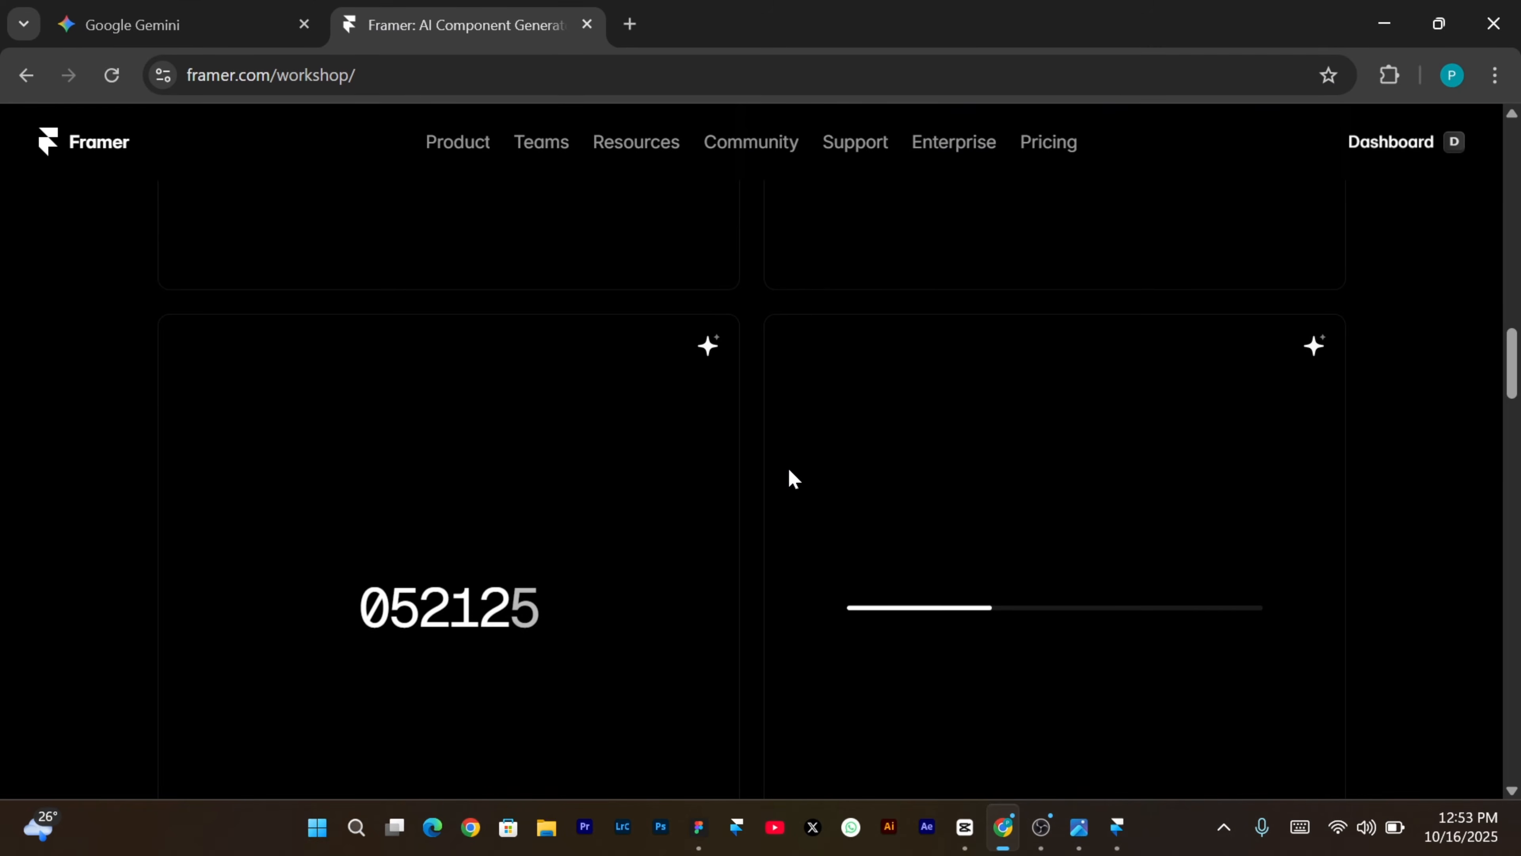
scroll(787, 479, down, 10)
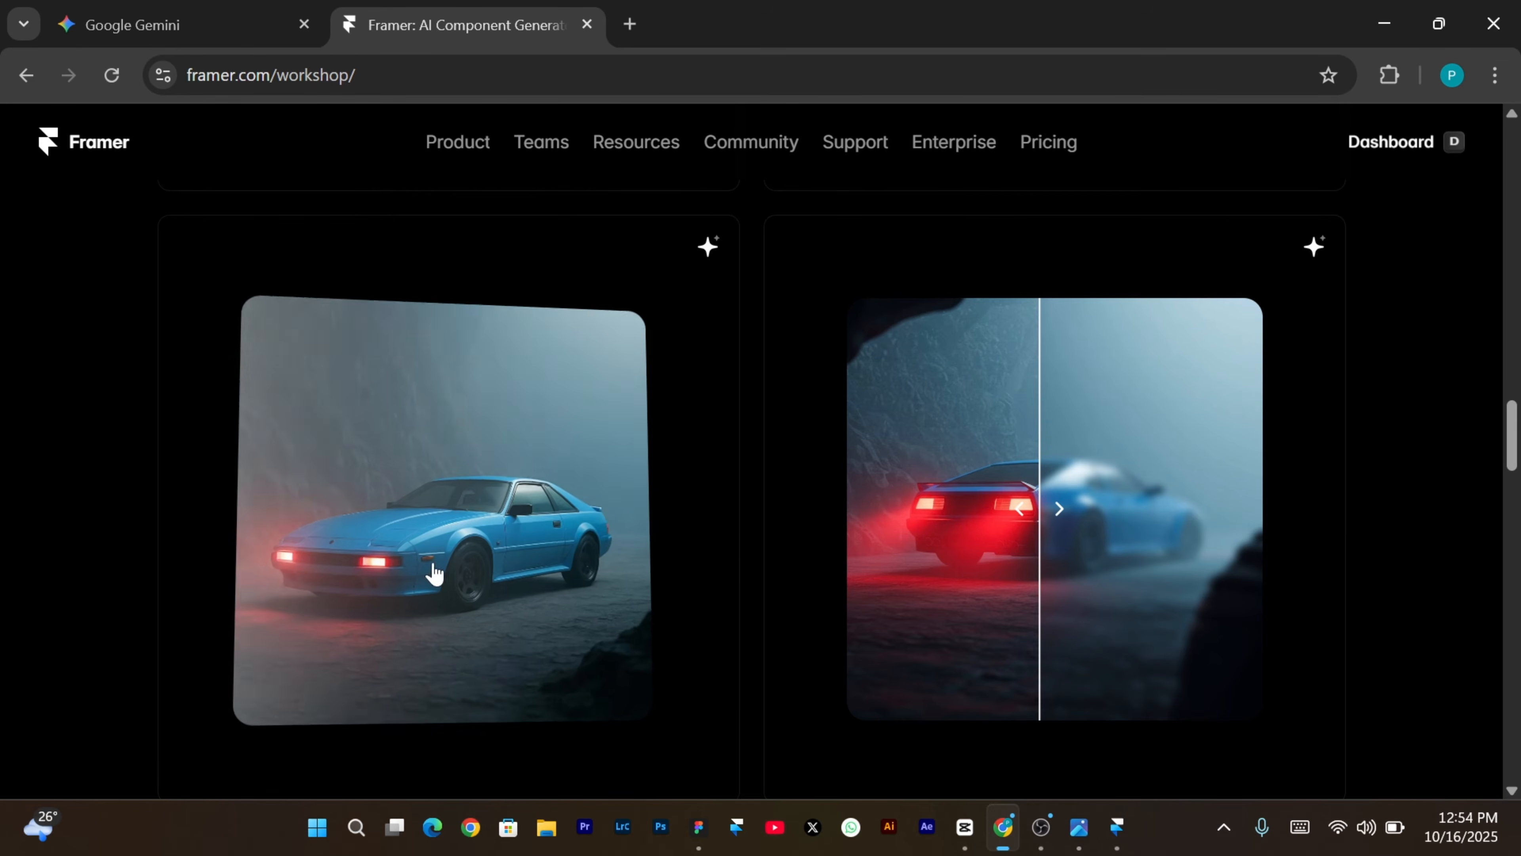
click(709, 249)
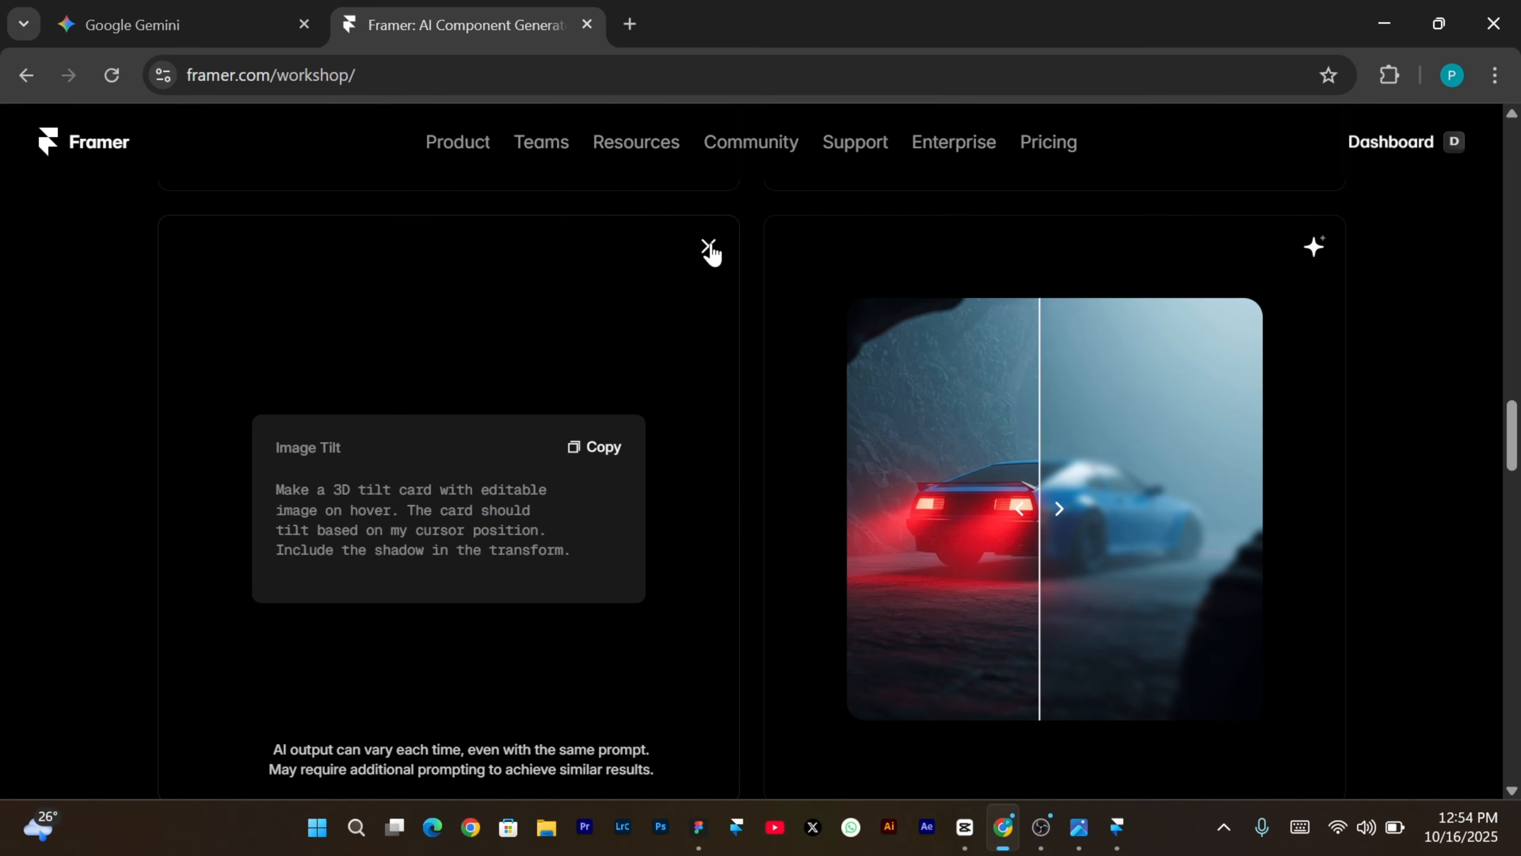
click(590, 446)
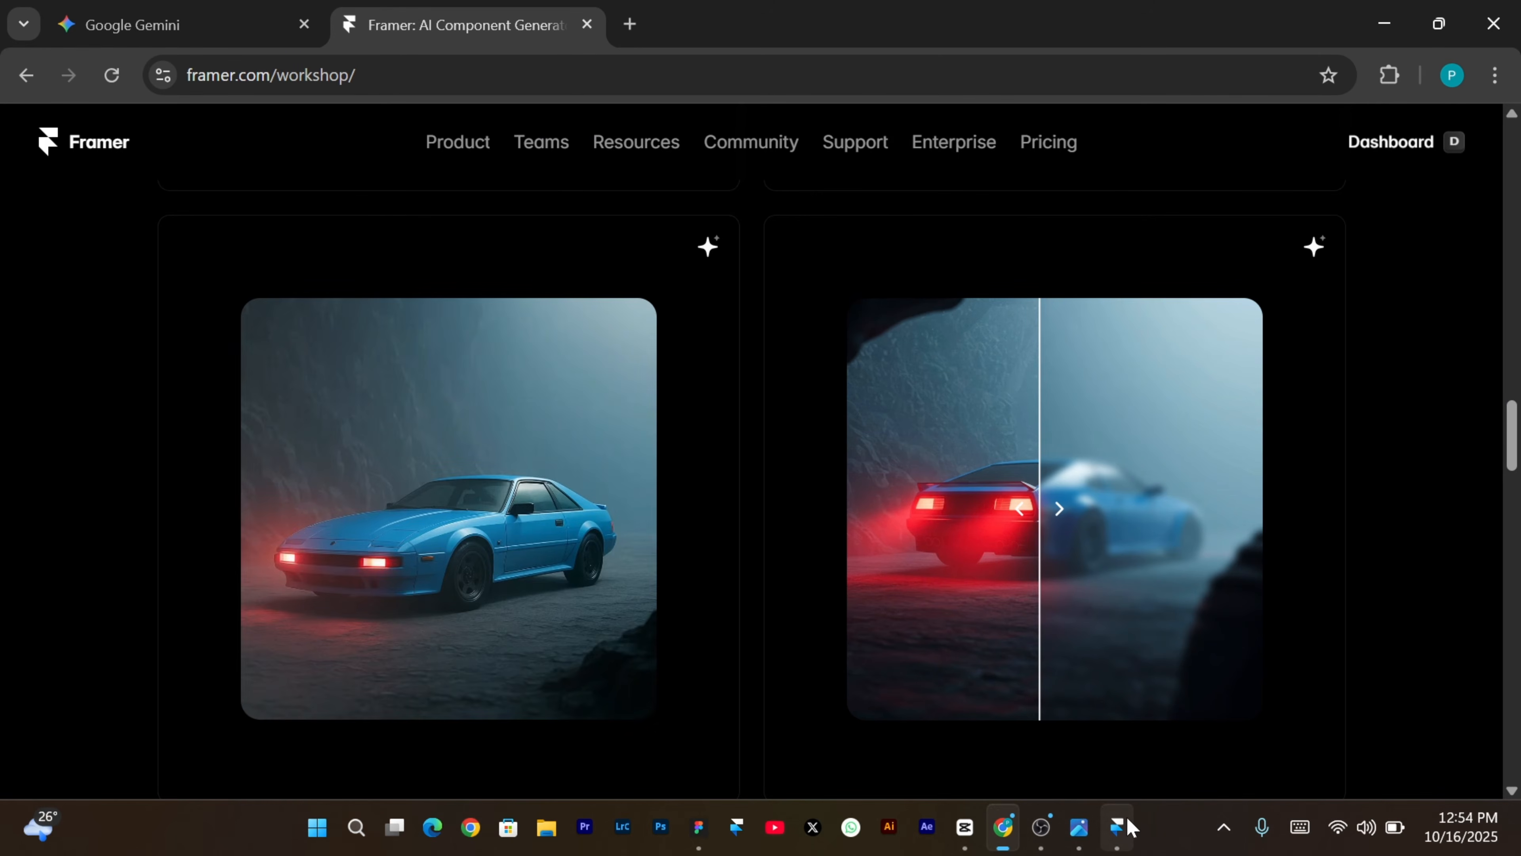
click(1117, 827)
click(473, 635)
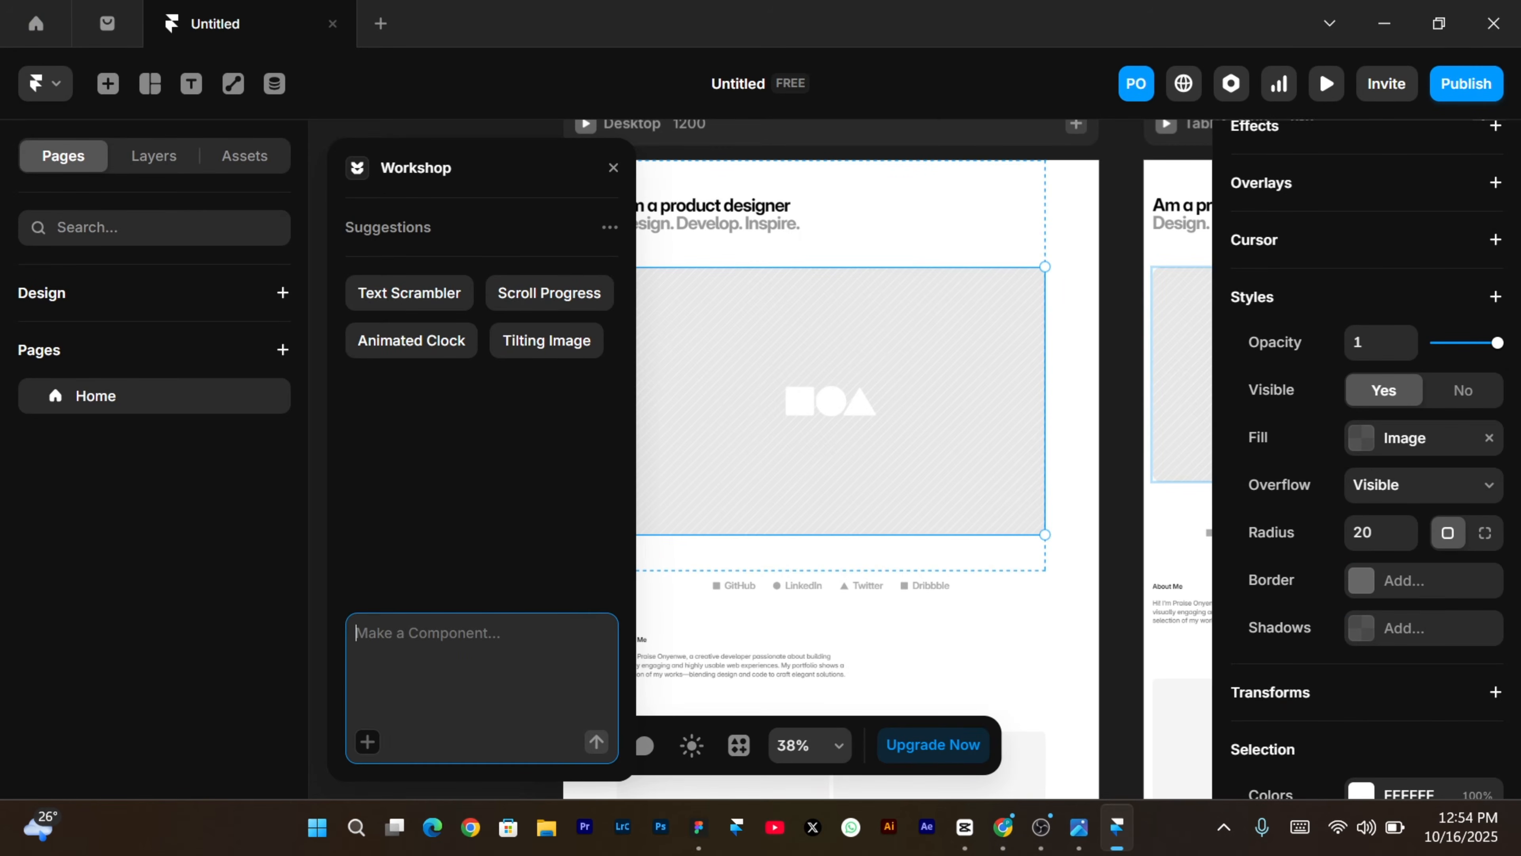
Paste the Image Tilt prompt into Workshop to generate the TiltCard component, saved as TiltCard.tsx.
key(ctrl+v)
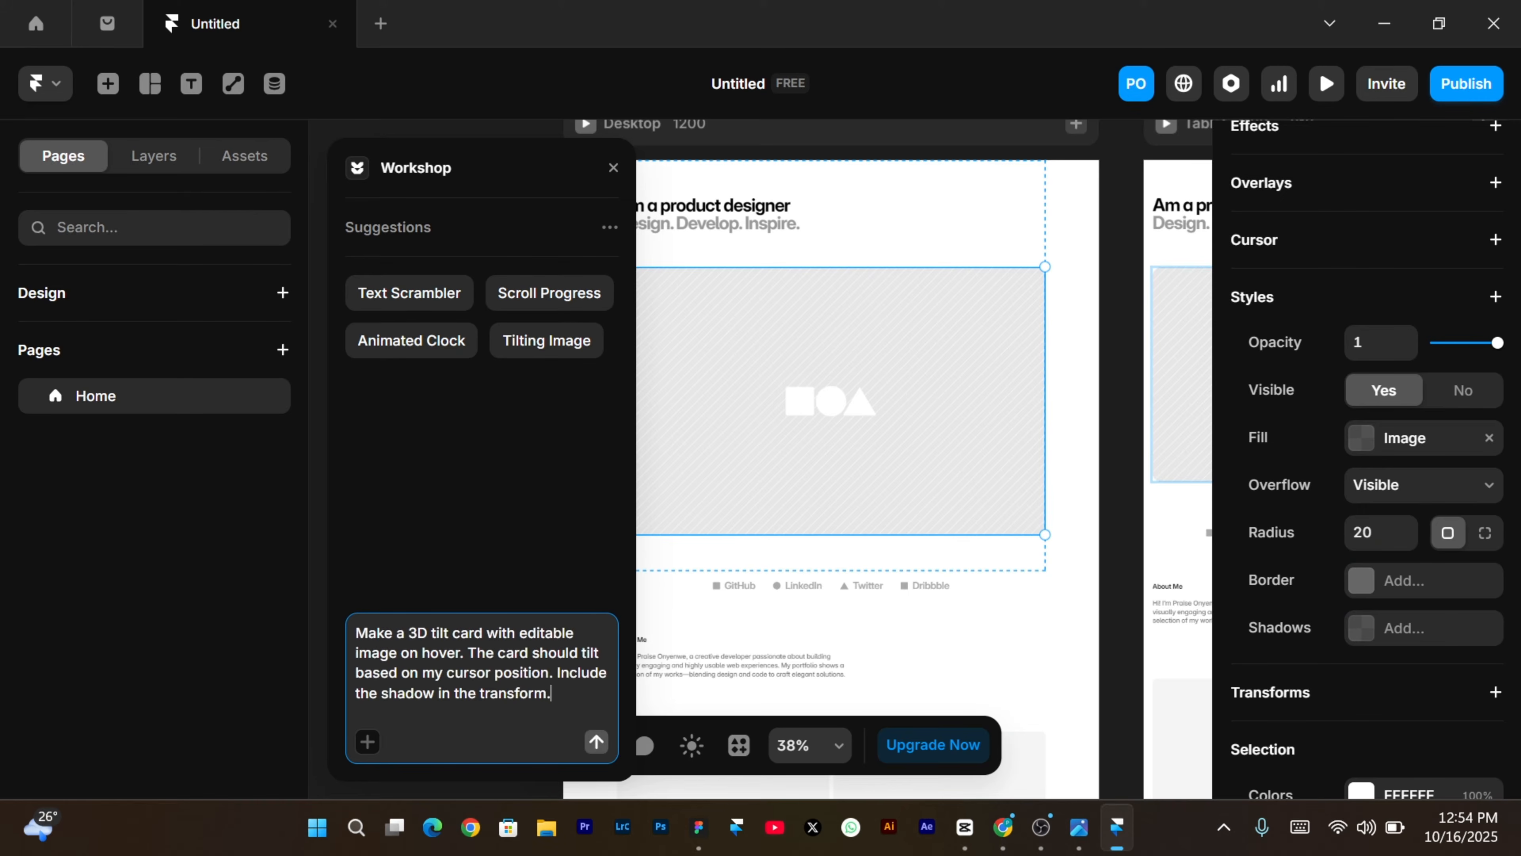
click(597, 743)
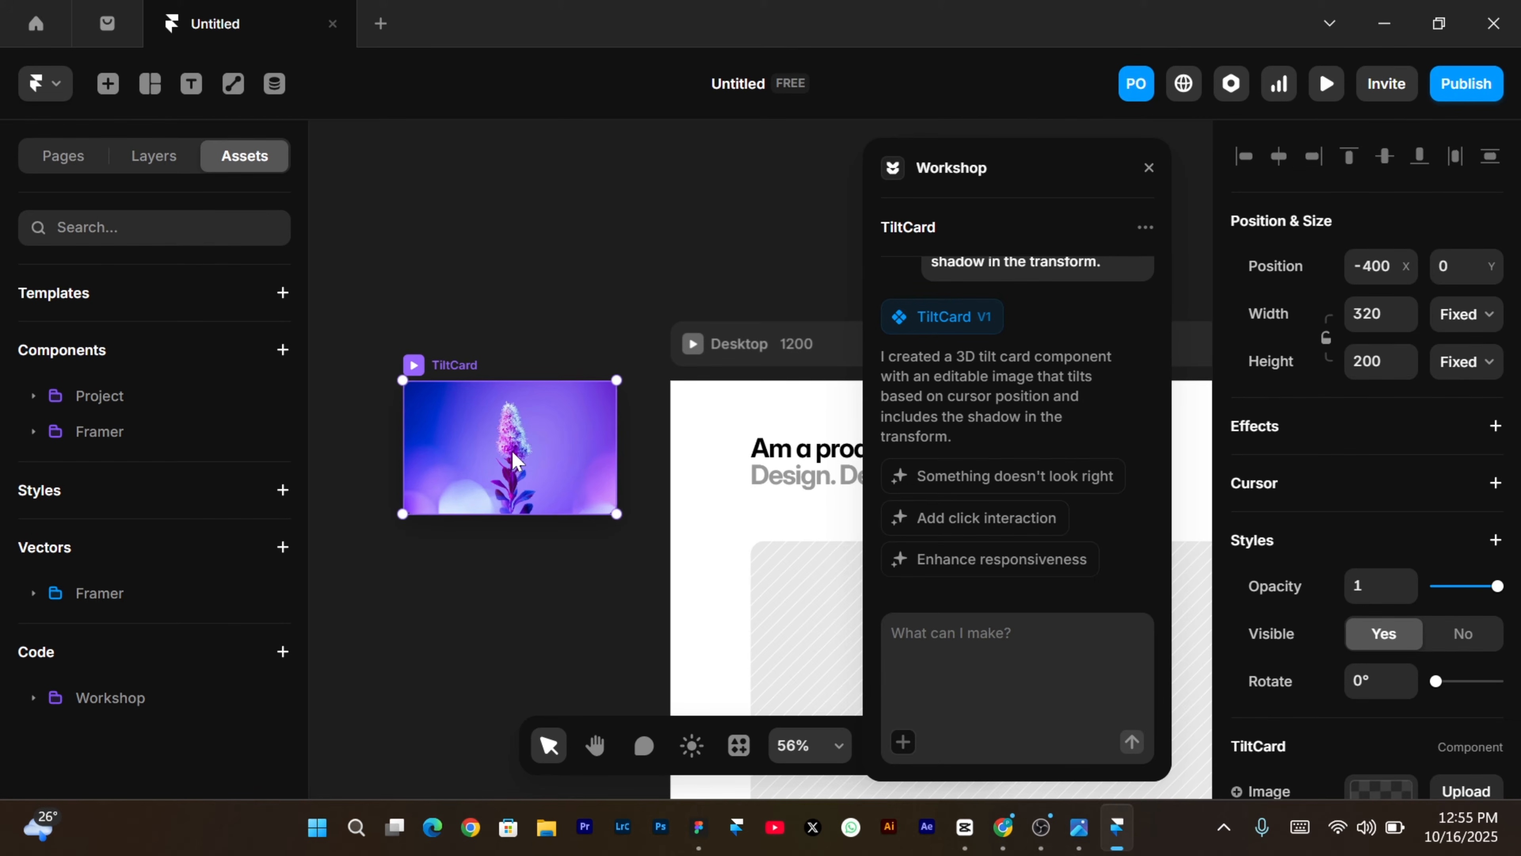
click(55, 698)
click(112, 737)
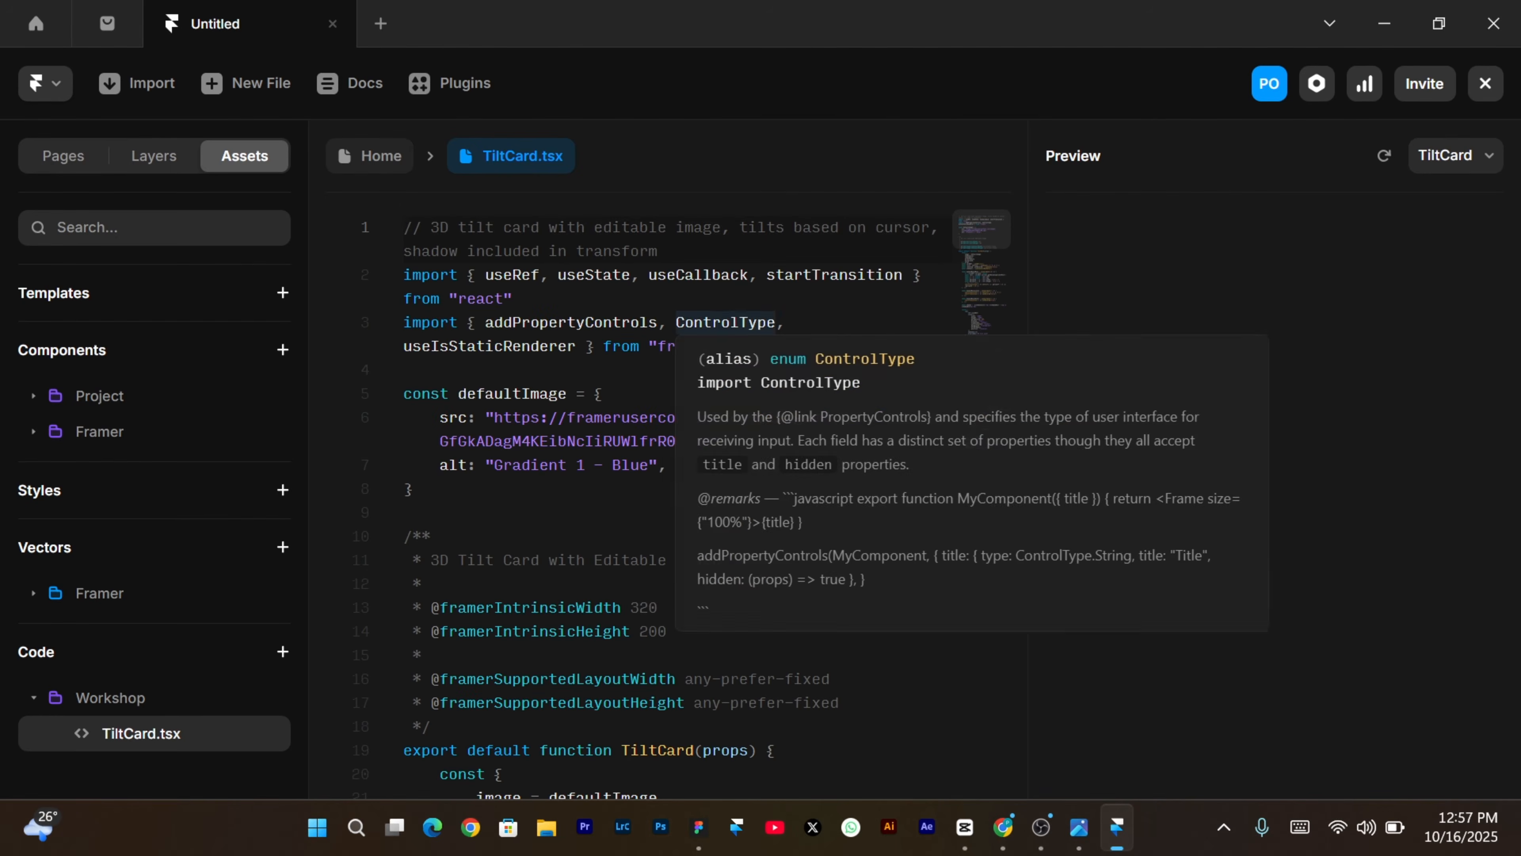
scroll(719, 336, down, 20)
scroll(659, 479, down, 20)
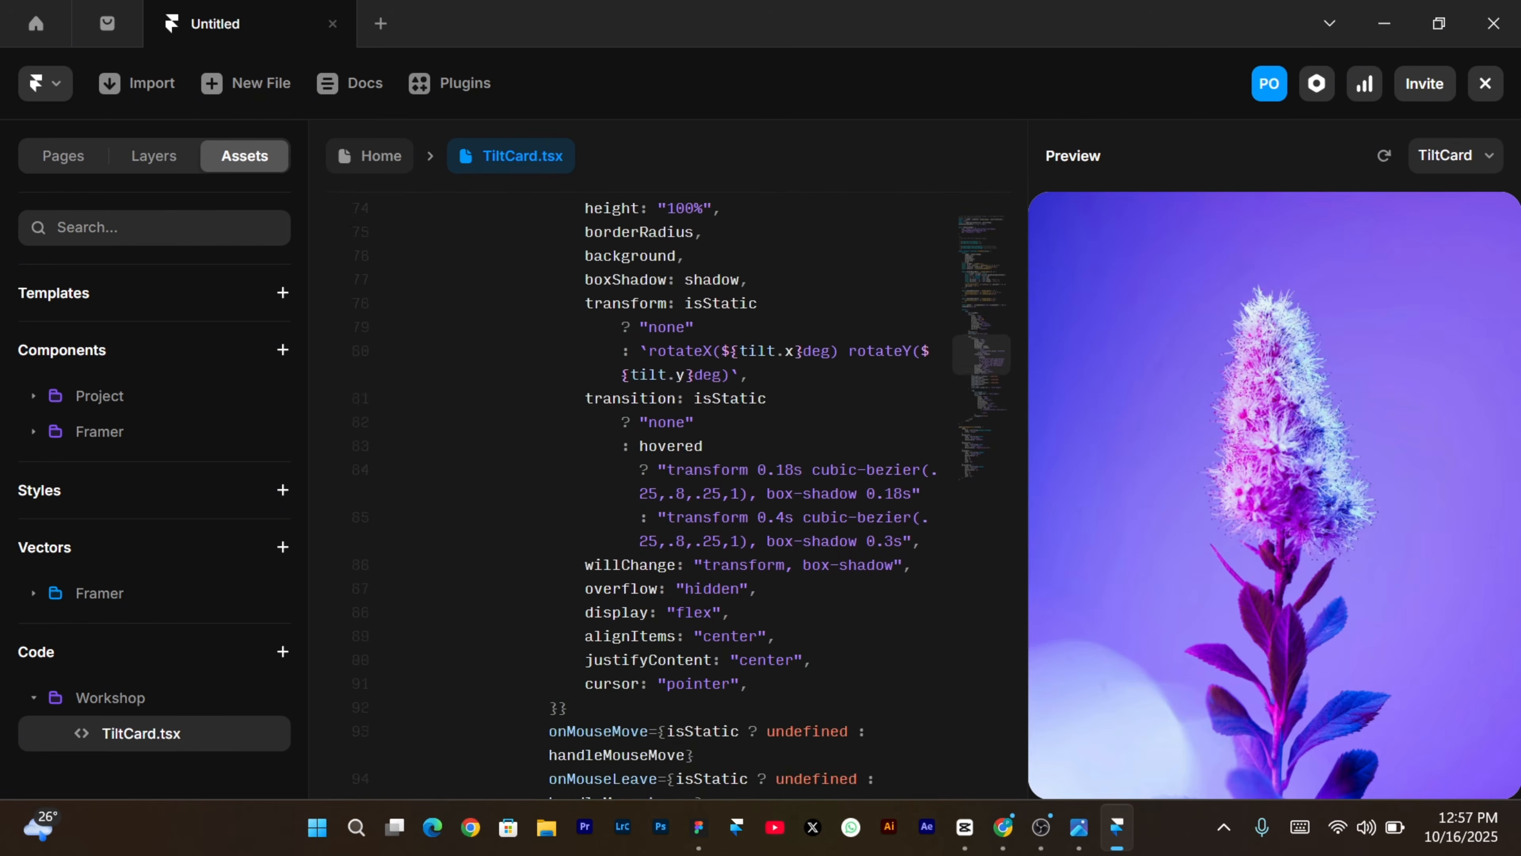
scroll(659, 479, up, 20)
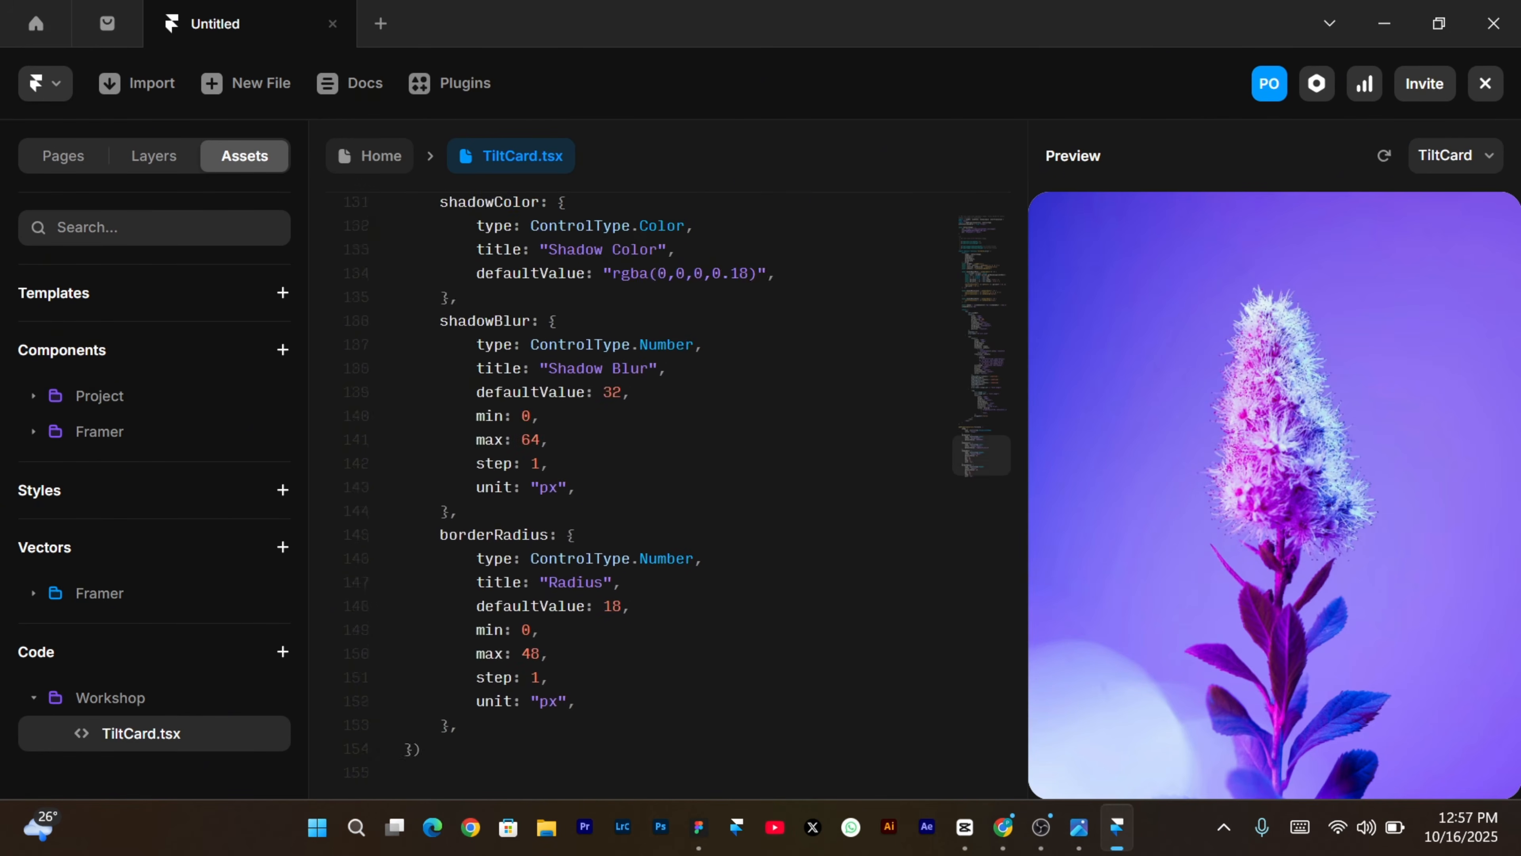
scroll(659, 479, up, 20)
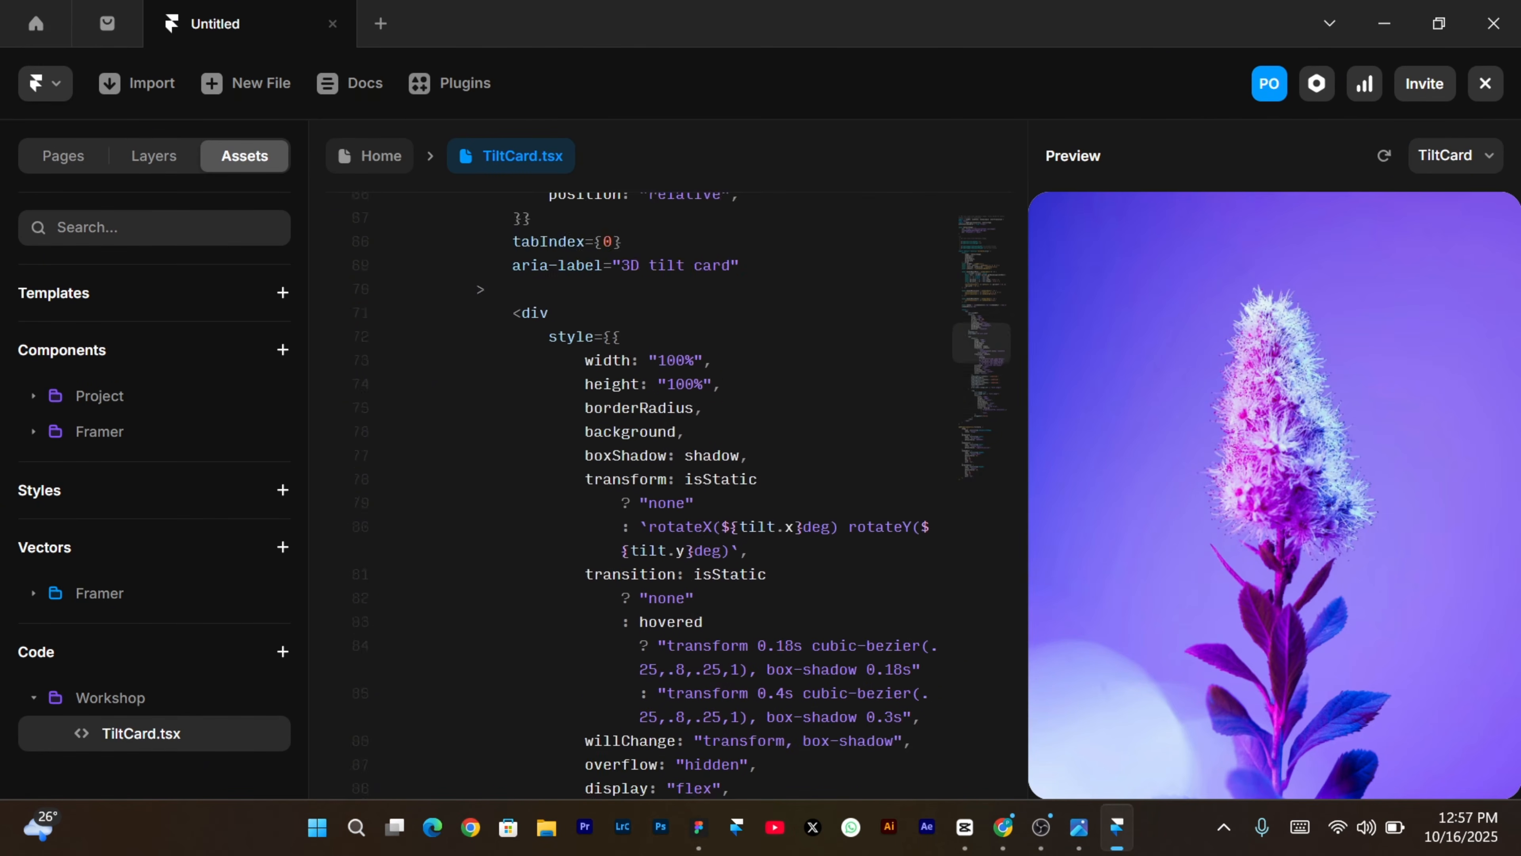
scroll(658, 479, down, 20)
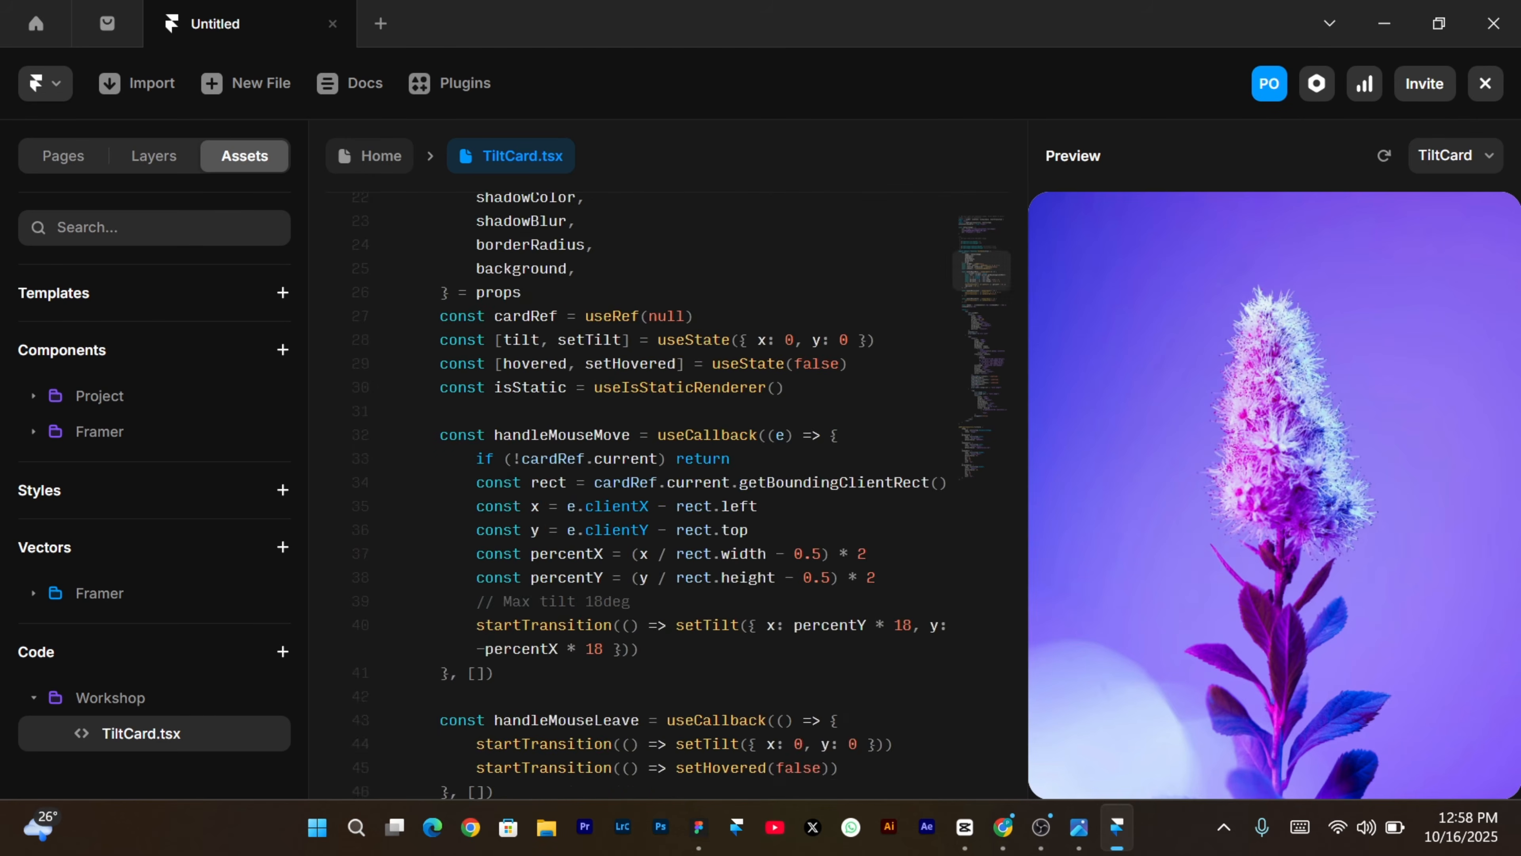
scroll(659, 480, down, 20)
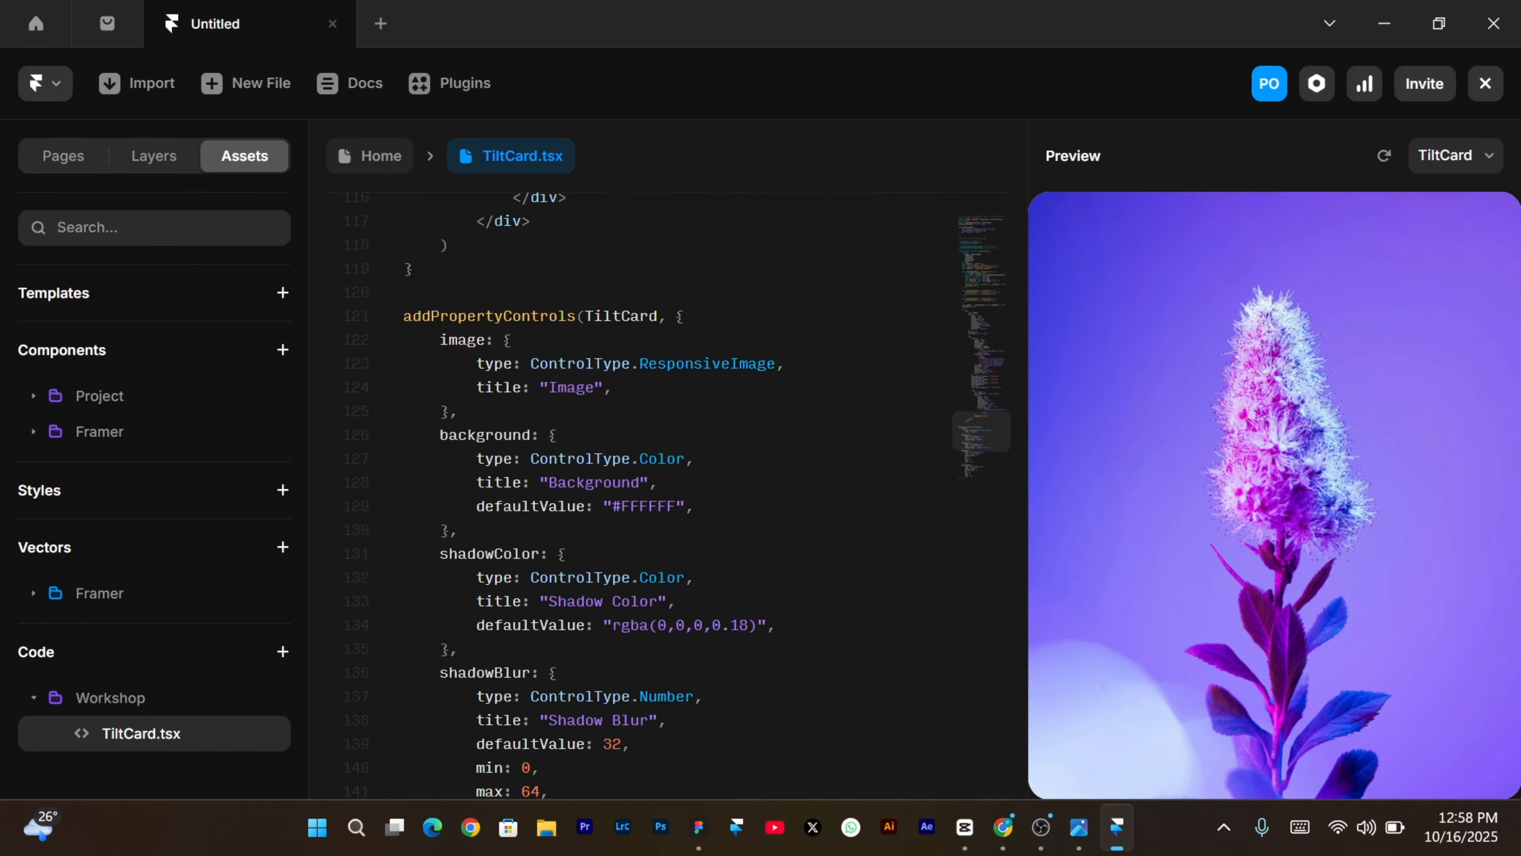
scroll(659, 479, up, 7)
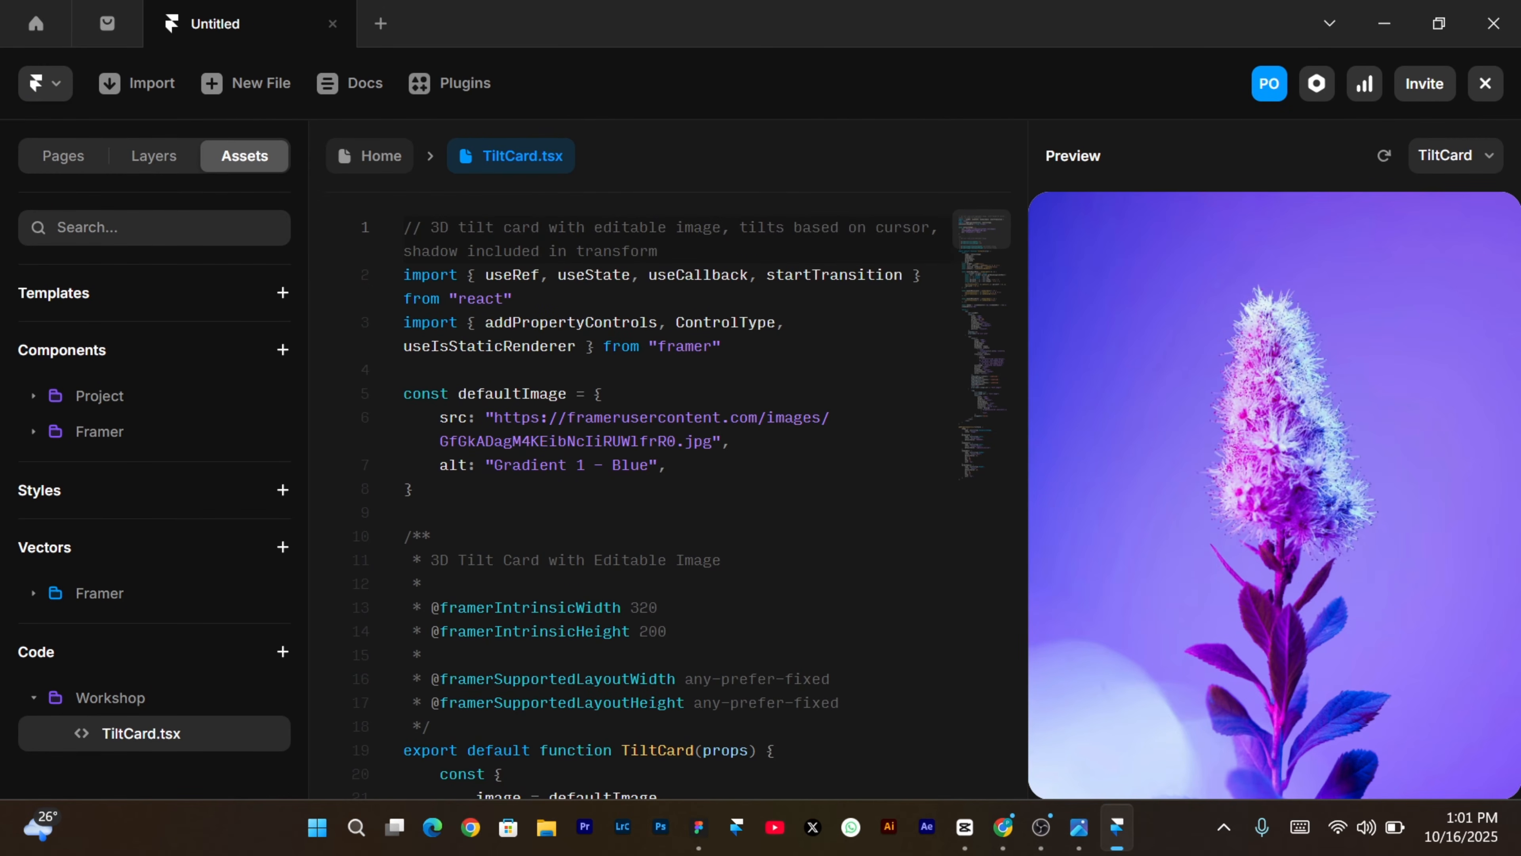
scroll(659, 479, down, 15)
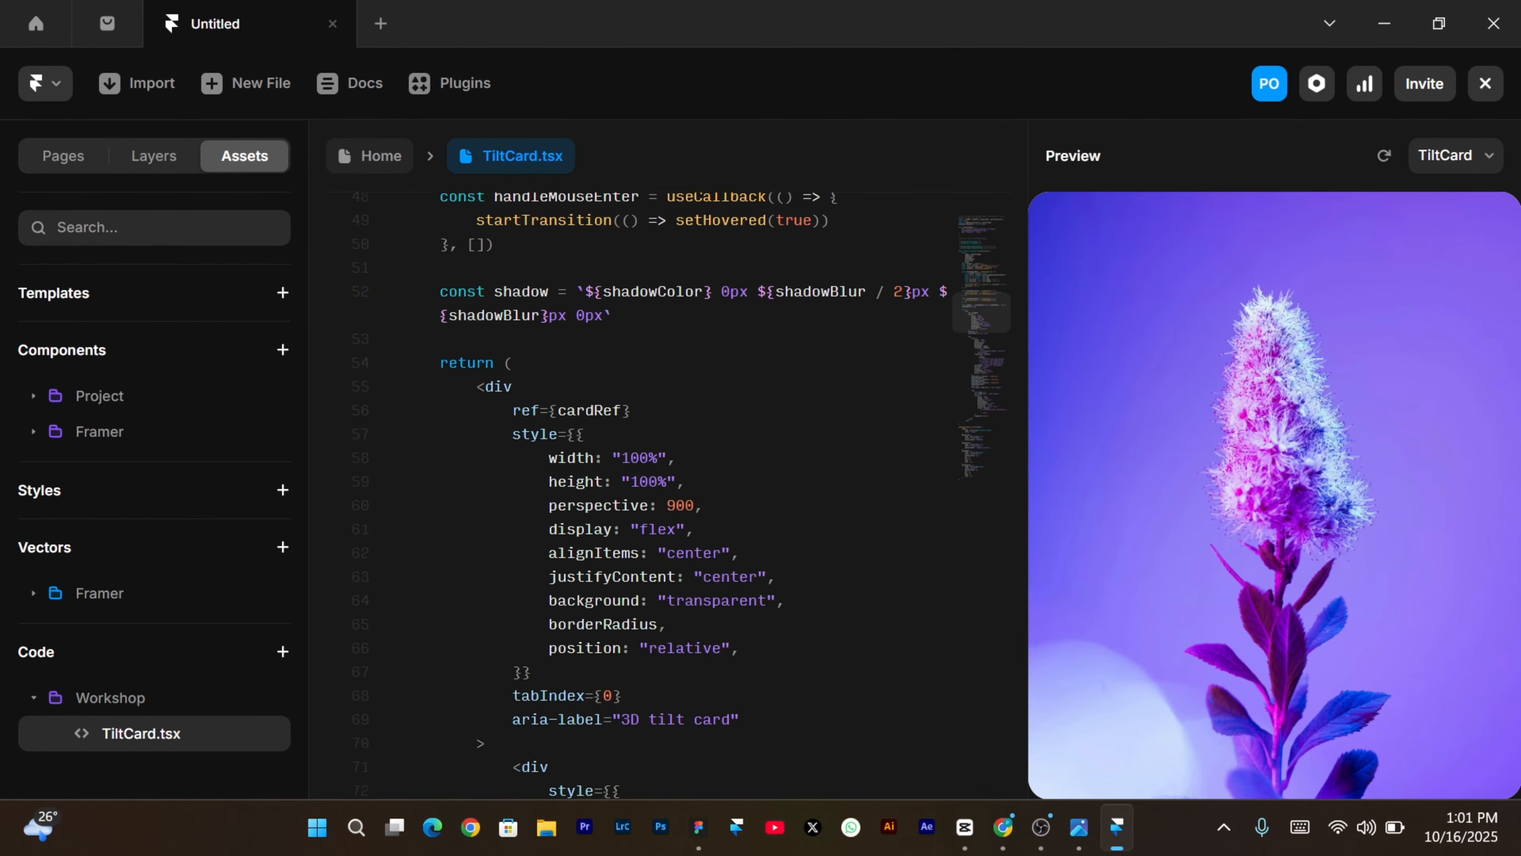
scroll(659, 479, down, 12)
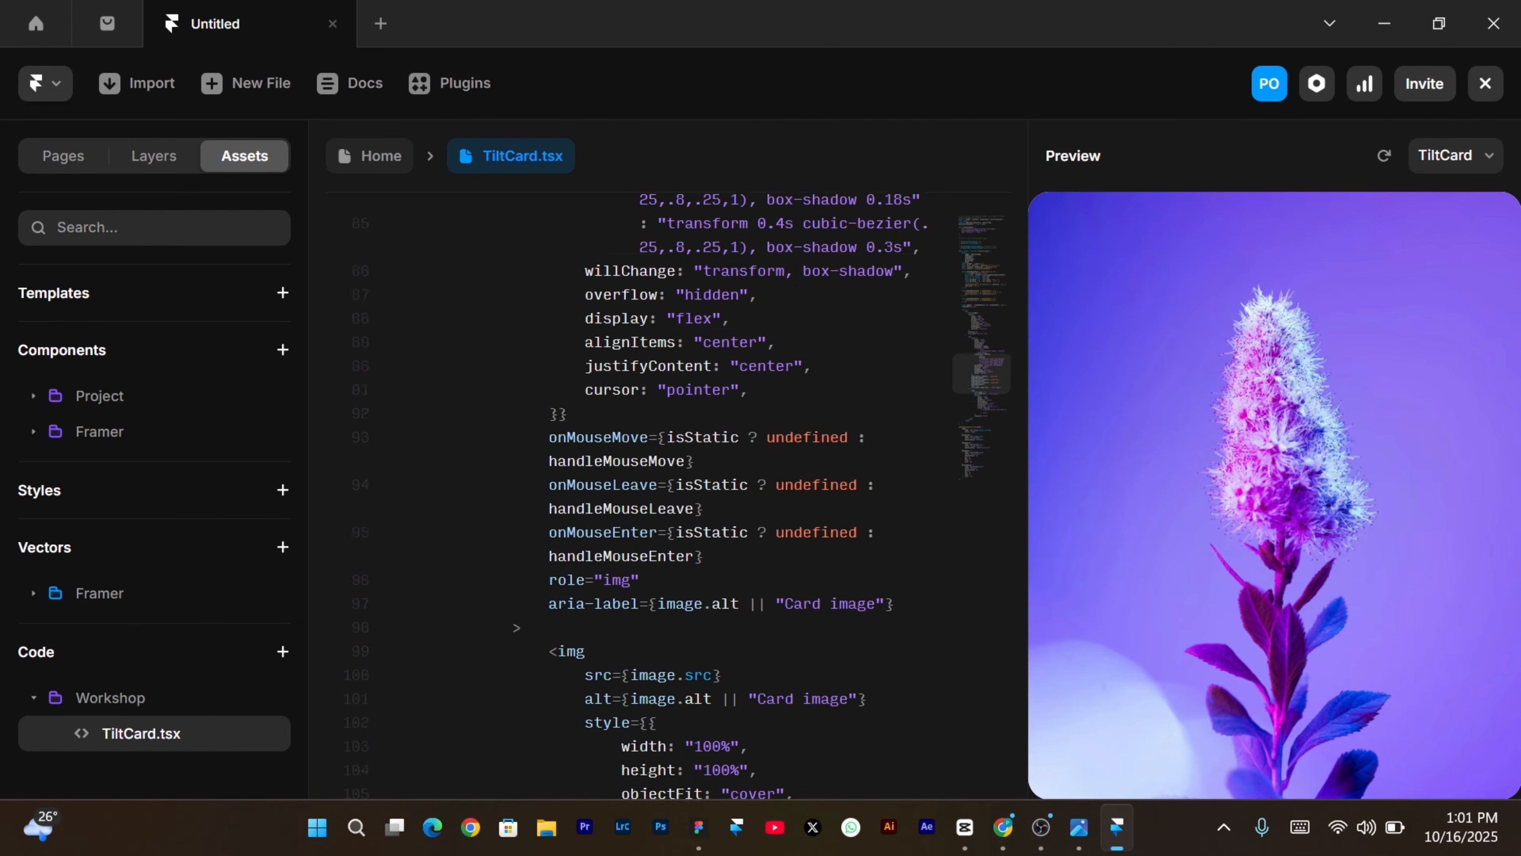
scroll(658, 479, down, 7)
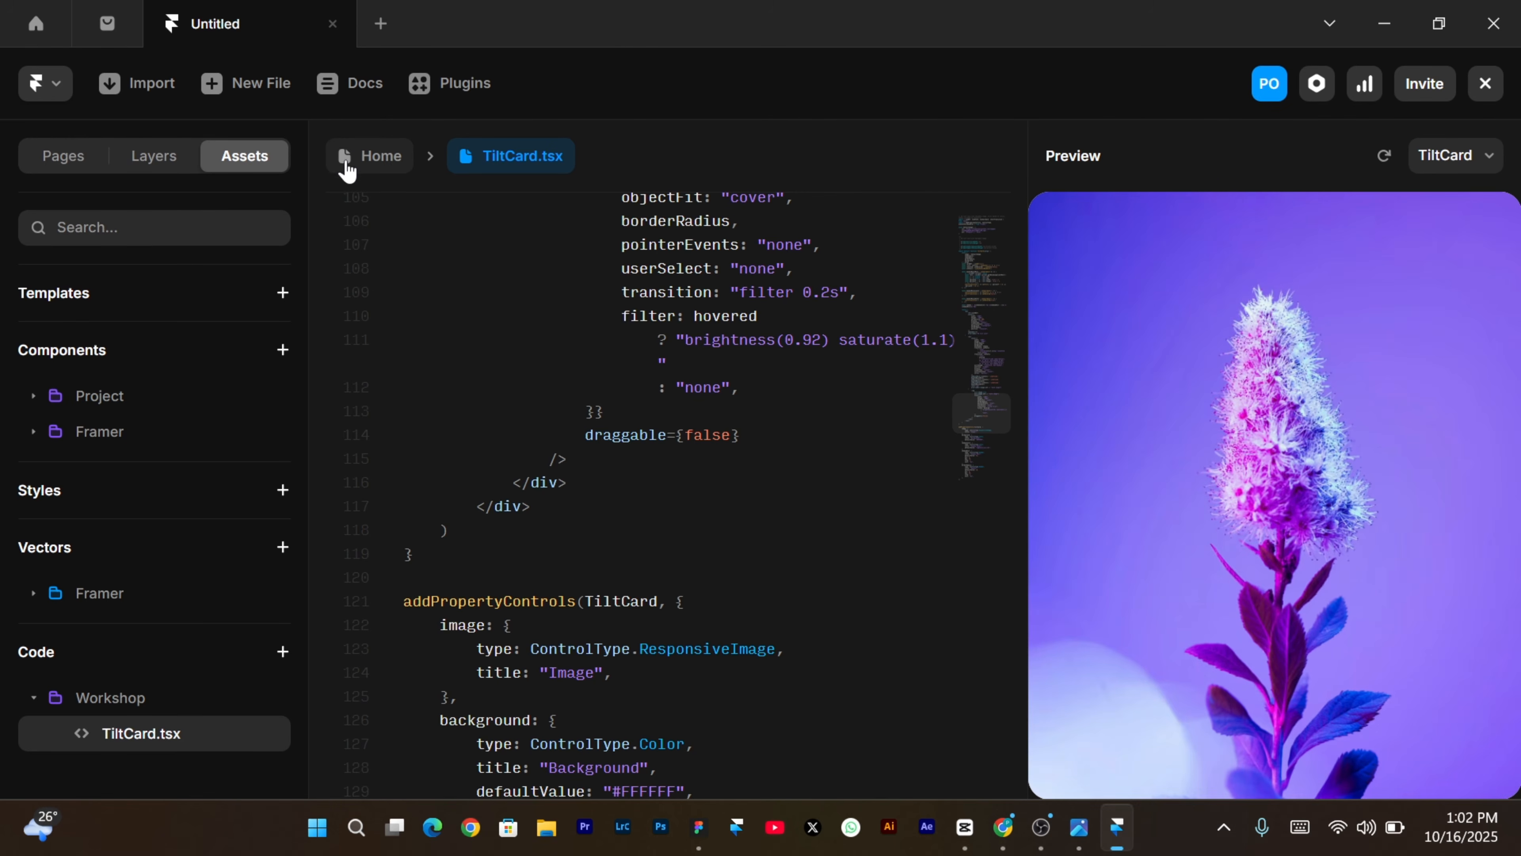
click(371, 156)
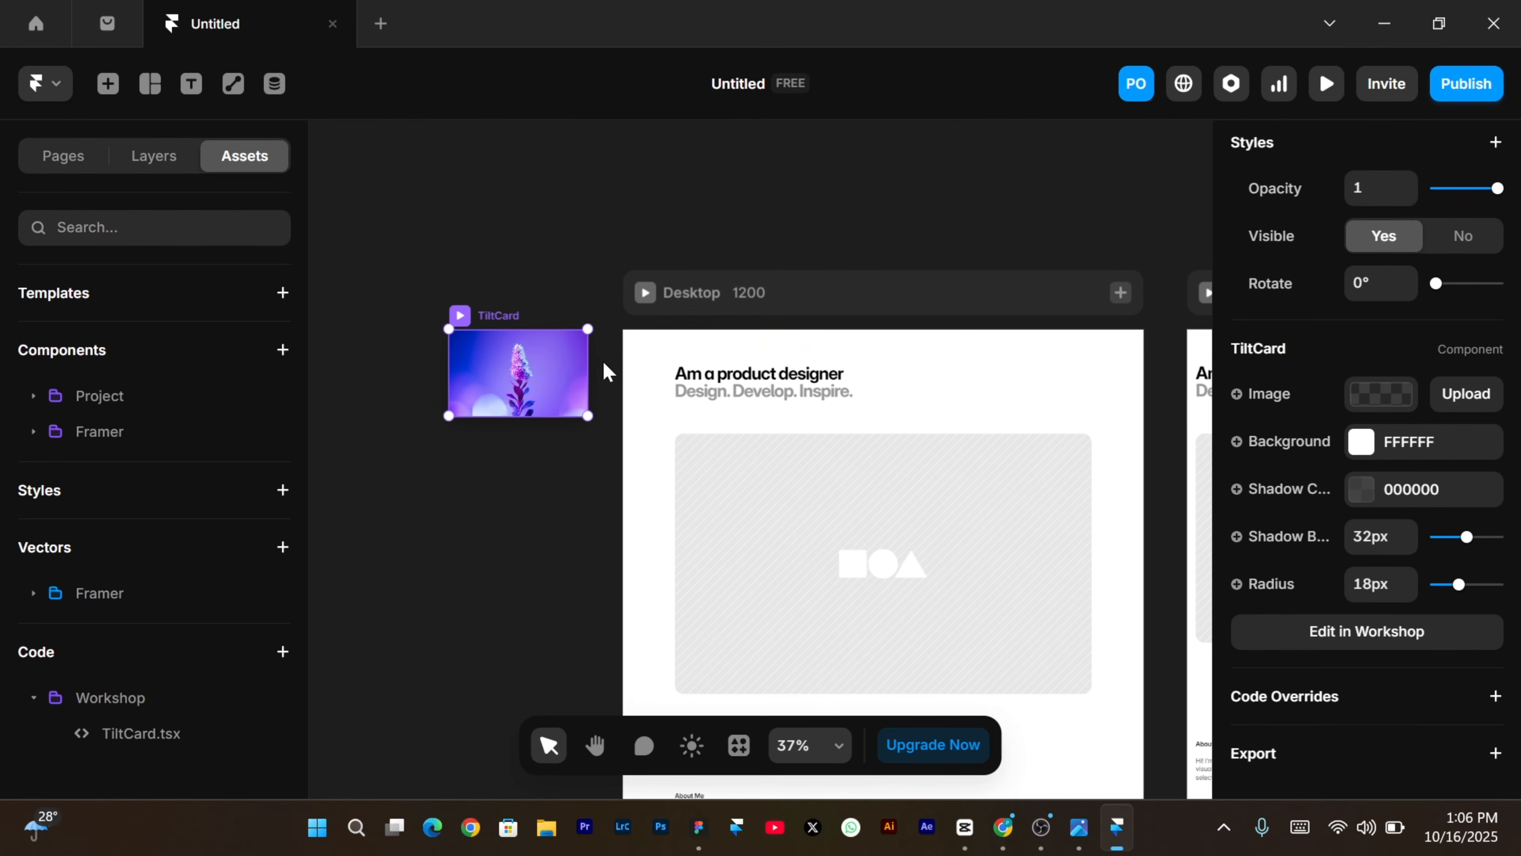
Resize the $100M TiltCard to 475 × 475 px.
click(1381, 394)
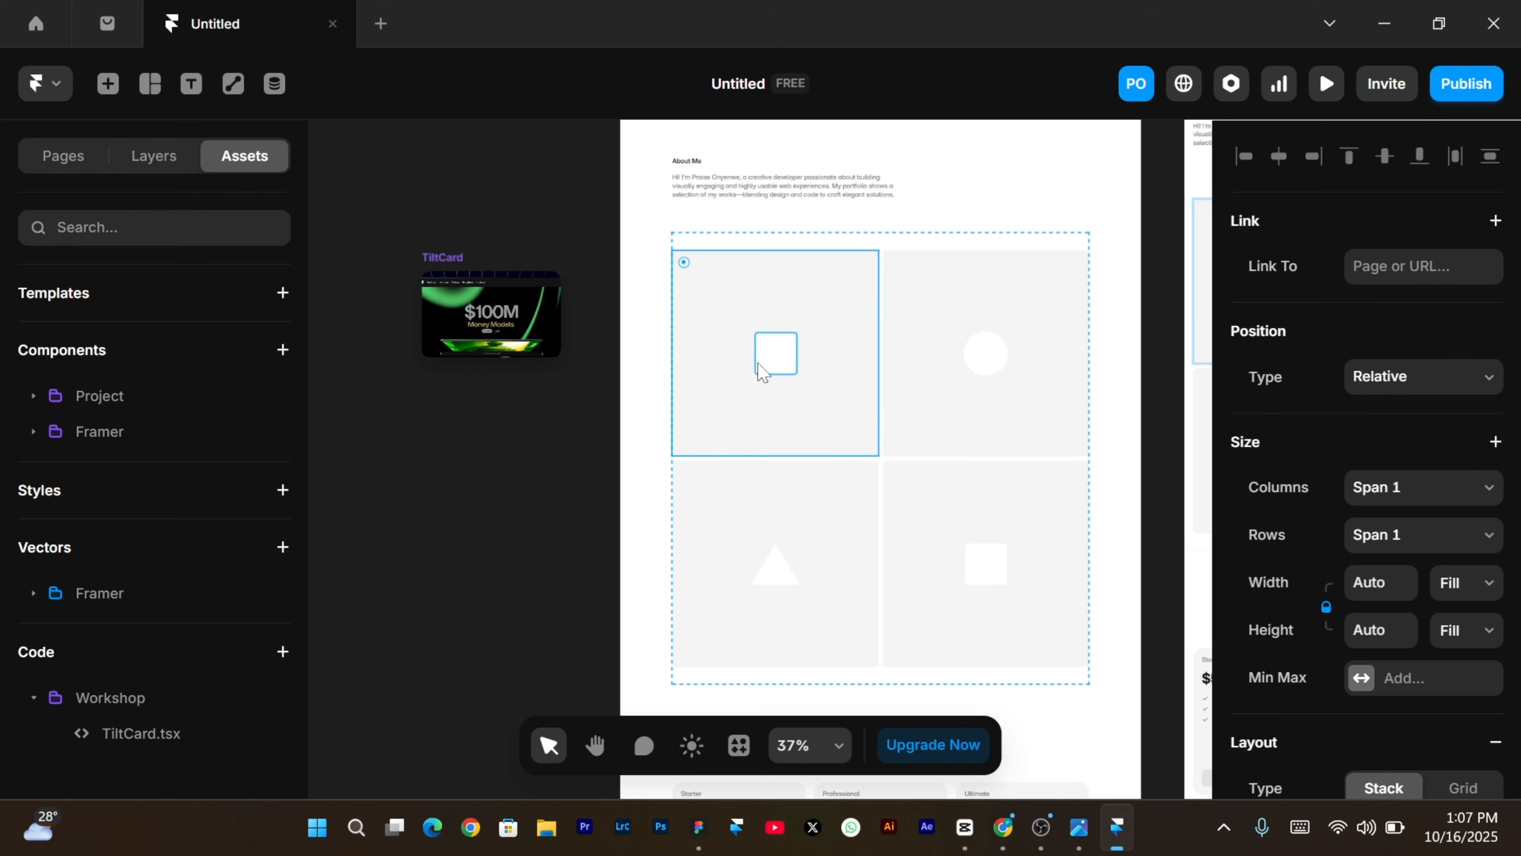
click(456, 257)
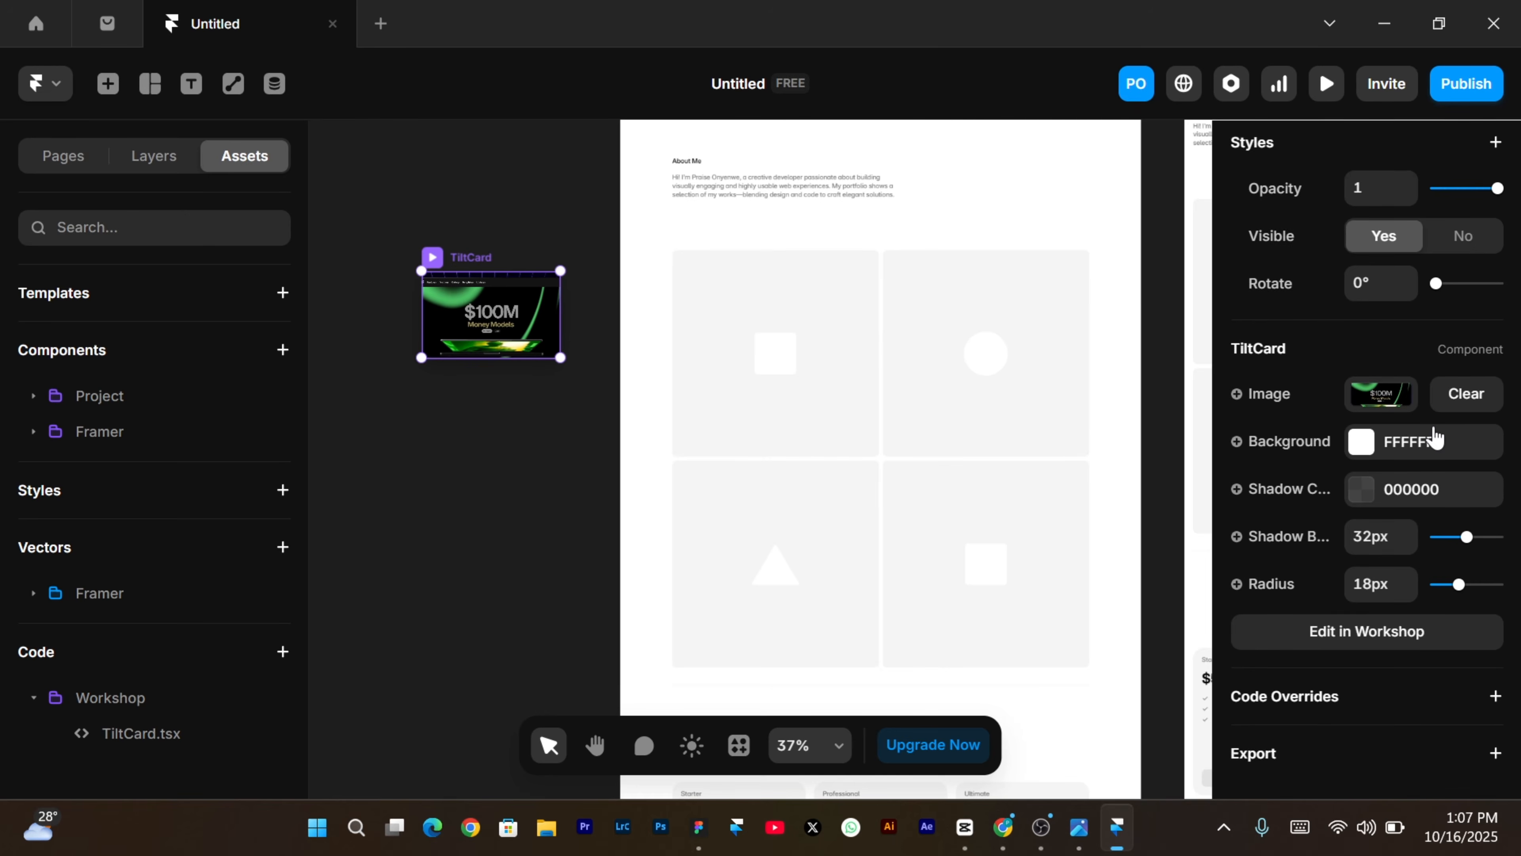
scroll(1435, 439, up, 5)
click(1389, 313)
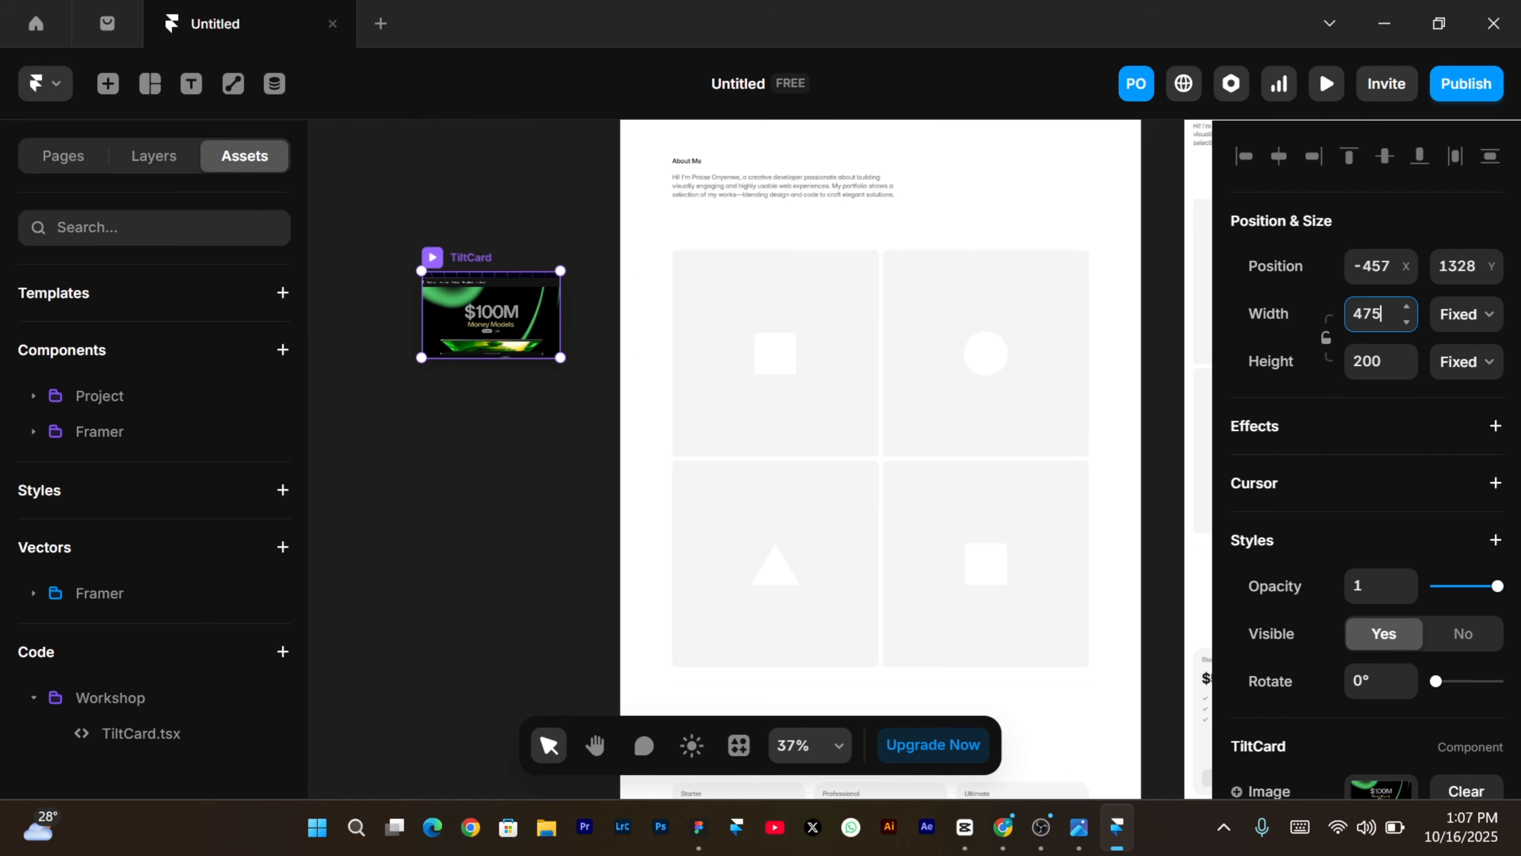
text(475)
key(Tab)
text(475)
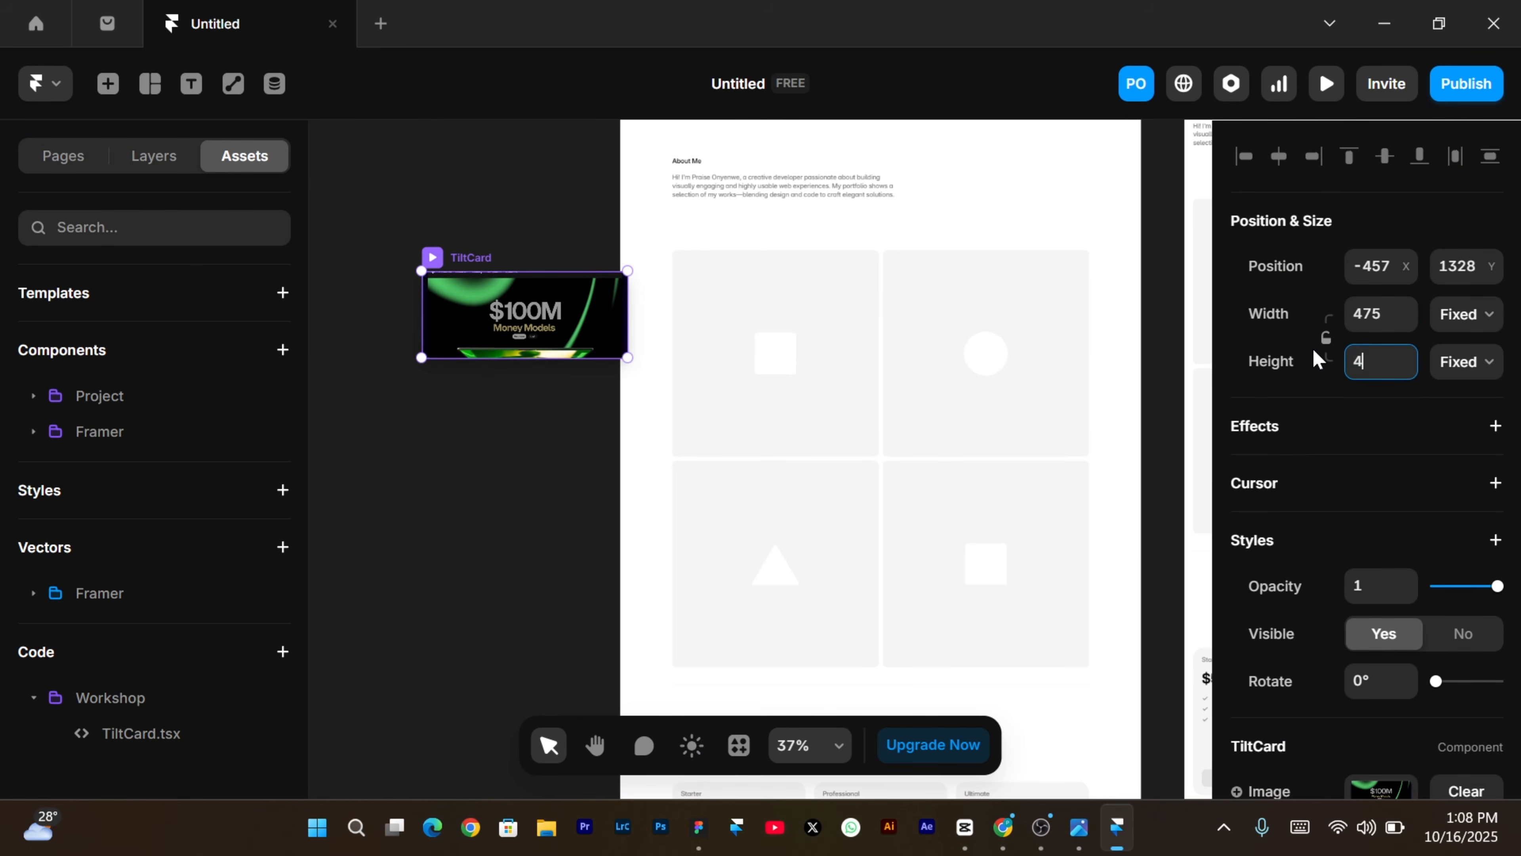
key(Return)
Move the TiltCard into the project grid as a fifth tile and select it.
key(Delete)
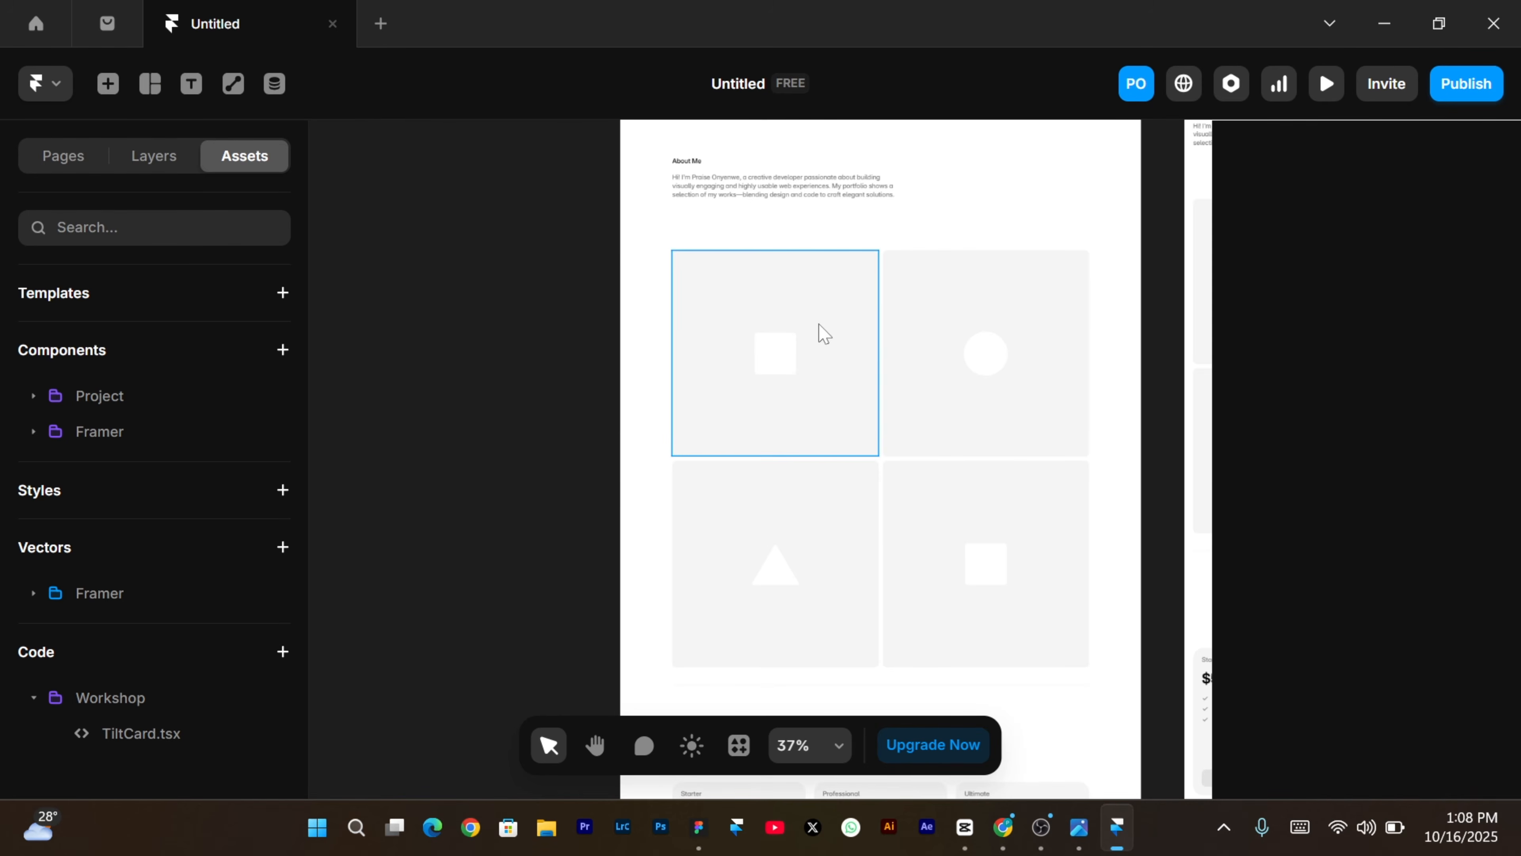
scroll(821, 324, up, 1)
click(882, 272)
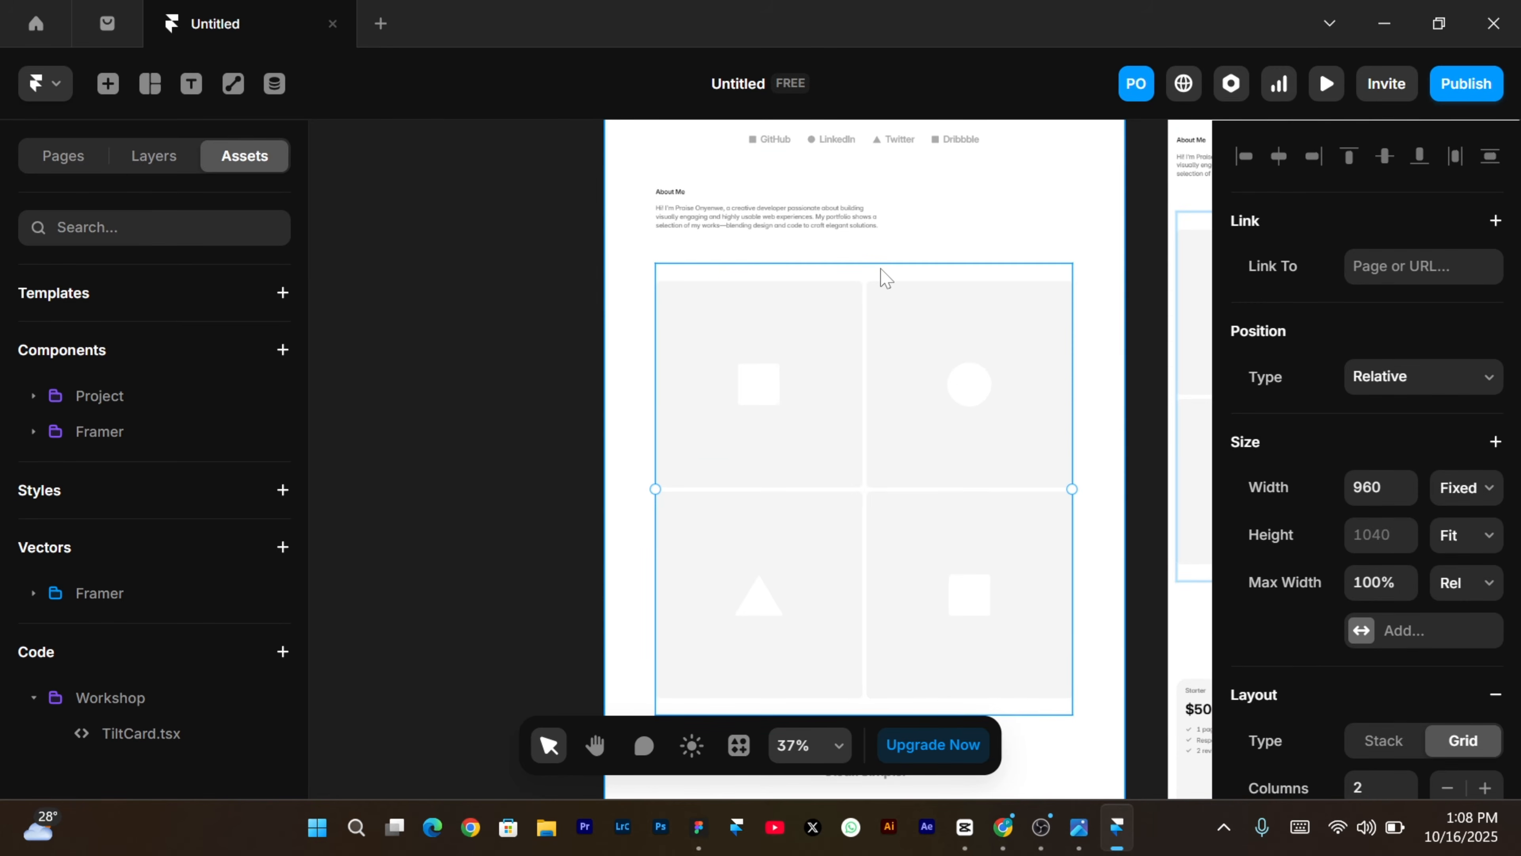
key(ctrl+v)
scroll(883, 279, down, 5)
click(849, 431)
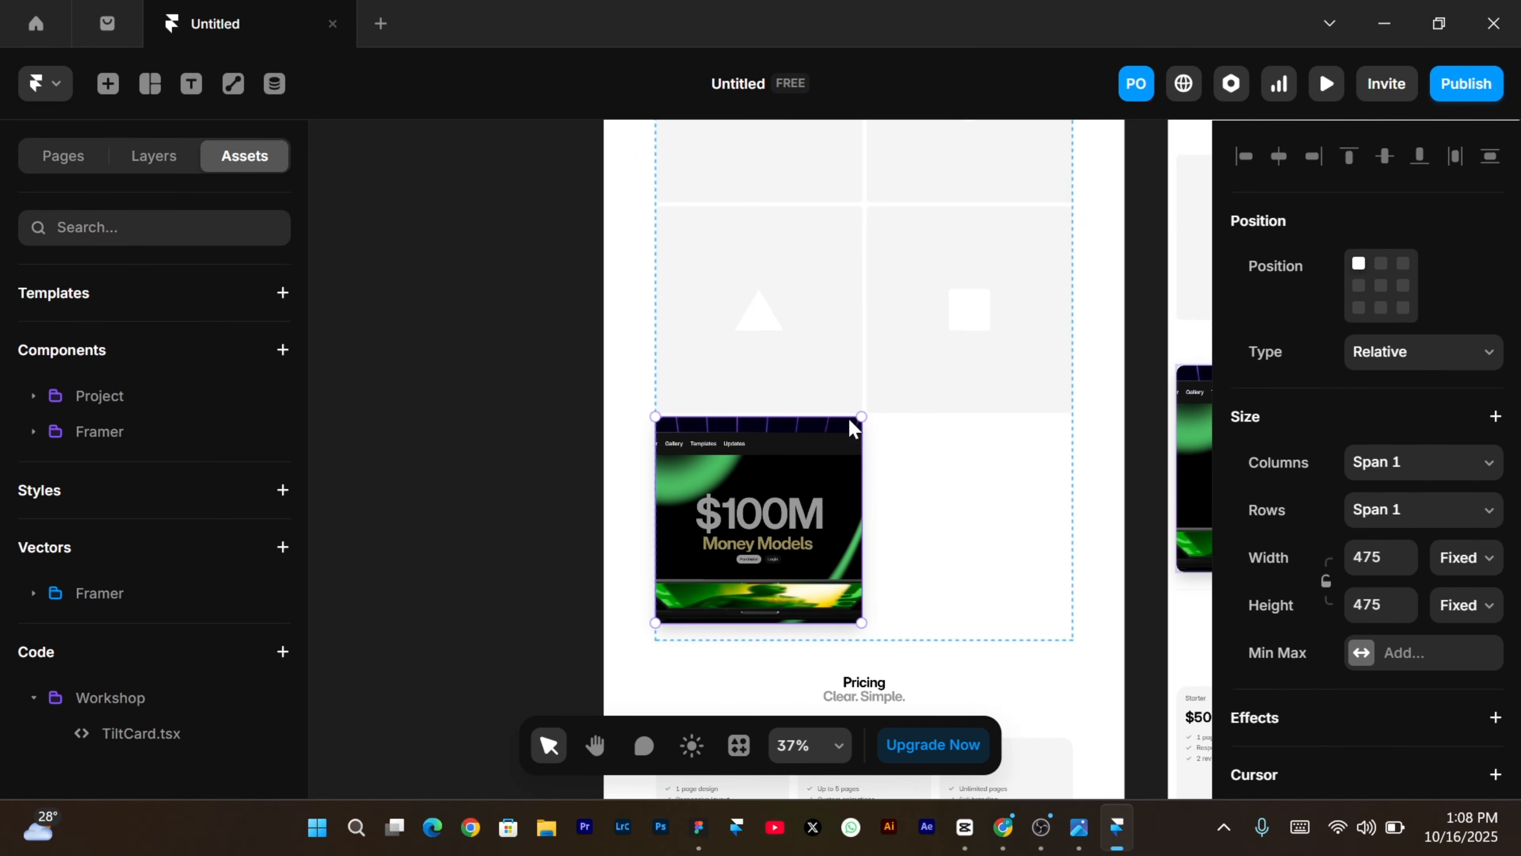
Preview the Desktop page at 1200 px and test the $100M TiltCard's 3D hover tilt in the grid.
click(1326, 89)
scroll(608, 524, down, 10)
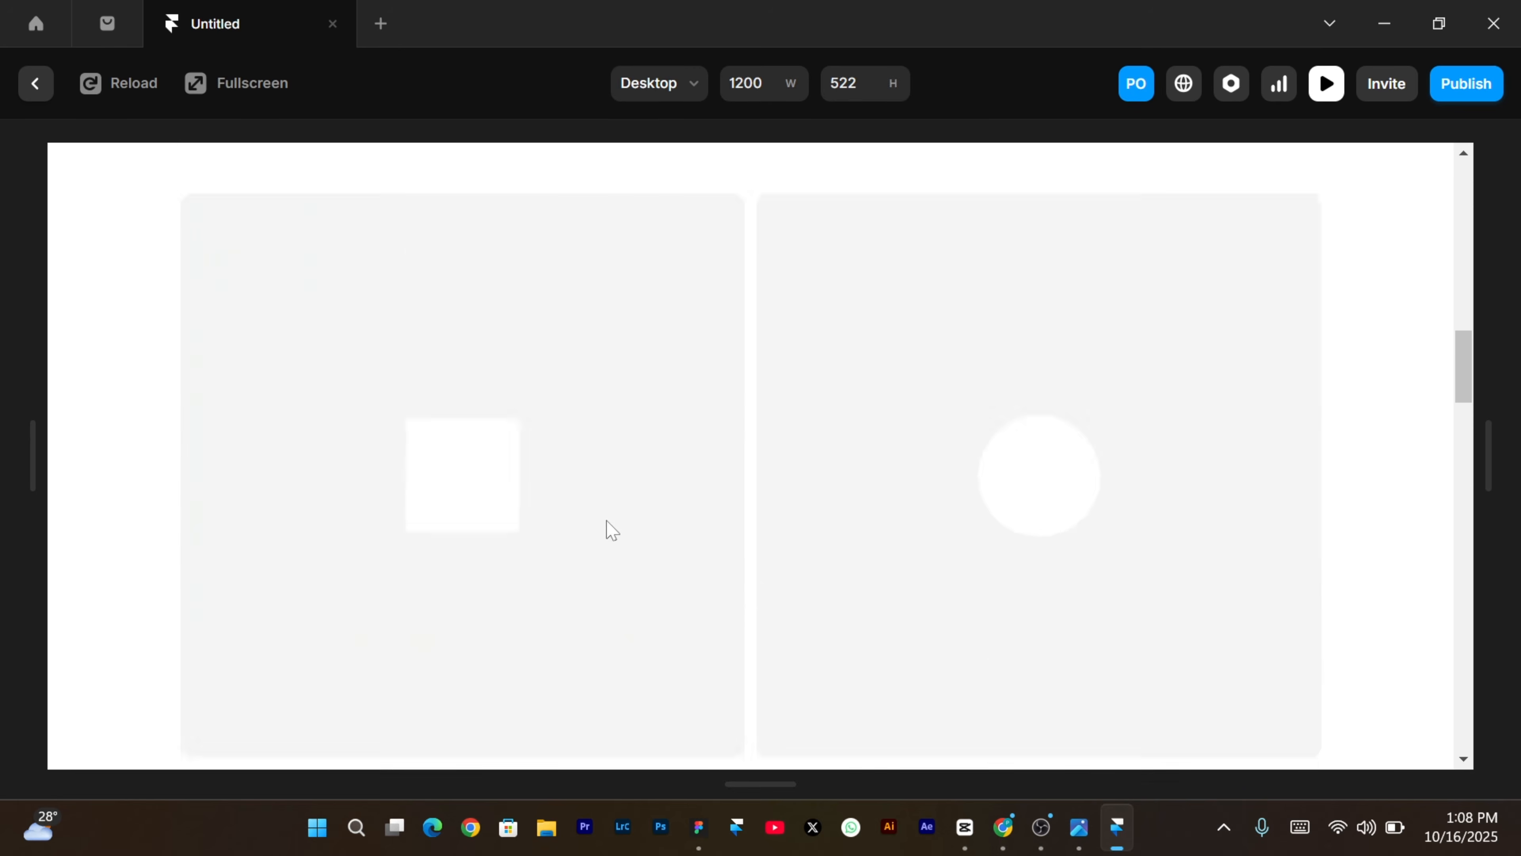
scroll(608, 527, up, 6)
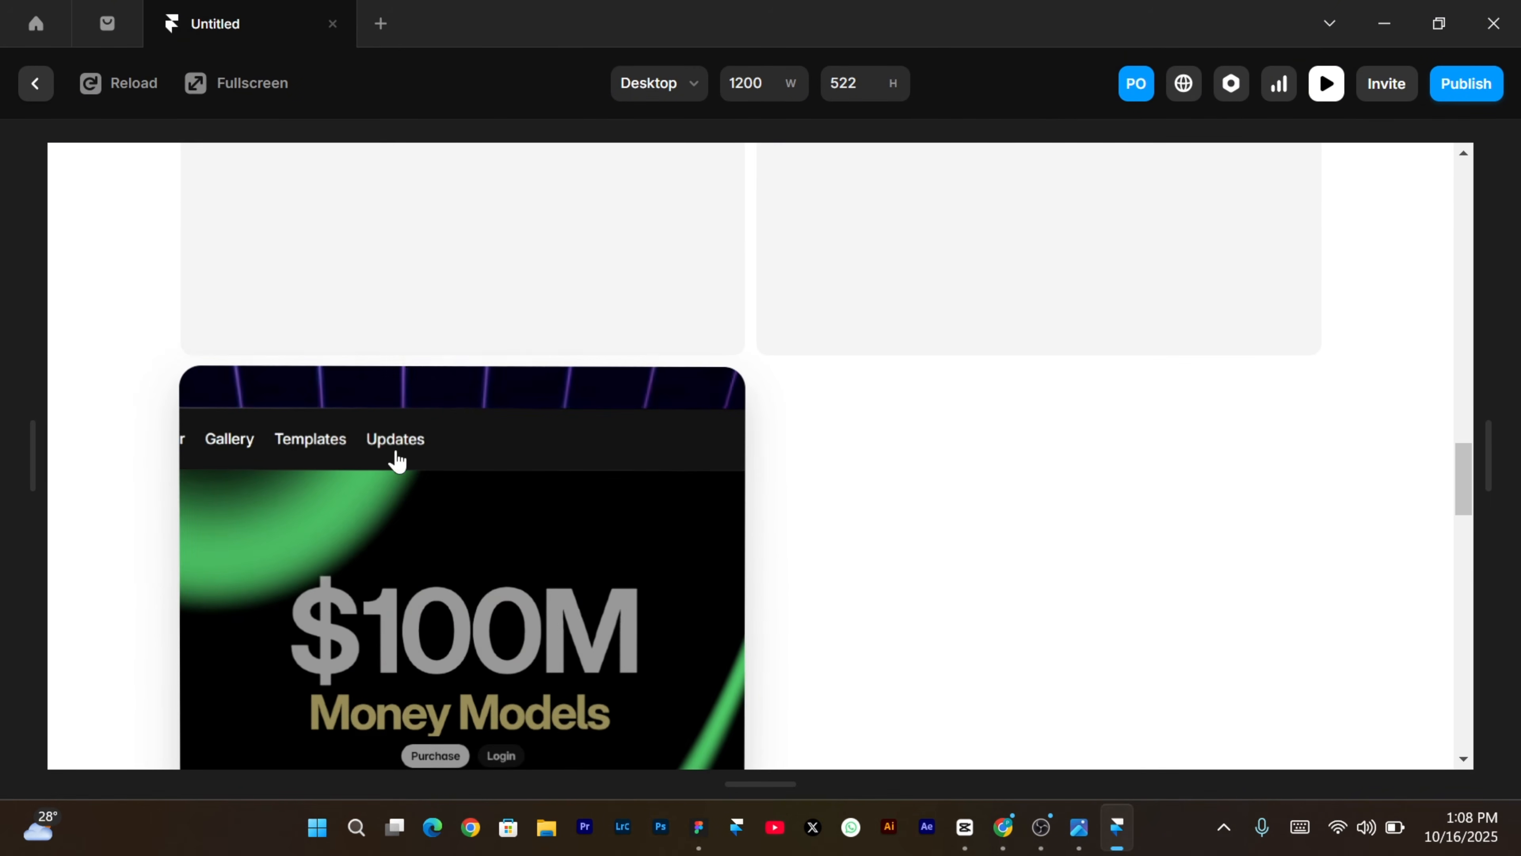
scroll(628, 602, down, 4)
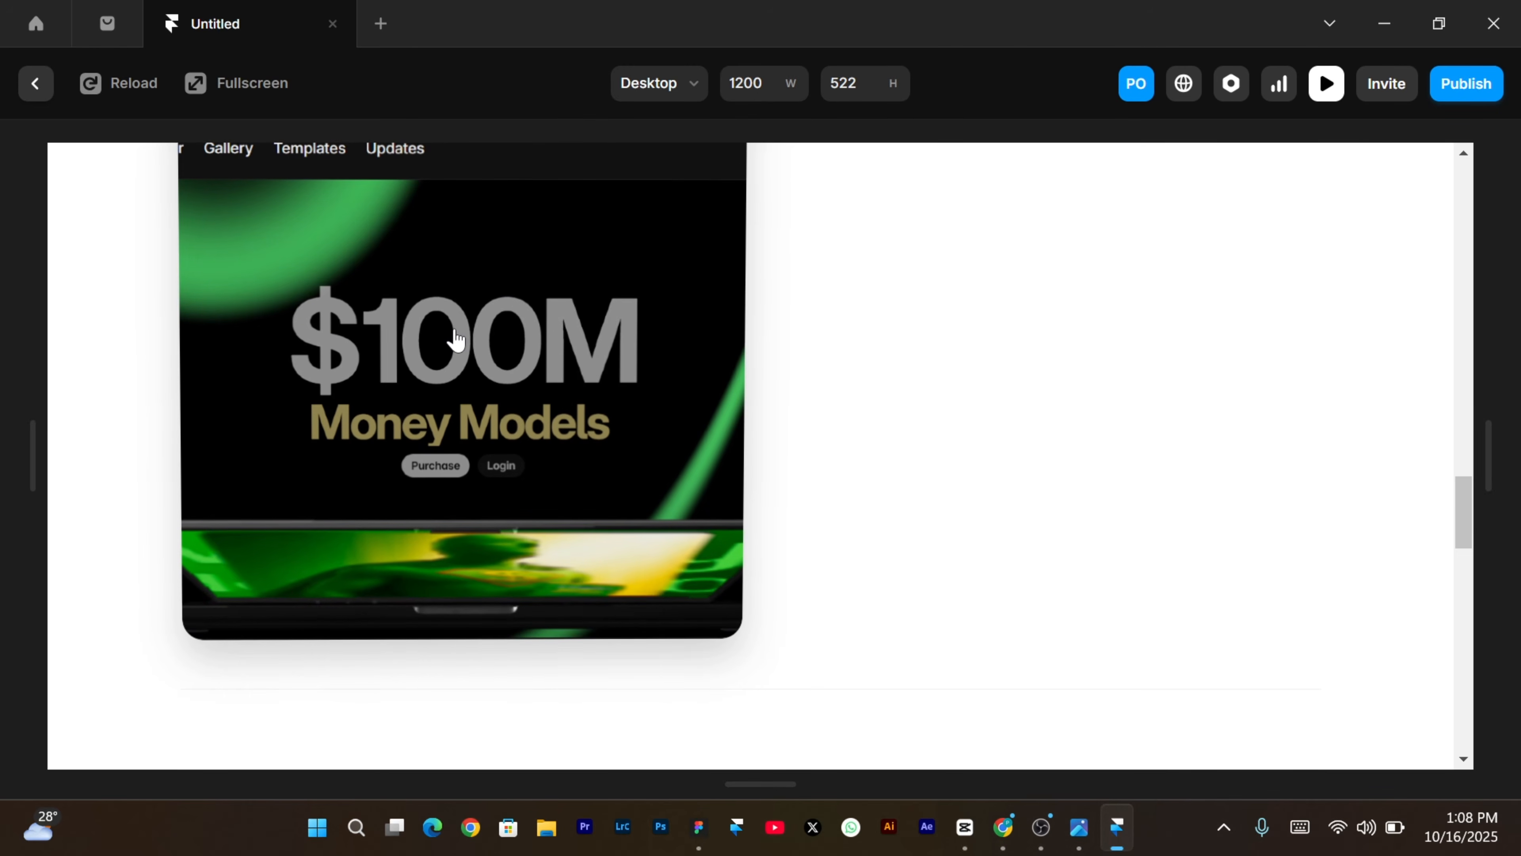
scroll(454, 340, up, 2)
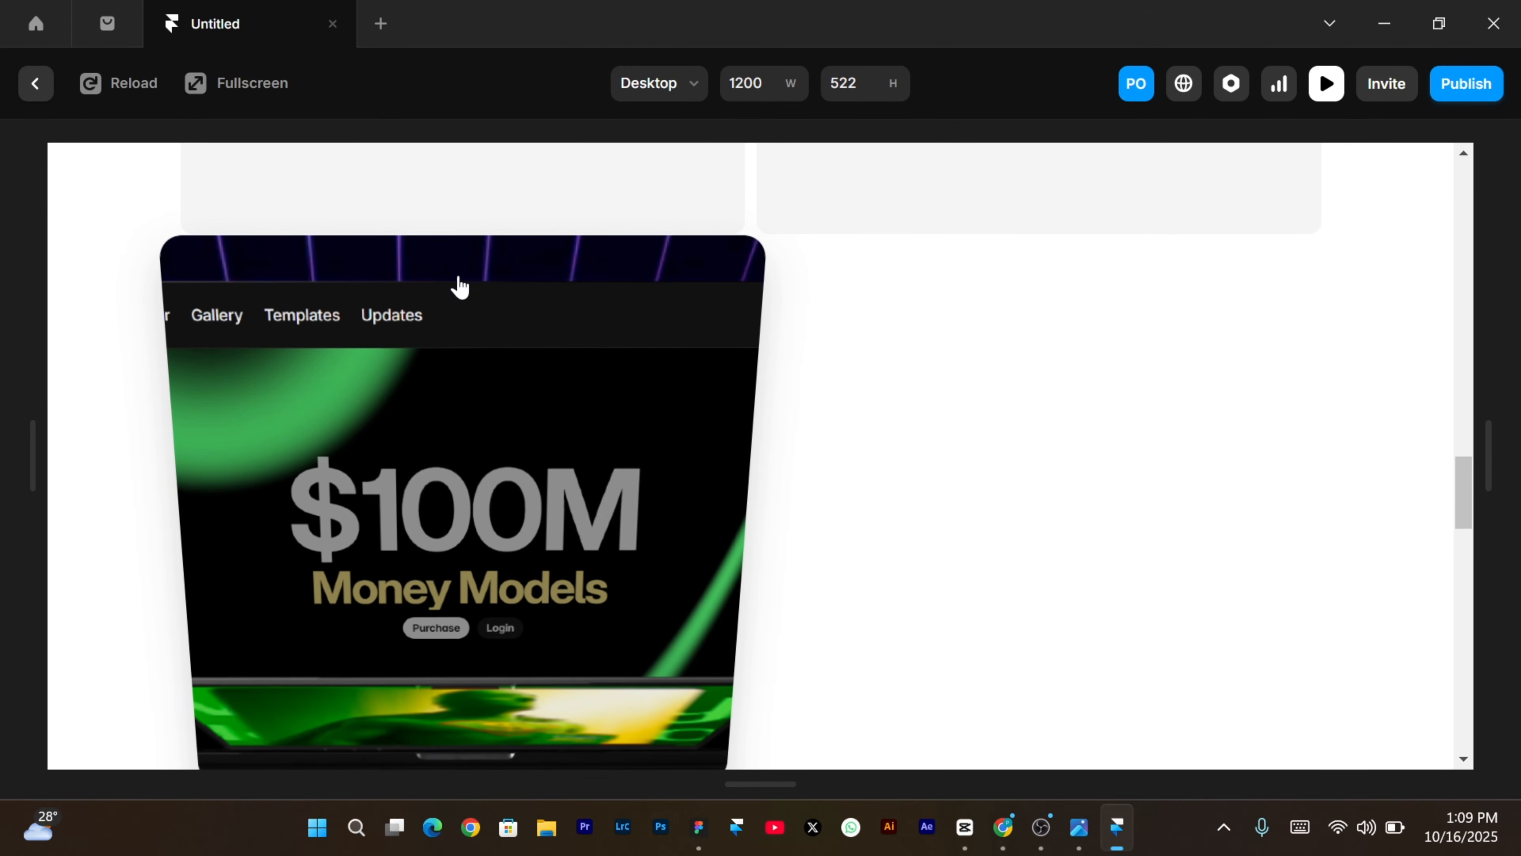
scroll(462, 296, down, 6)
scroll(462, 295, up, 6)
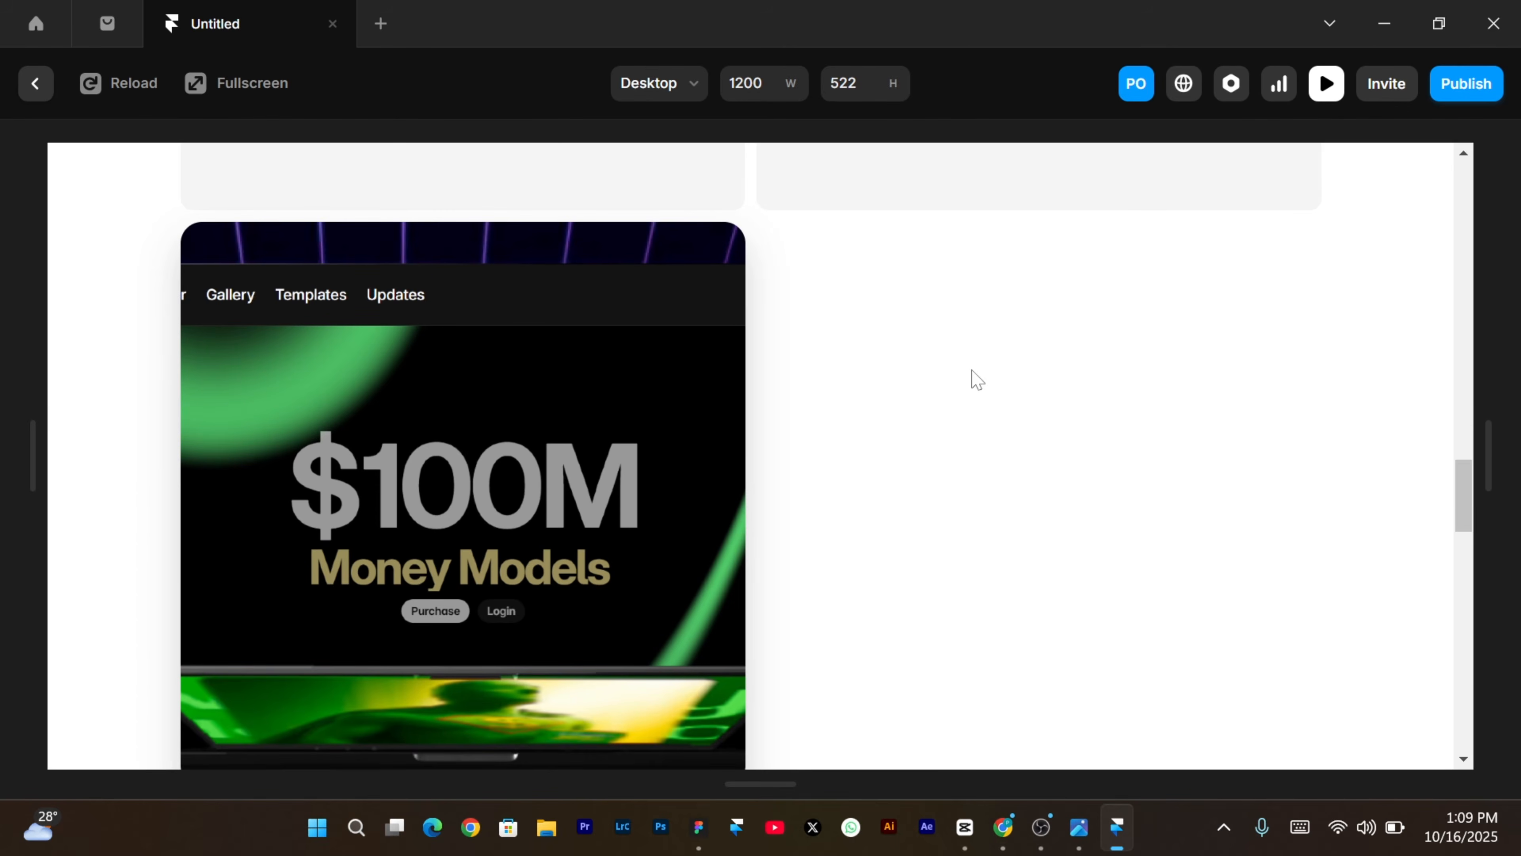
Copy the progress-bar example's prompt from the Workshop site in Chrome, then return to Framer.
click(1003, 827)
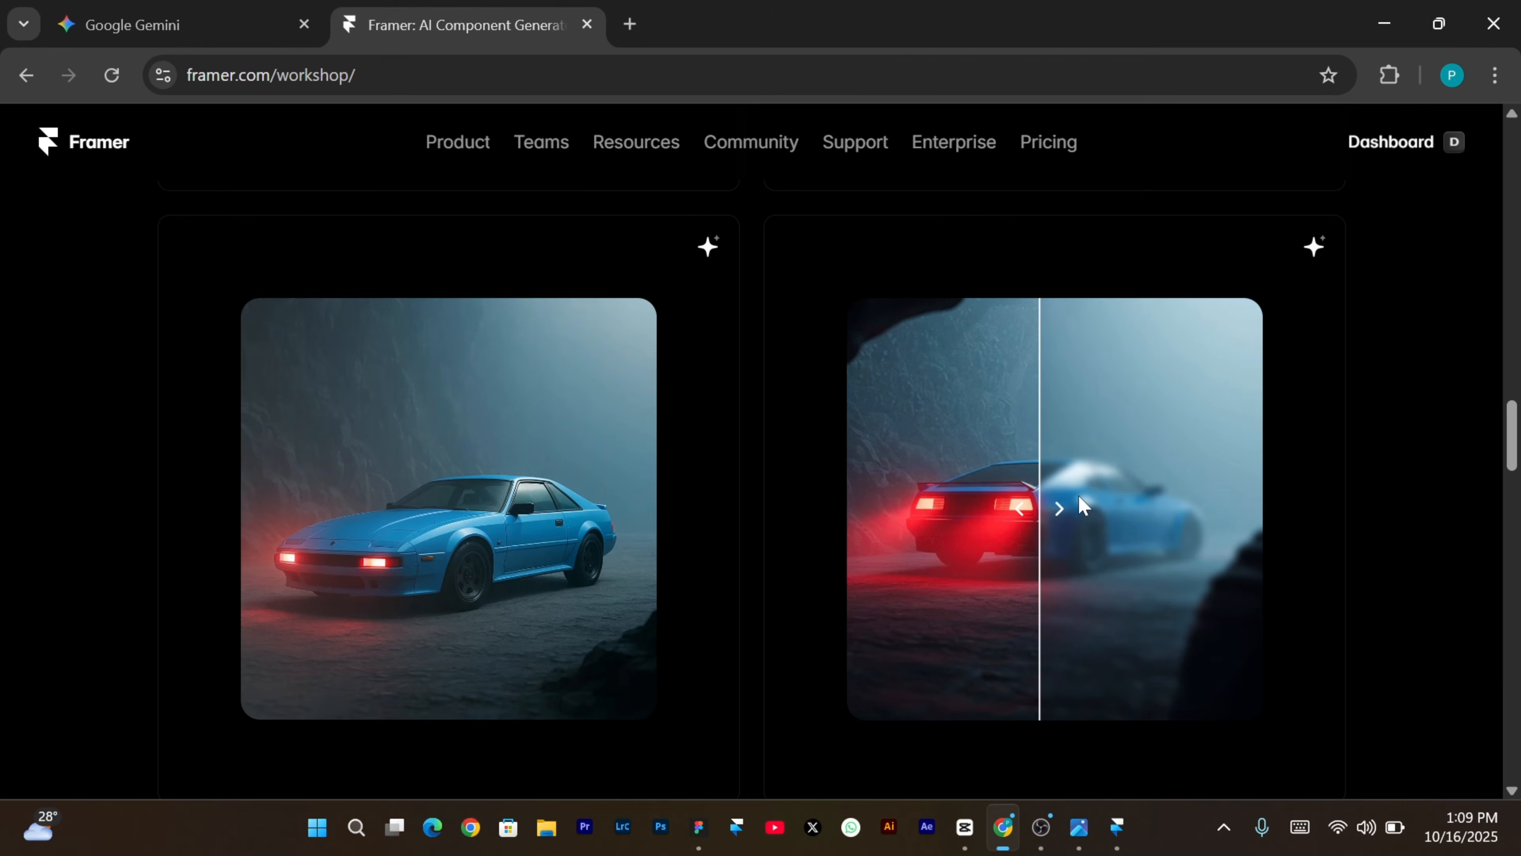
scroll(1082, 505, up, 10)
scroll(1083, 505, down, 5)
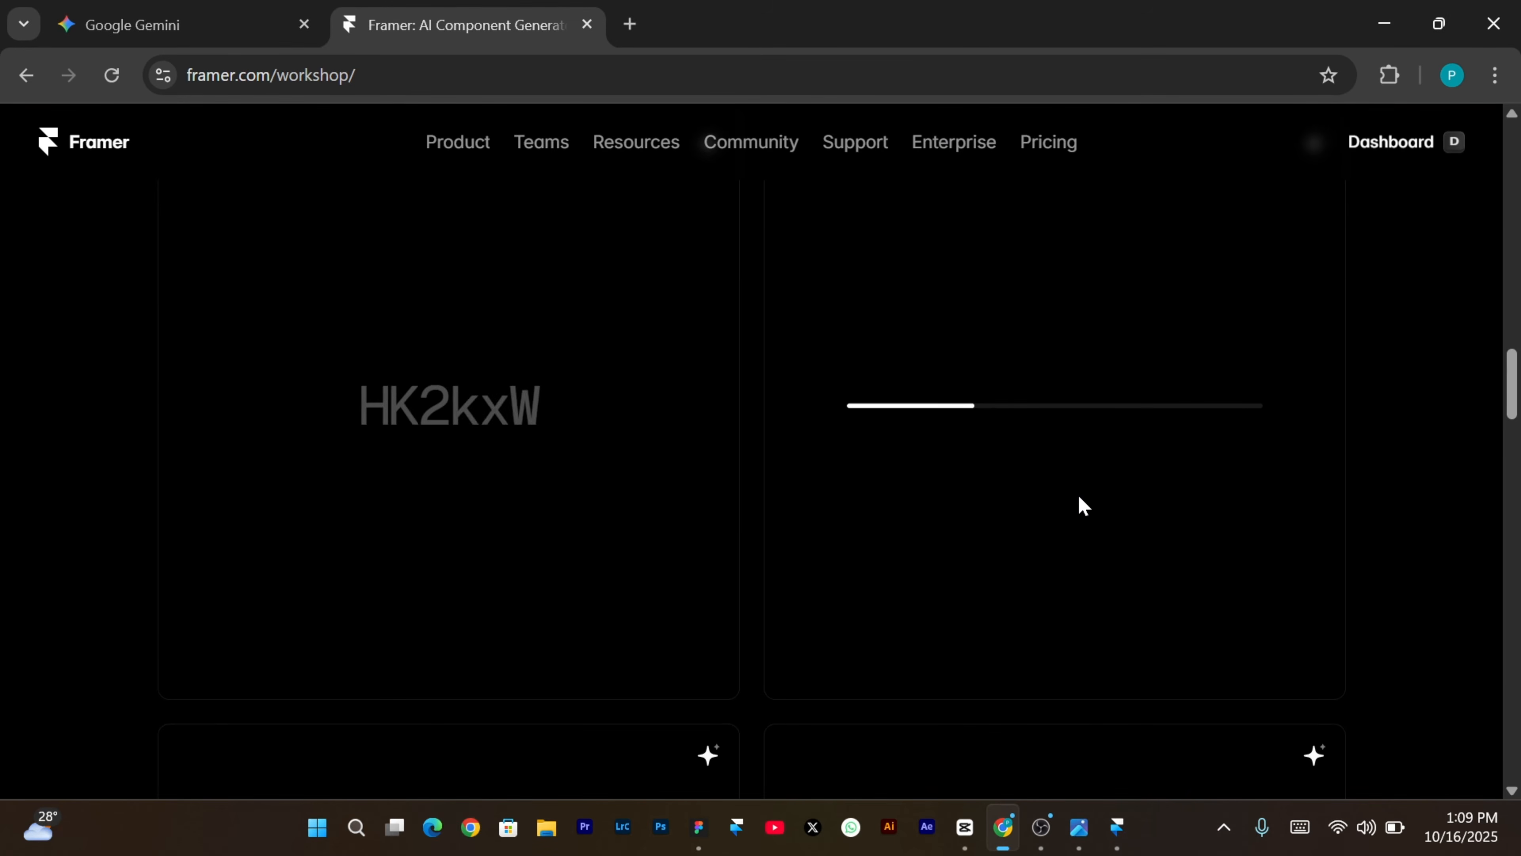
scroll(1281, 395, down, 6)
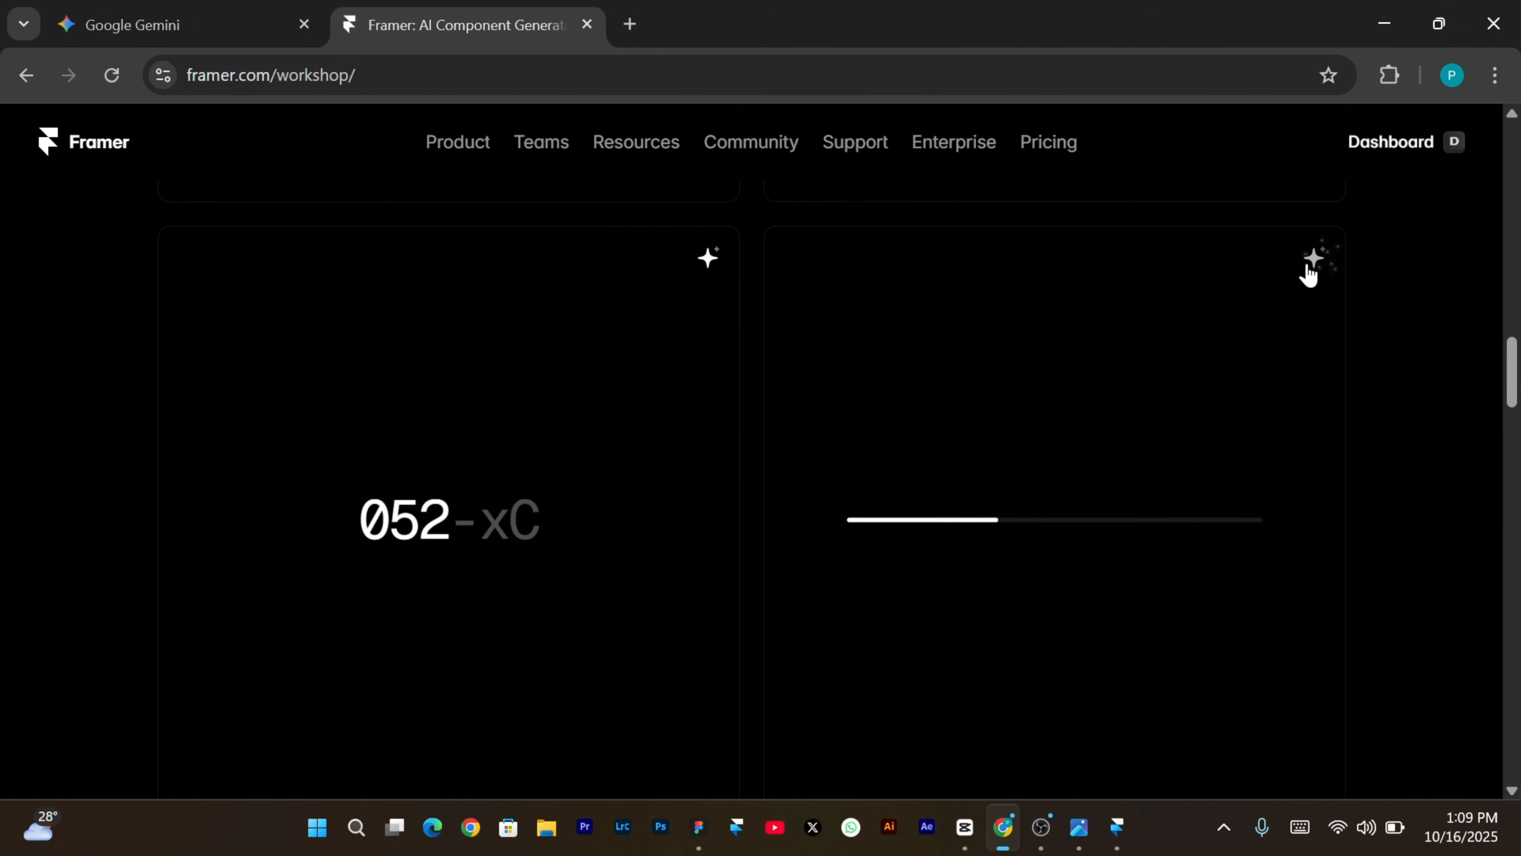
click(1309, 272)
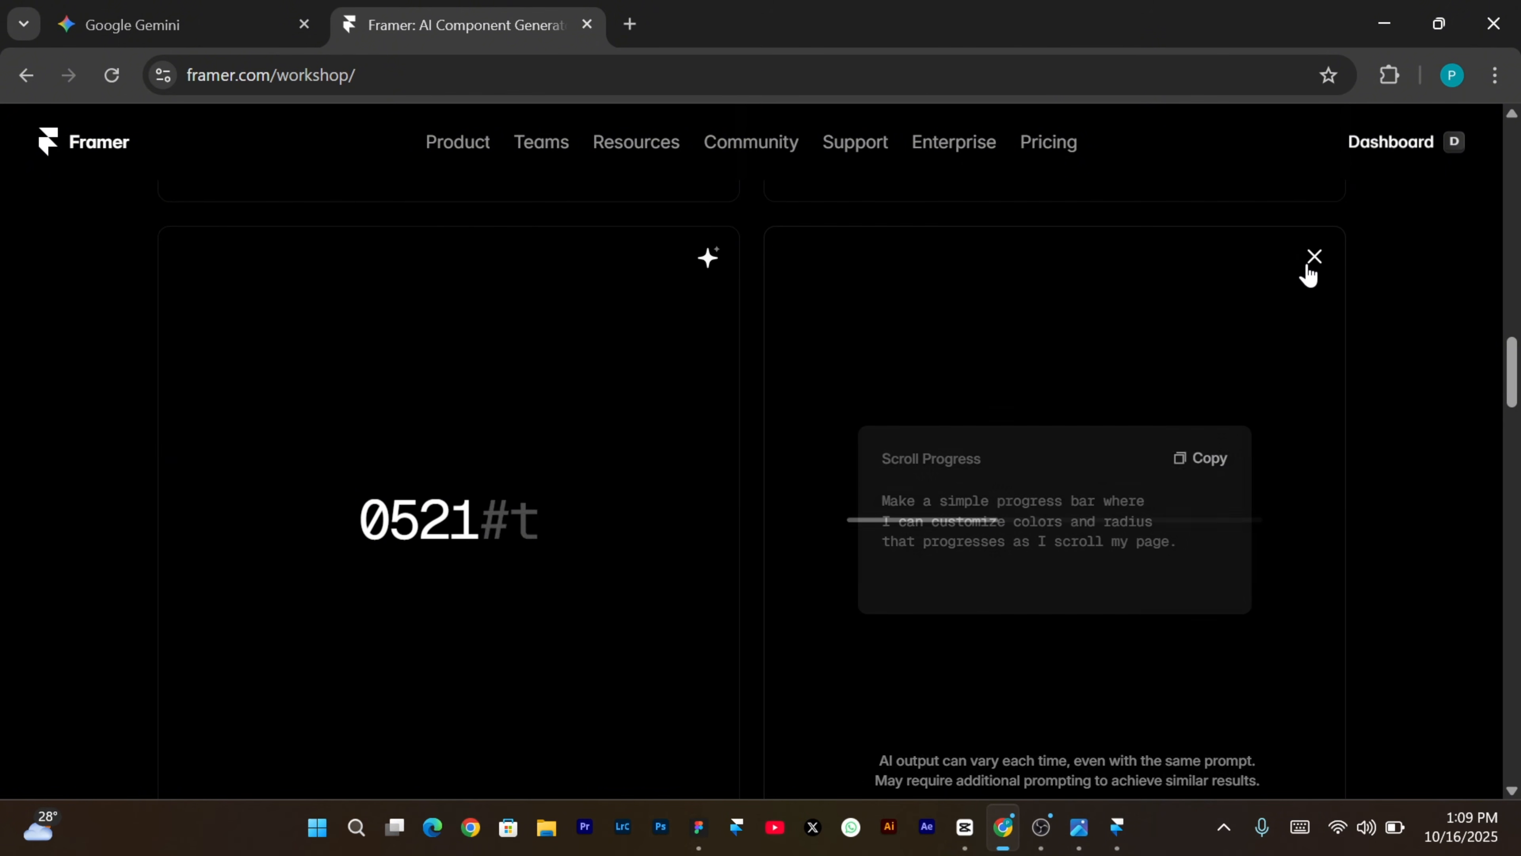
click(1211, 461)
key(alt+Tab)
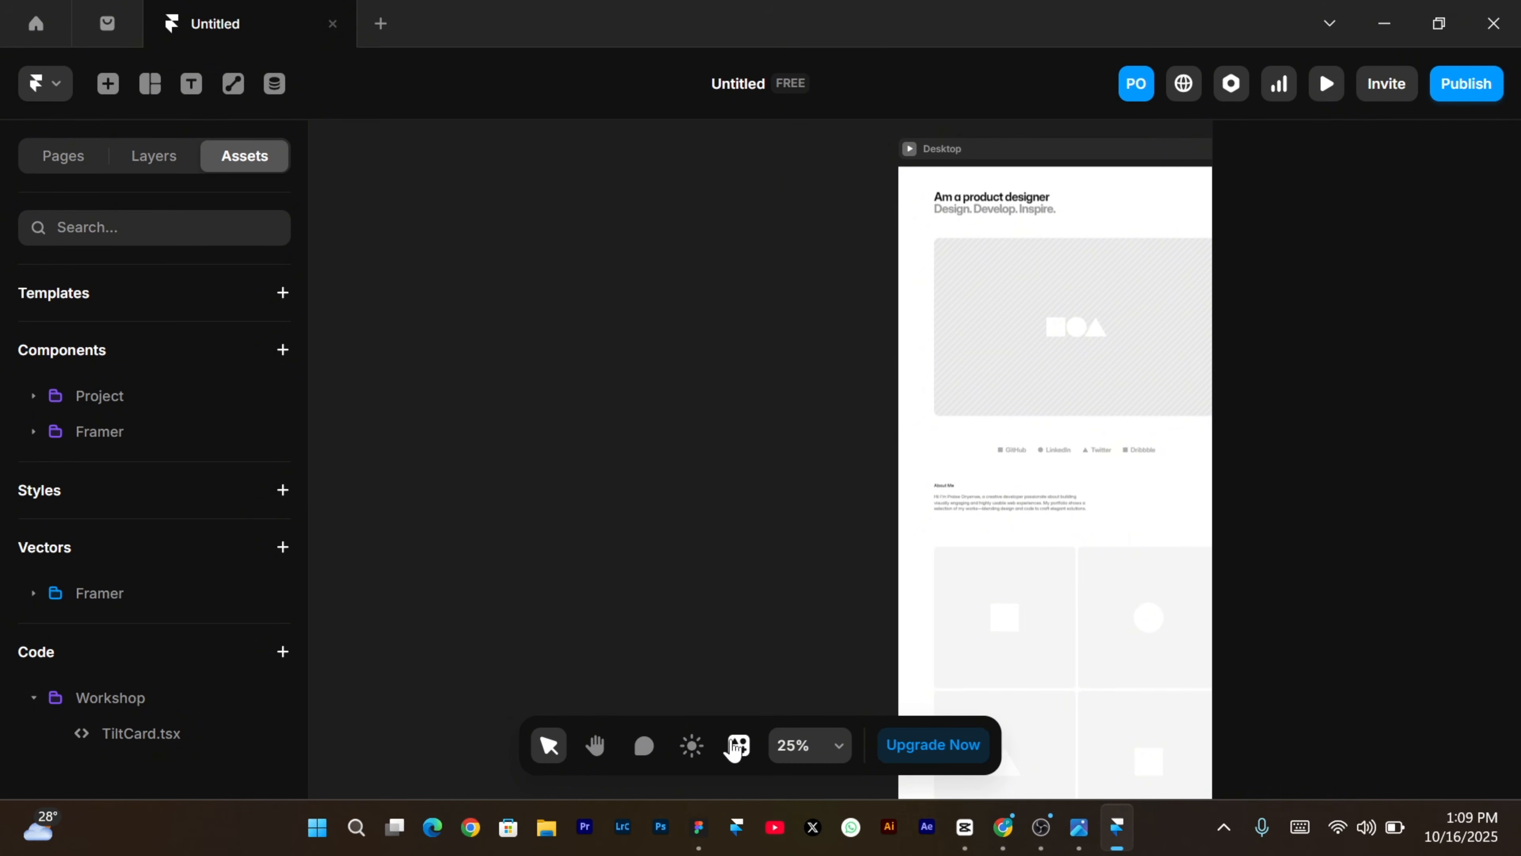
Paste the progress bar prompt into Workshop to generate ScrollProgressBar.tsx and open its code.
click(738, 744)
click(783, 396)
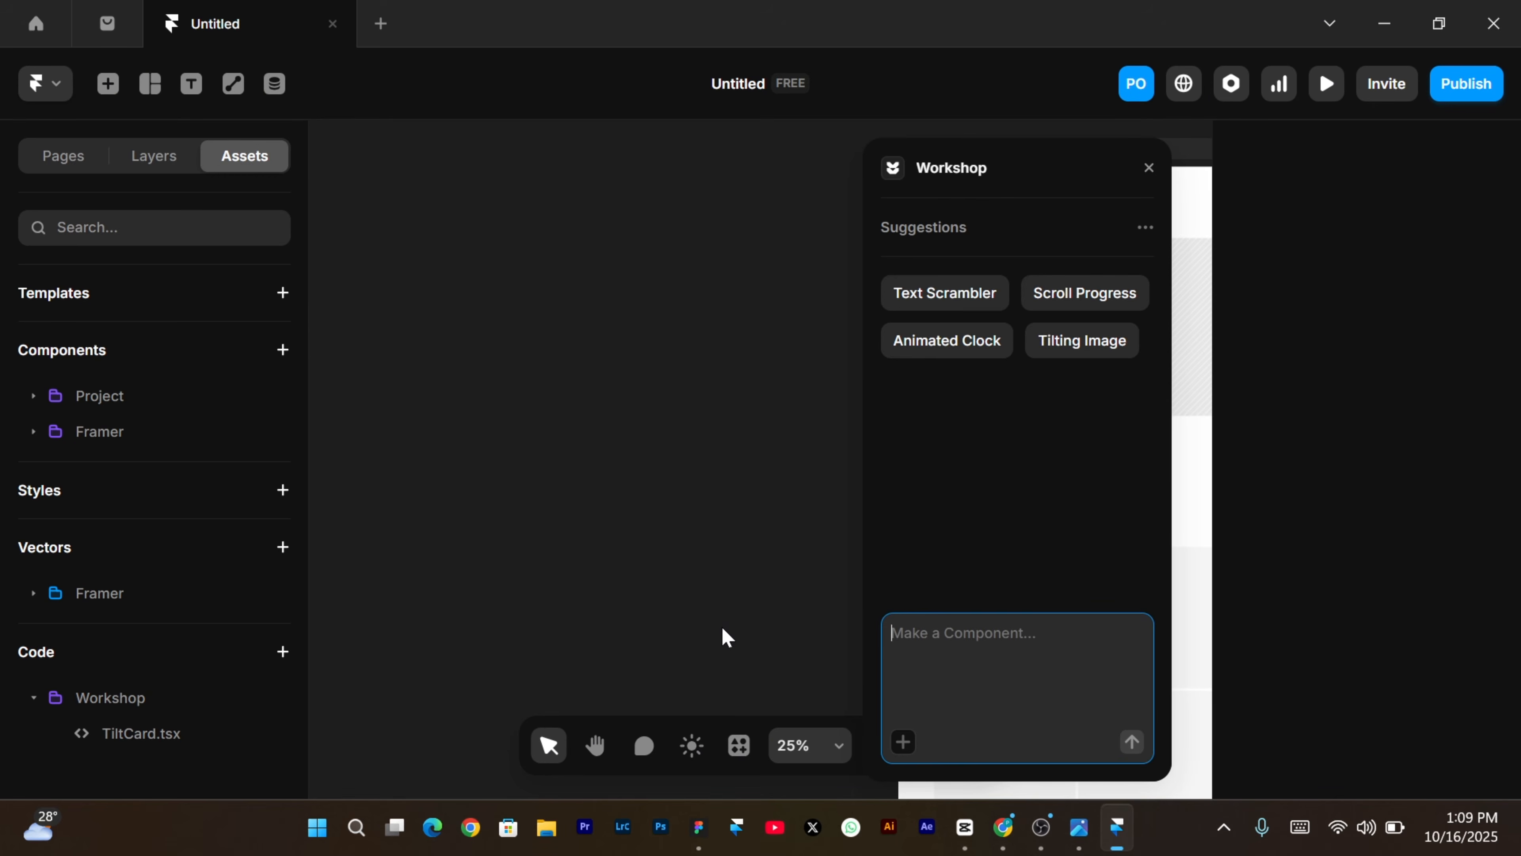
key(ctrl+v)
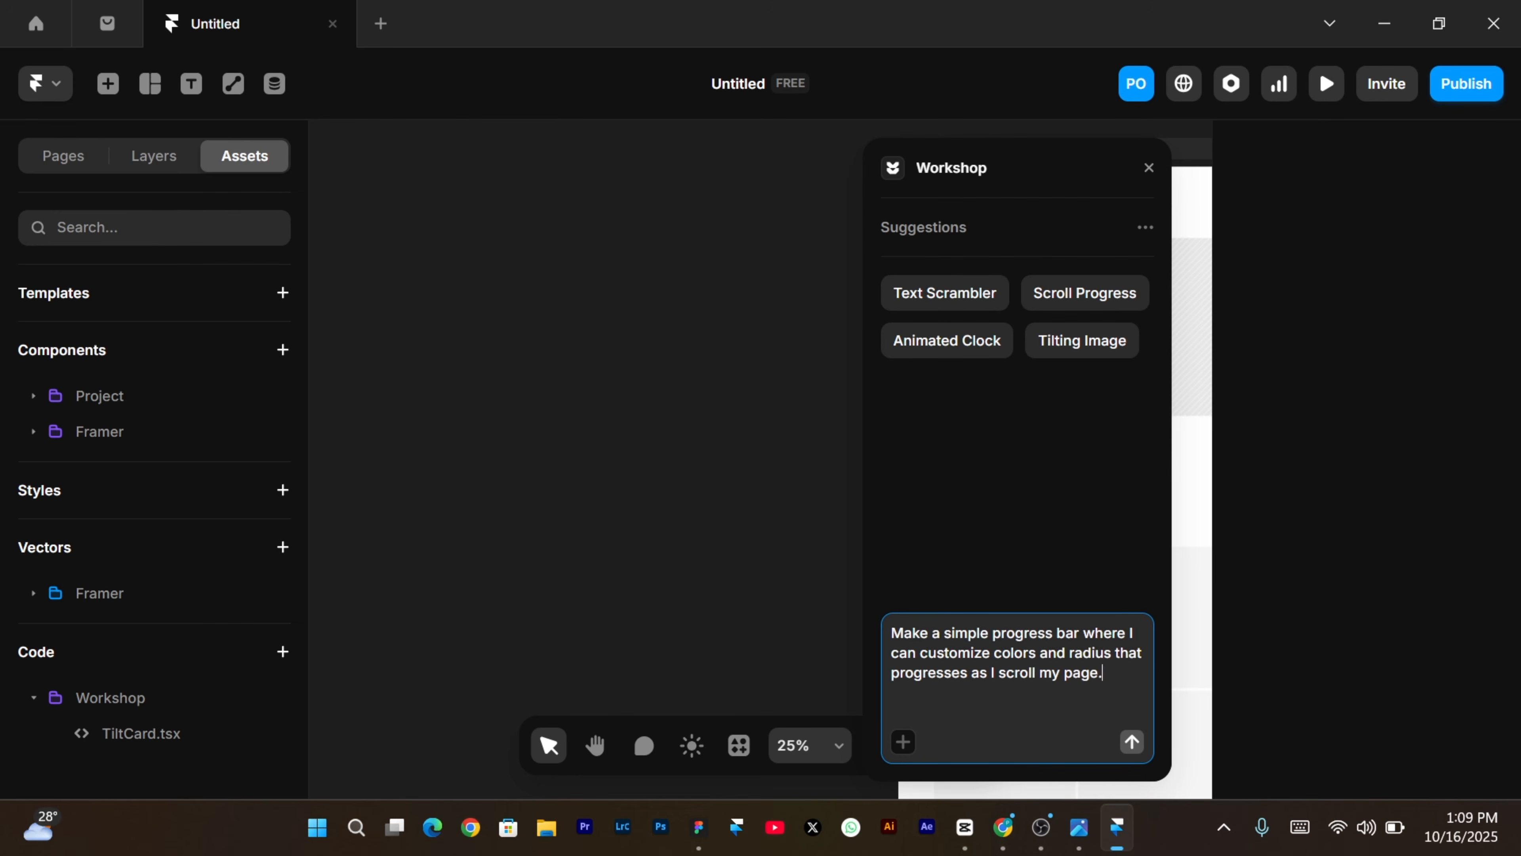
key(Return)
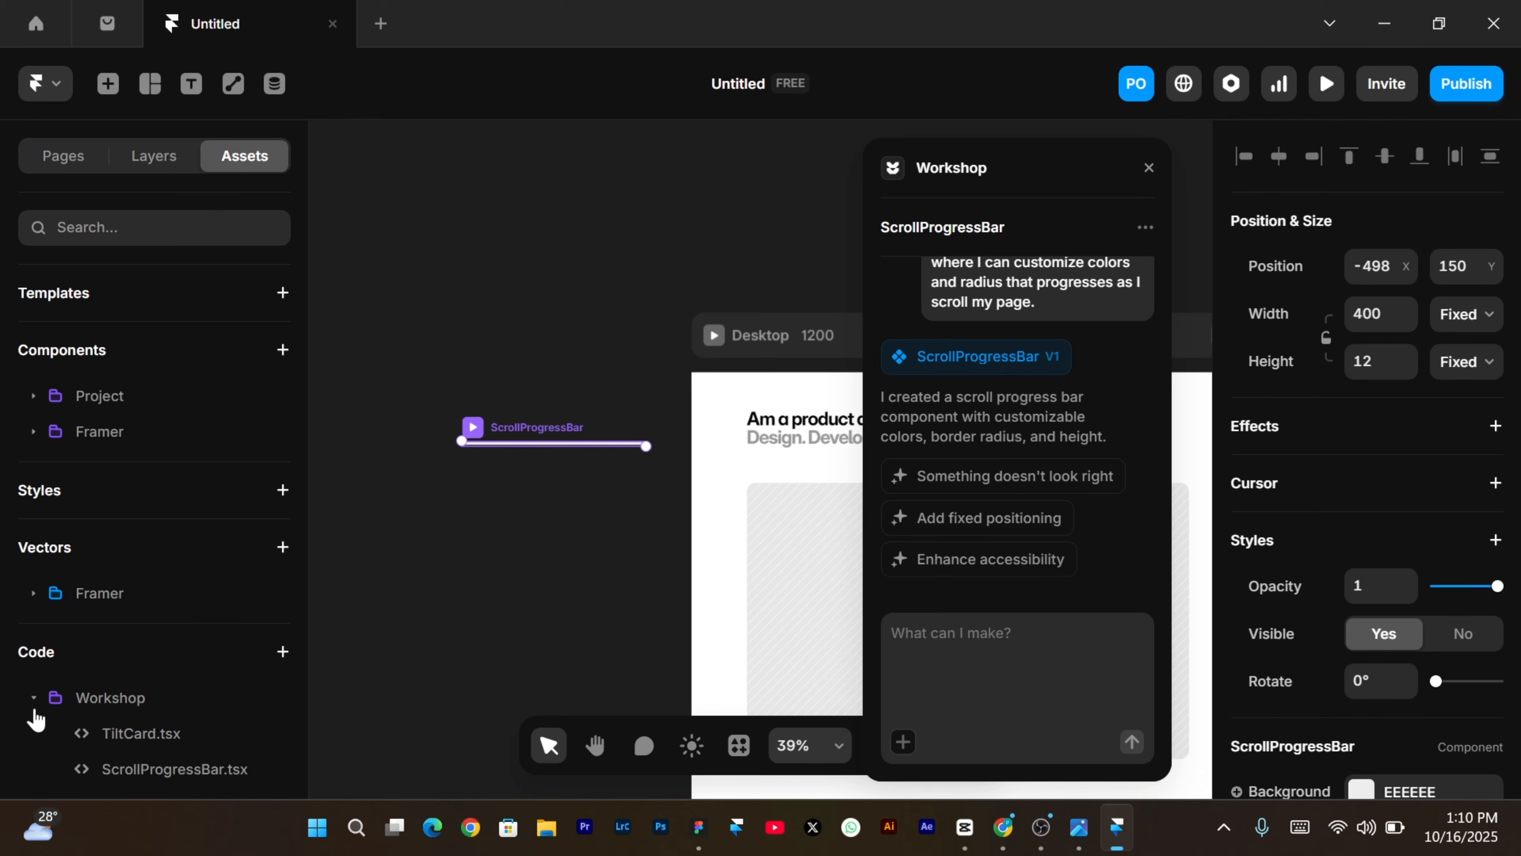
click(147, 770)
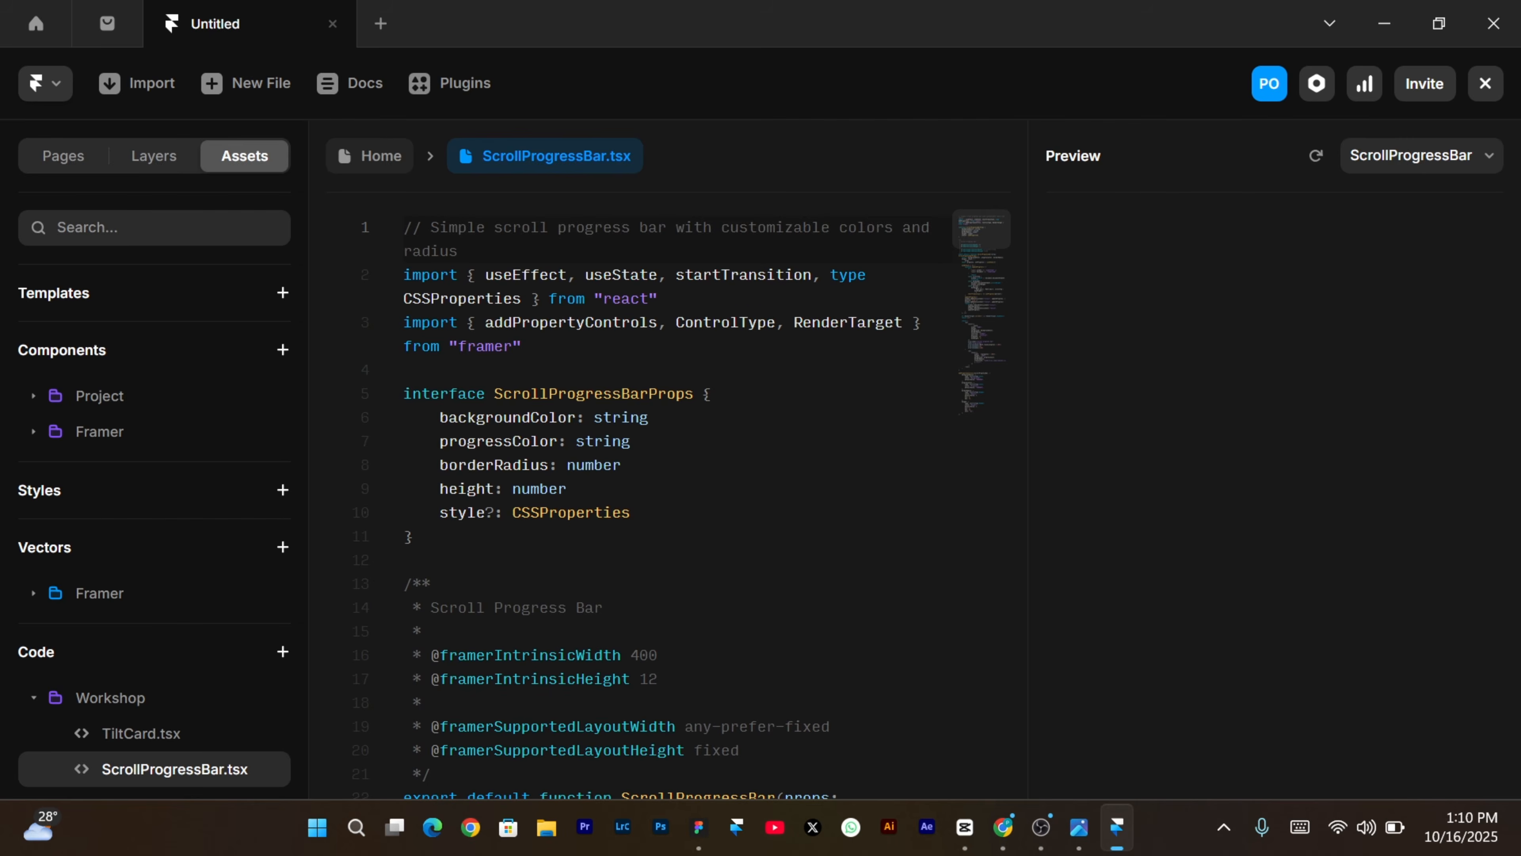
Scroll through ScrollProgressBar.tsx: Background #EEEEEE, Progress #0099FF, Radius 8, Height 8.
scroll(645, 497, down, 8)
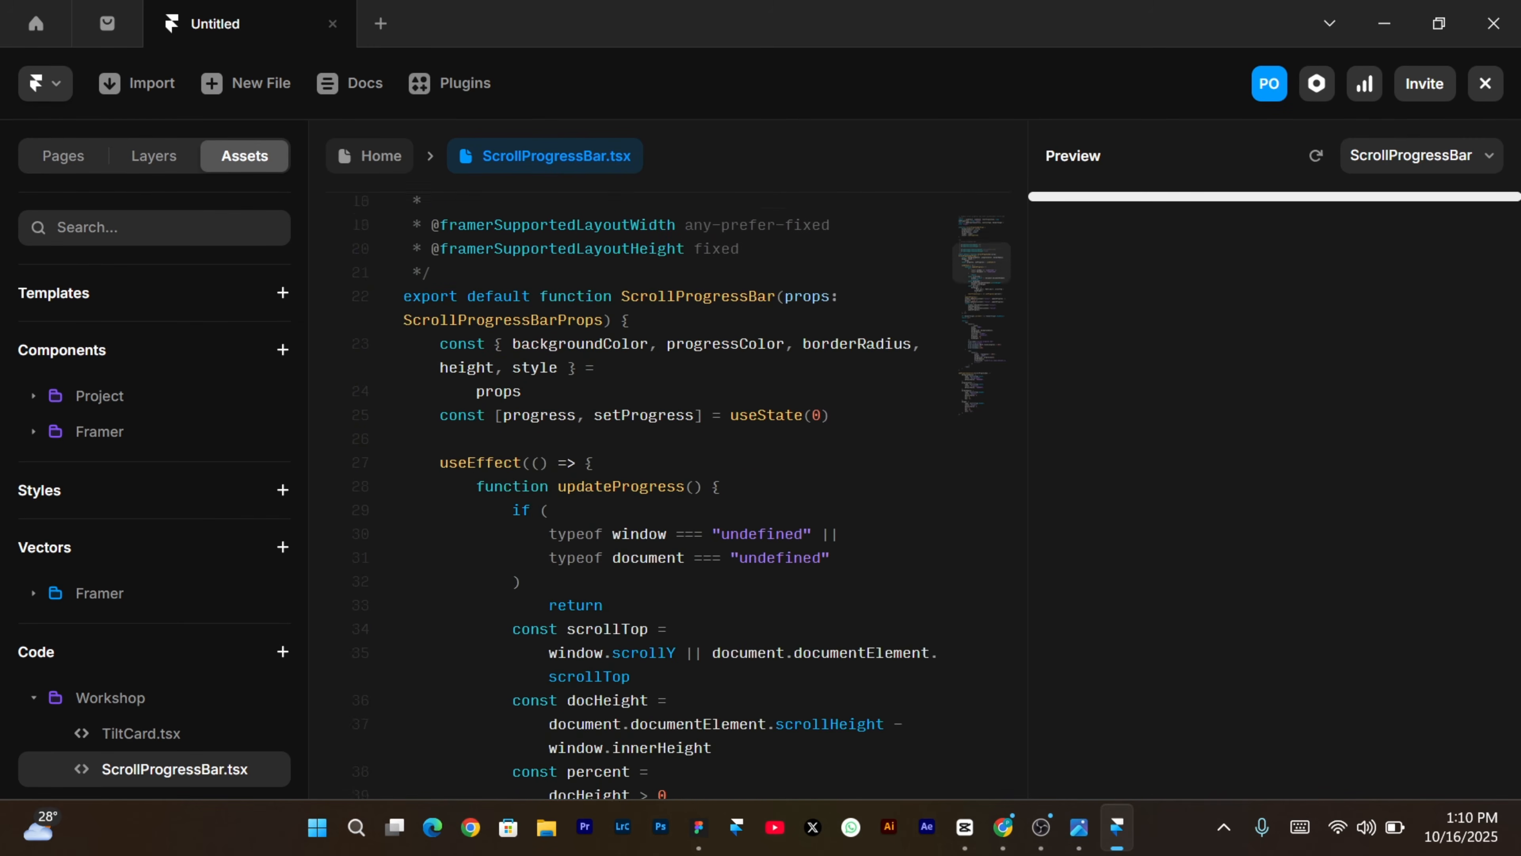
scroll(645, 497, down, 20)
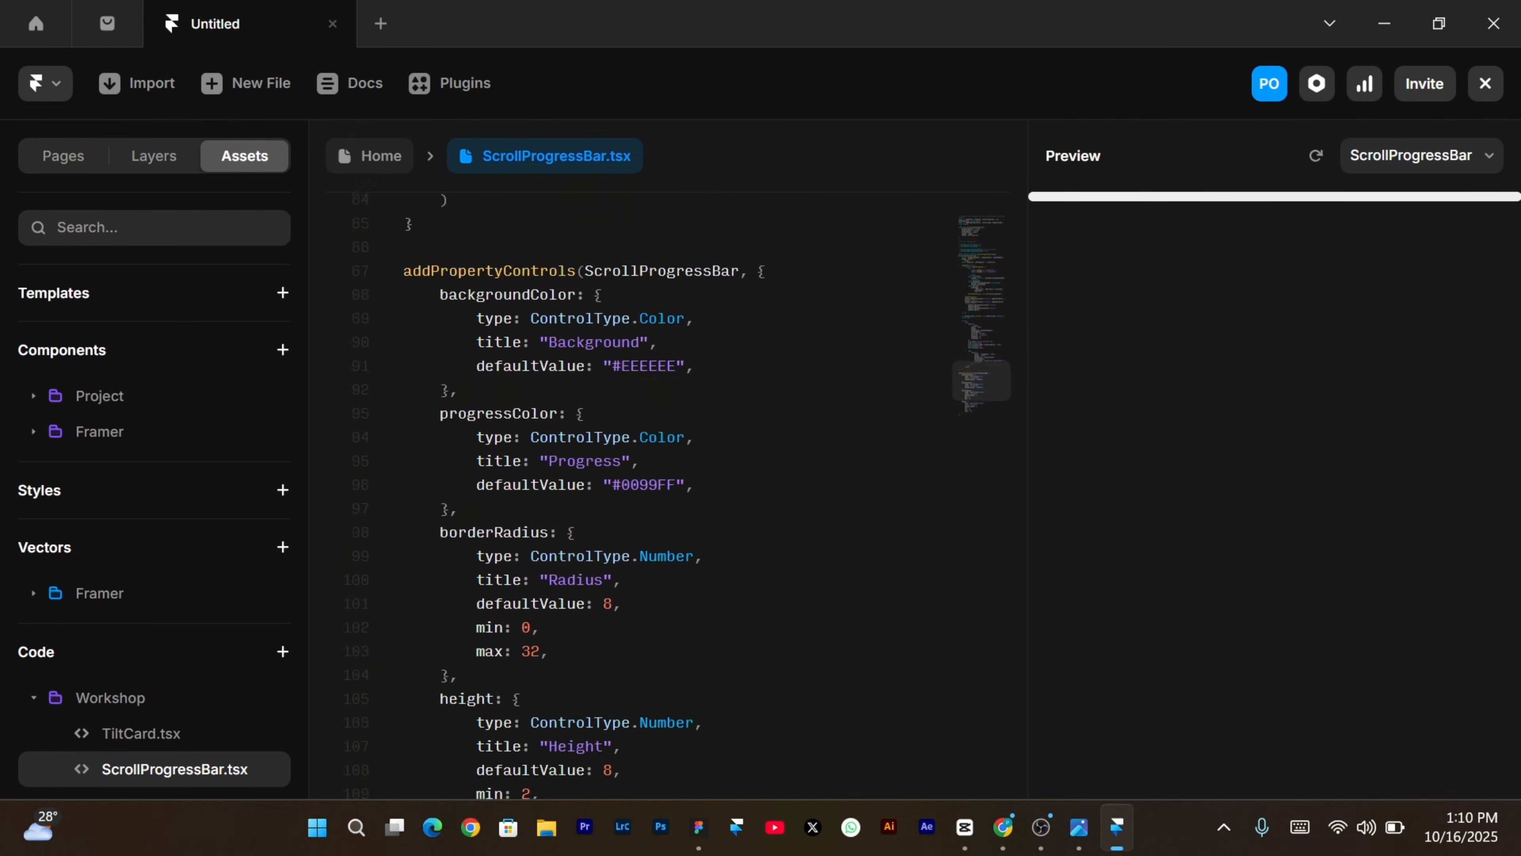
scroll(645, 497, up, 12)
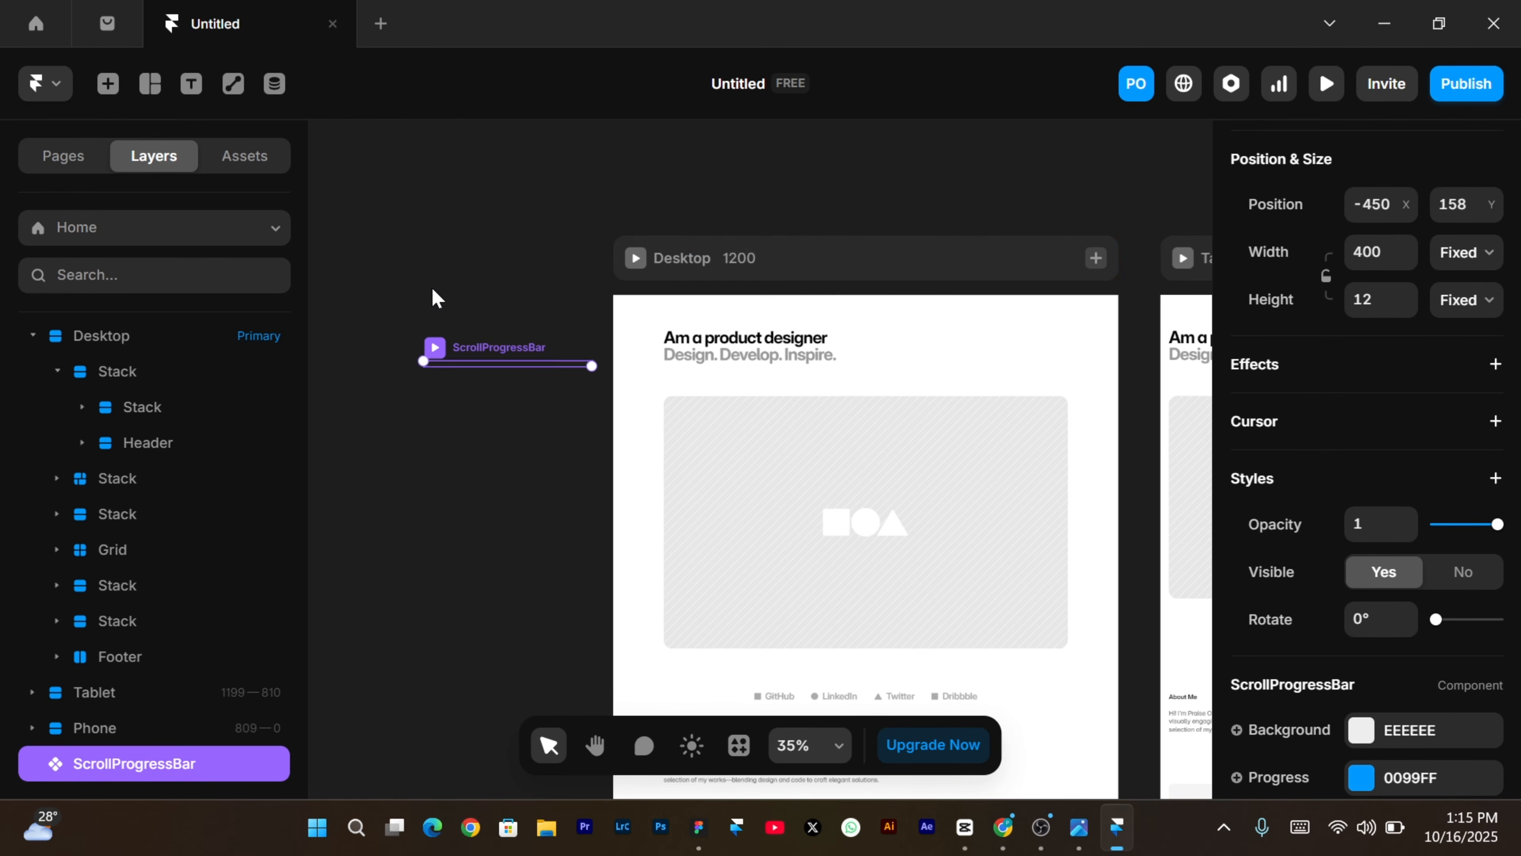
Move the 400 × 12 ScrollProgressBar into the Desktop frame as its topmost layer.
key(Delete)
click(855, 257)
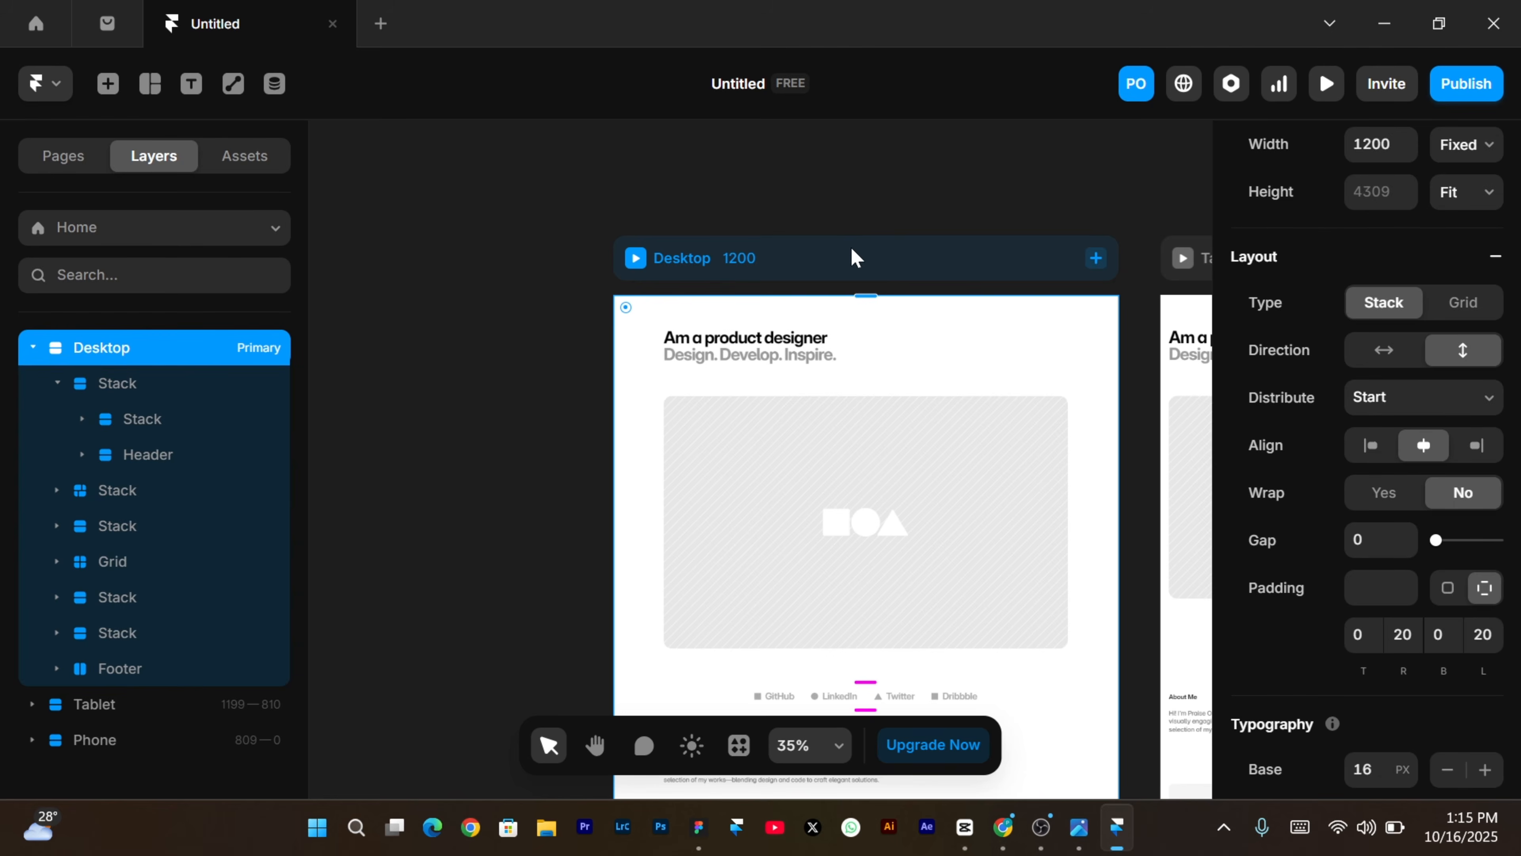
key(ctrl+z)
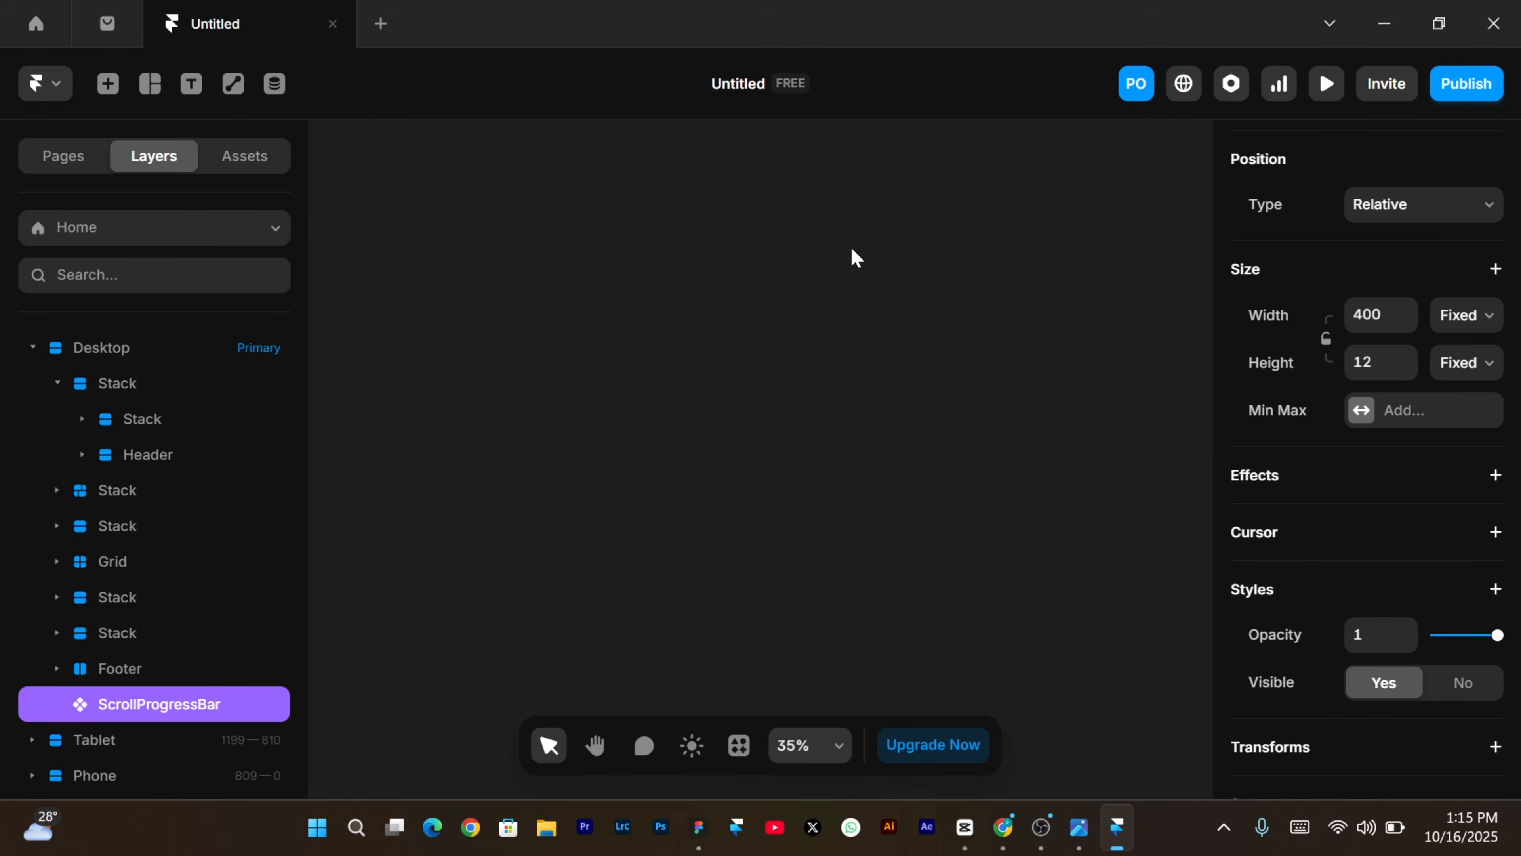
scroll(856, 257, up, 3)
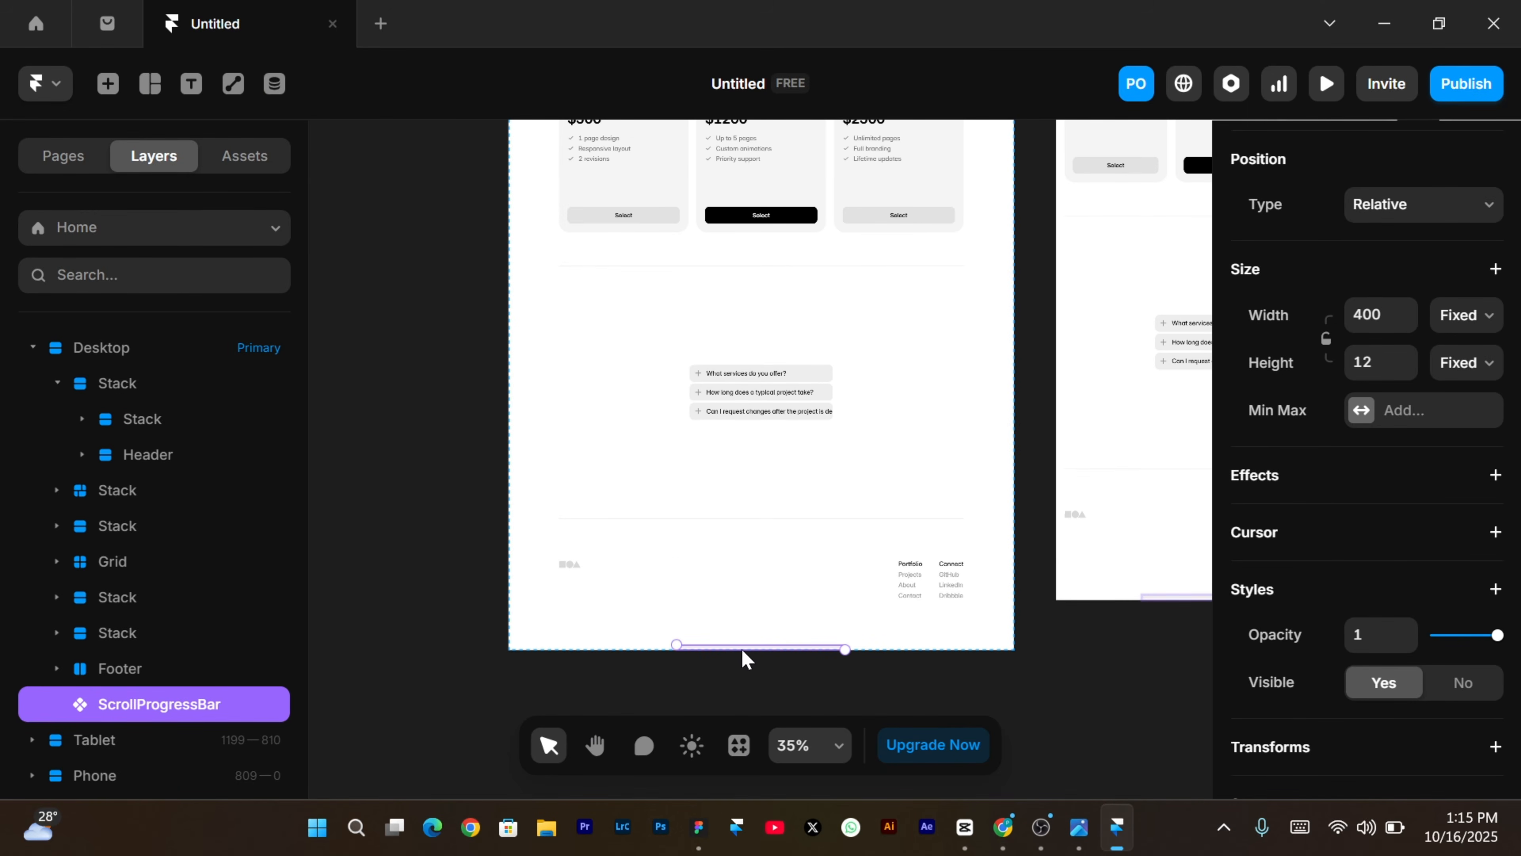
key(Up)
key(Up)
key(Up)
key(Up)
key(Up)
key(Up)
key(Up)
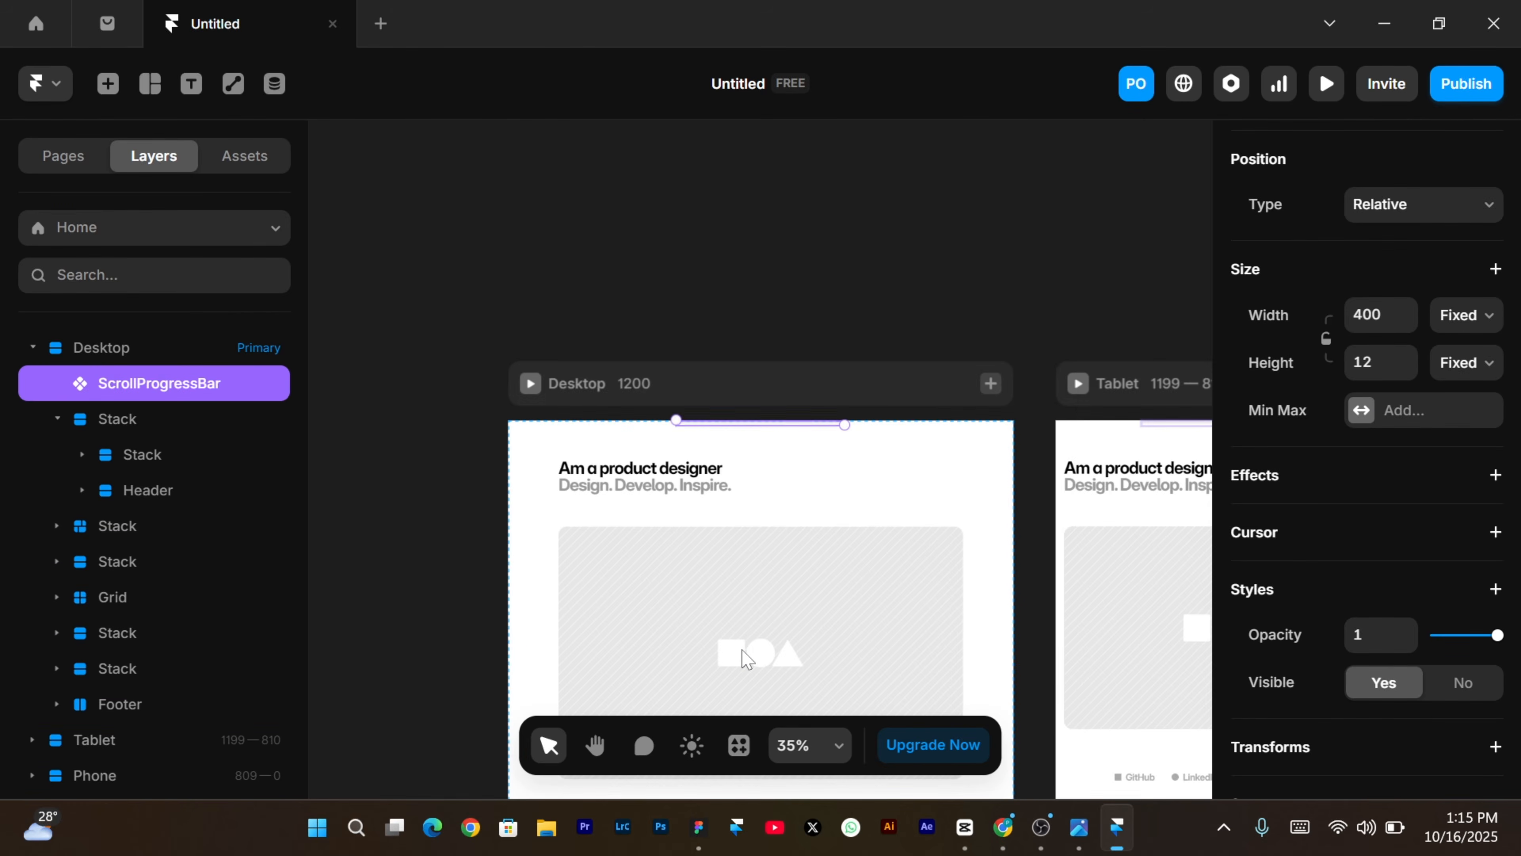
scroll(744, 658, down, 3)
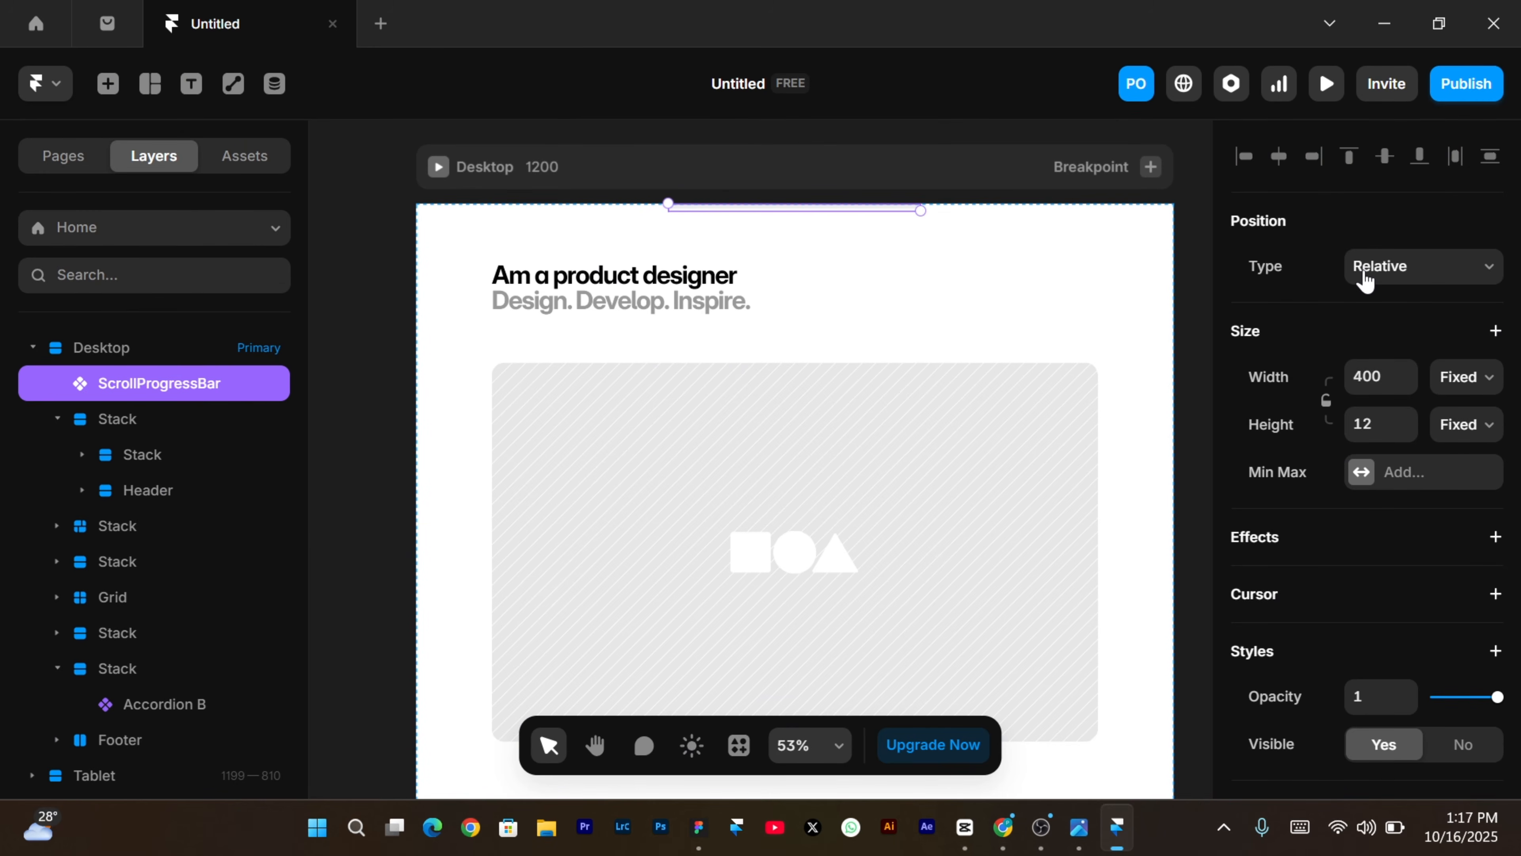
Make the ScrollProgressBar fixed and pin it to the bottom edge with a 0 offset.
click(1366, 279)
click(1373, 361)
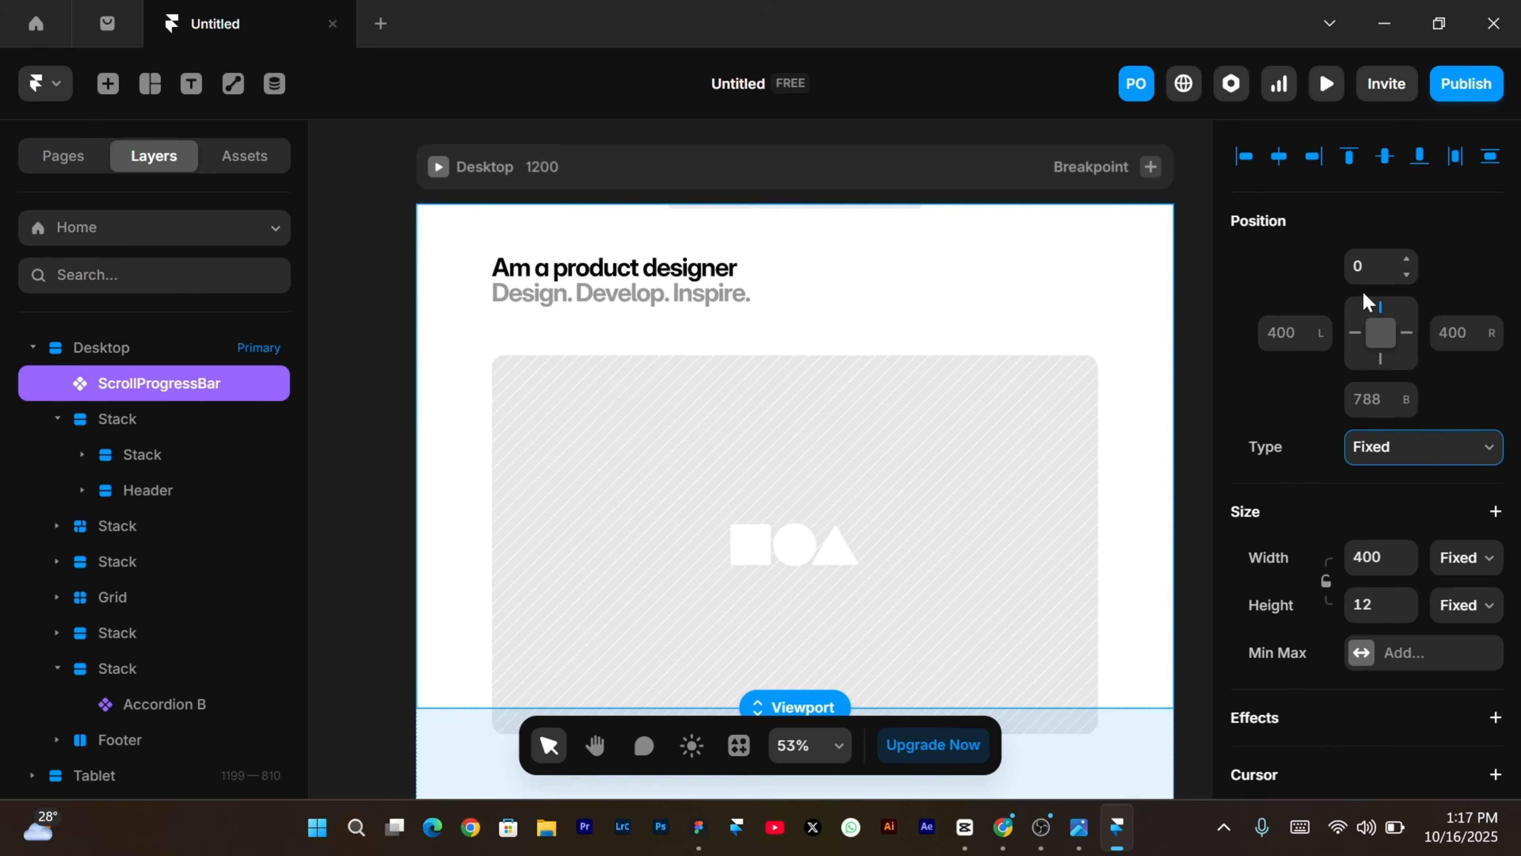
click(1371, 267)
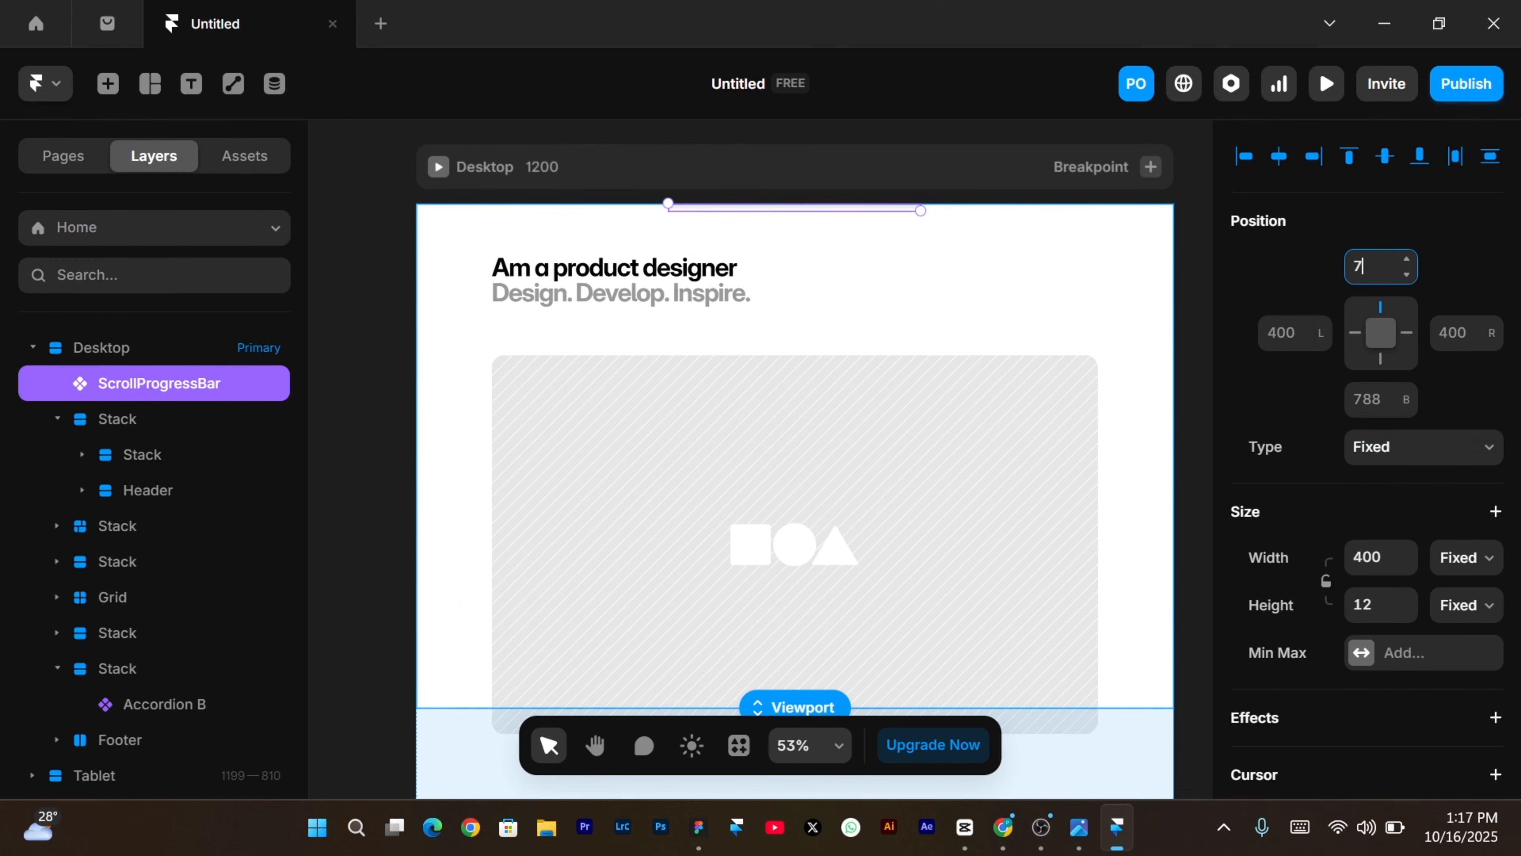
key(Return)
click(1382, 317)
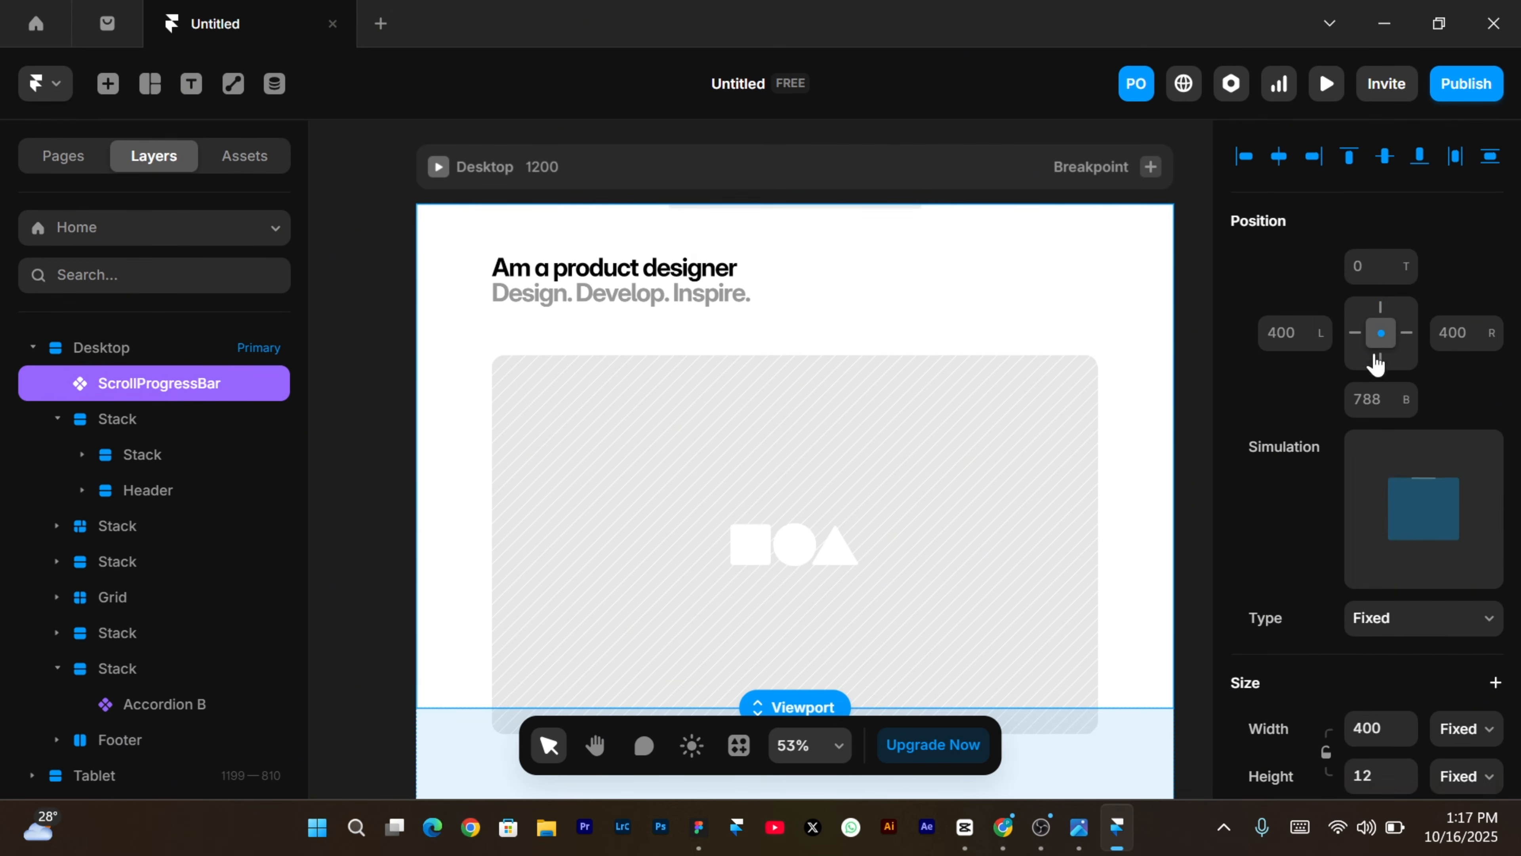
click(1381, 363)
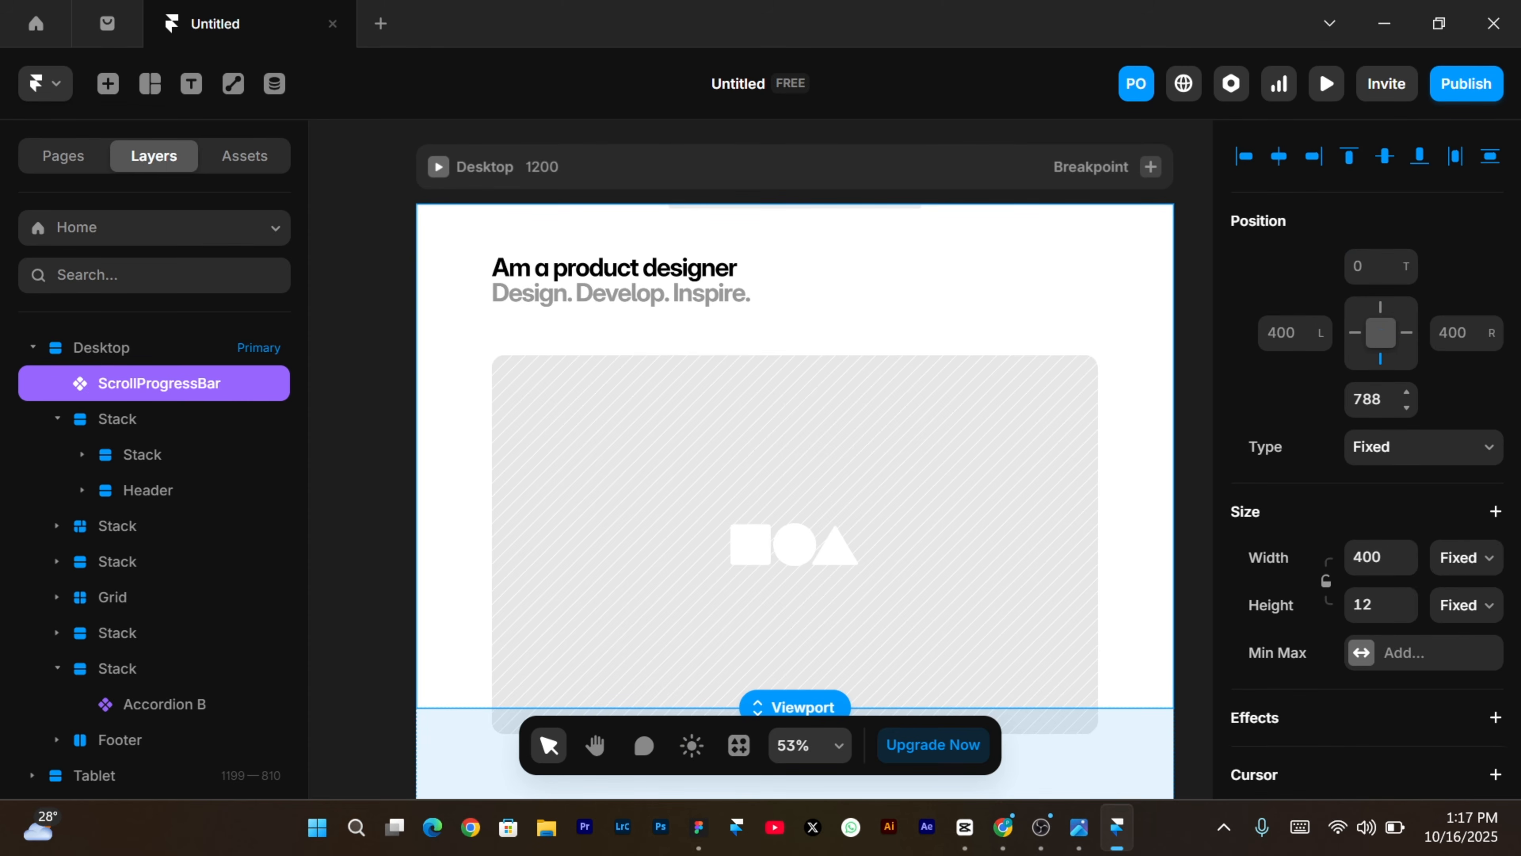
click(1370, 400)
text(0)
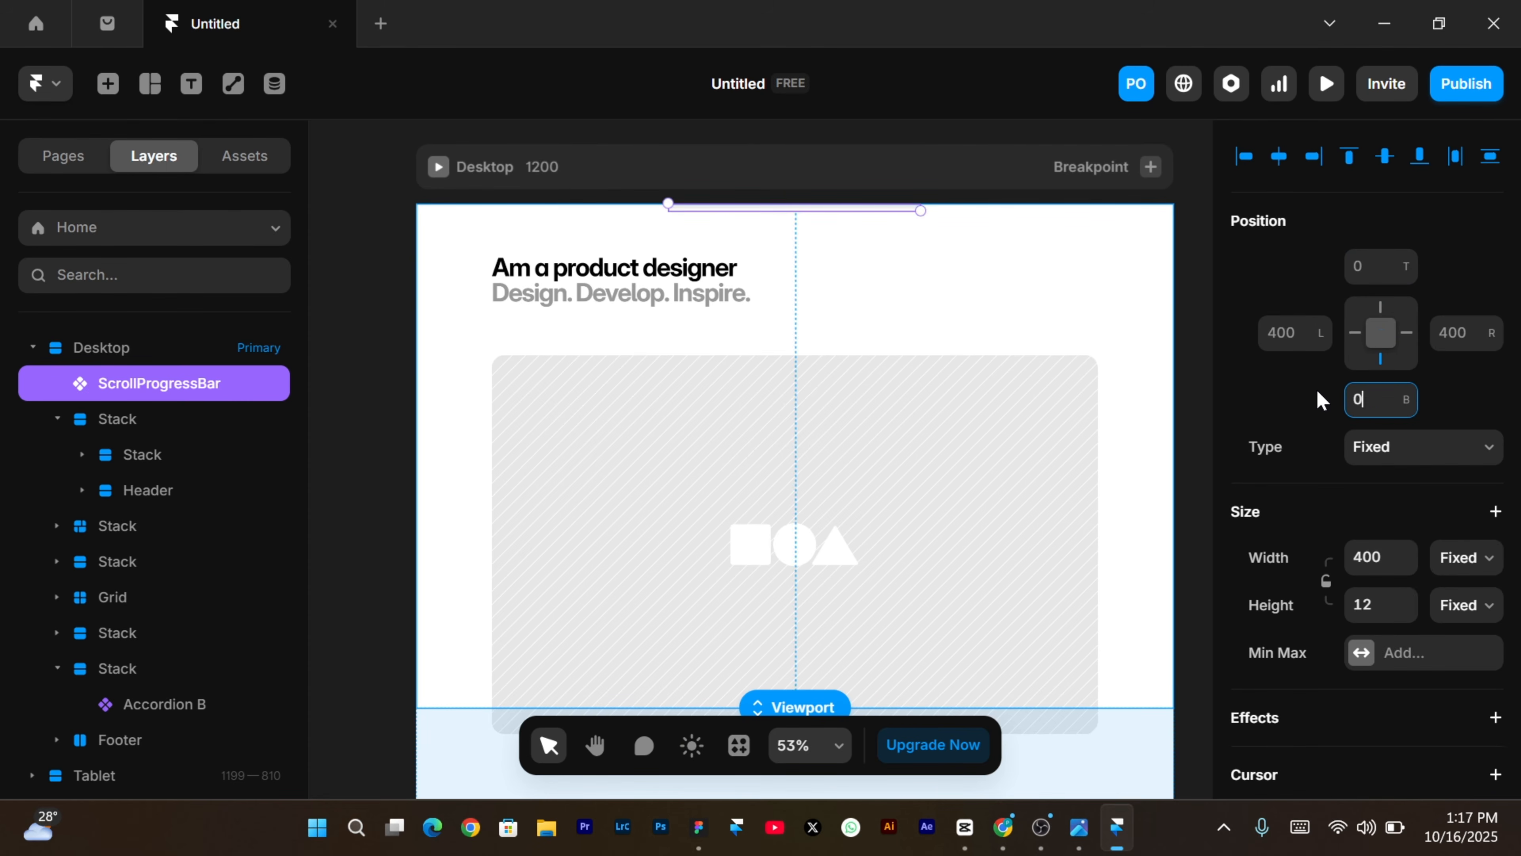
key(Return)
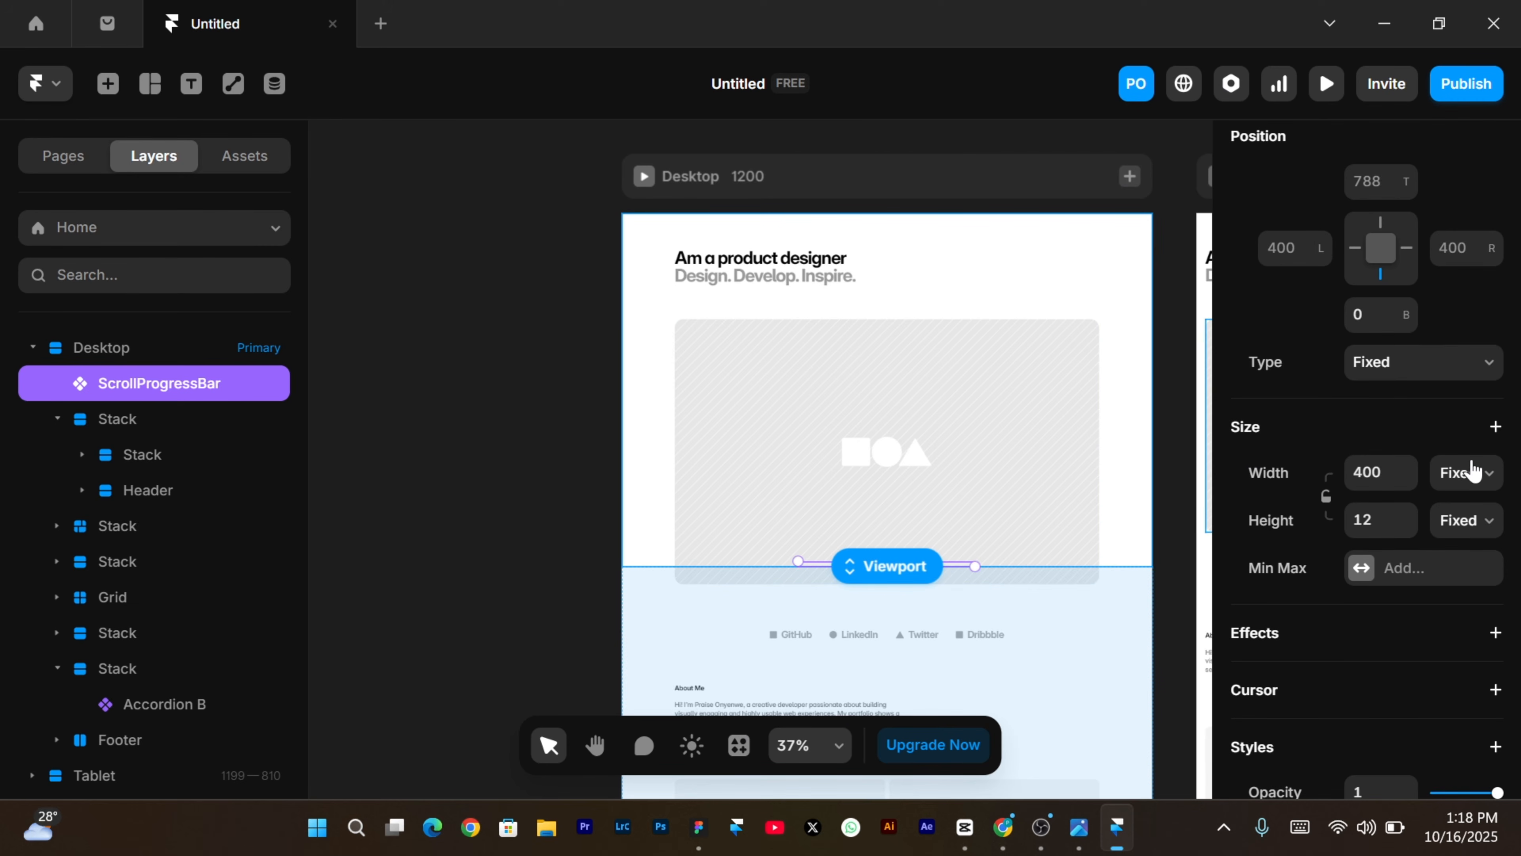
Set the bar's width to relative 100% of the page.
click(1470, 474)
click(1465, 534)
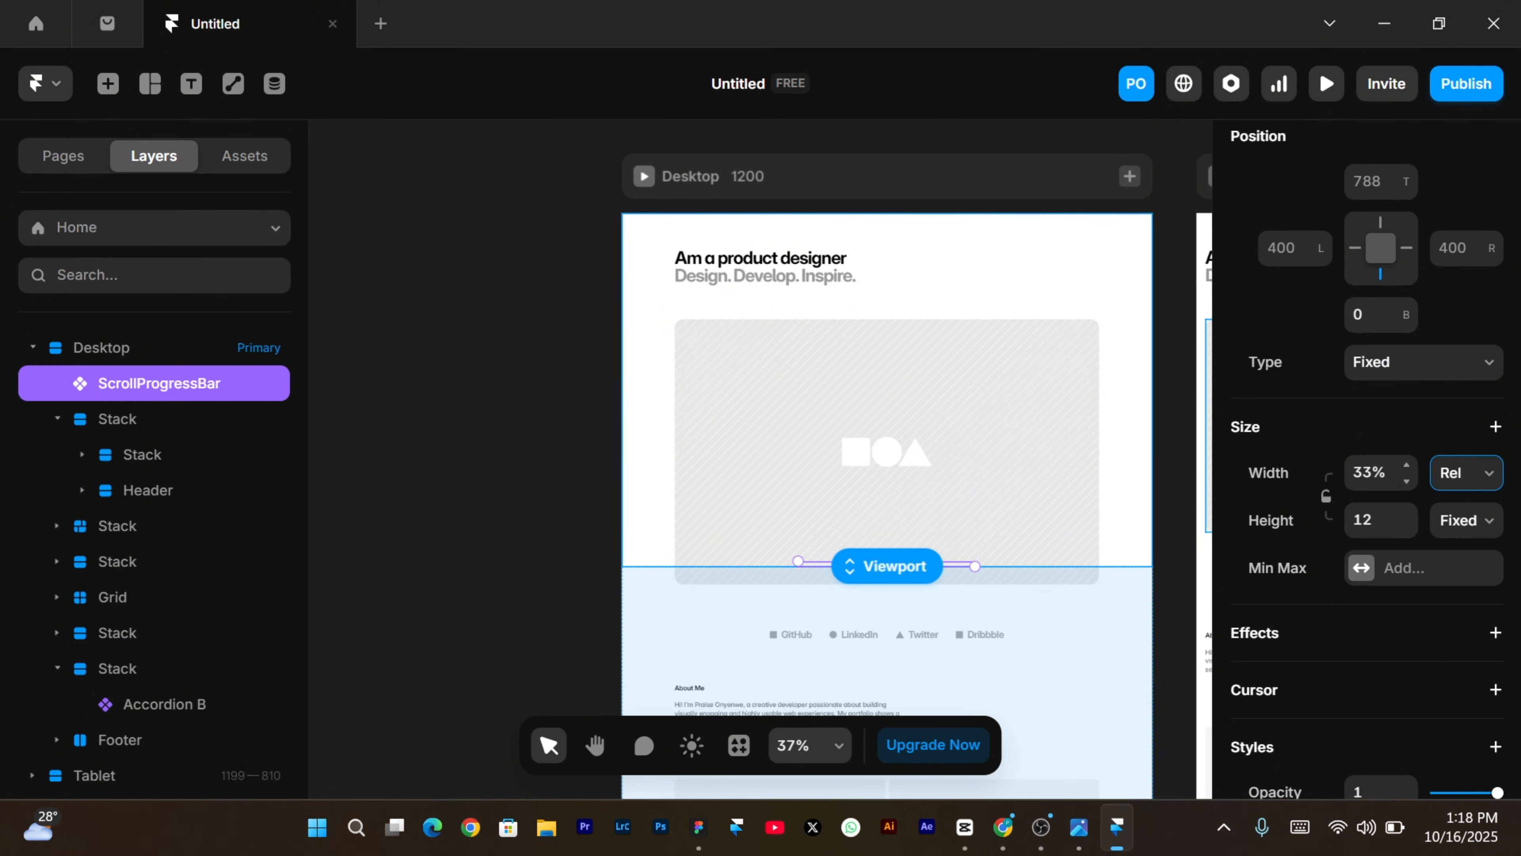
click(1371, 472)
text(100)
key(Return)
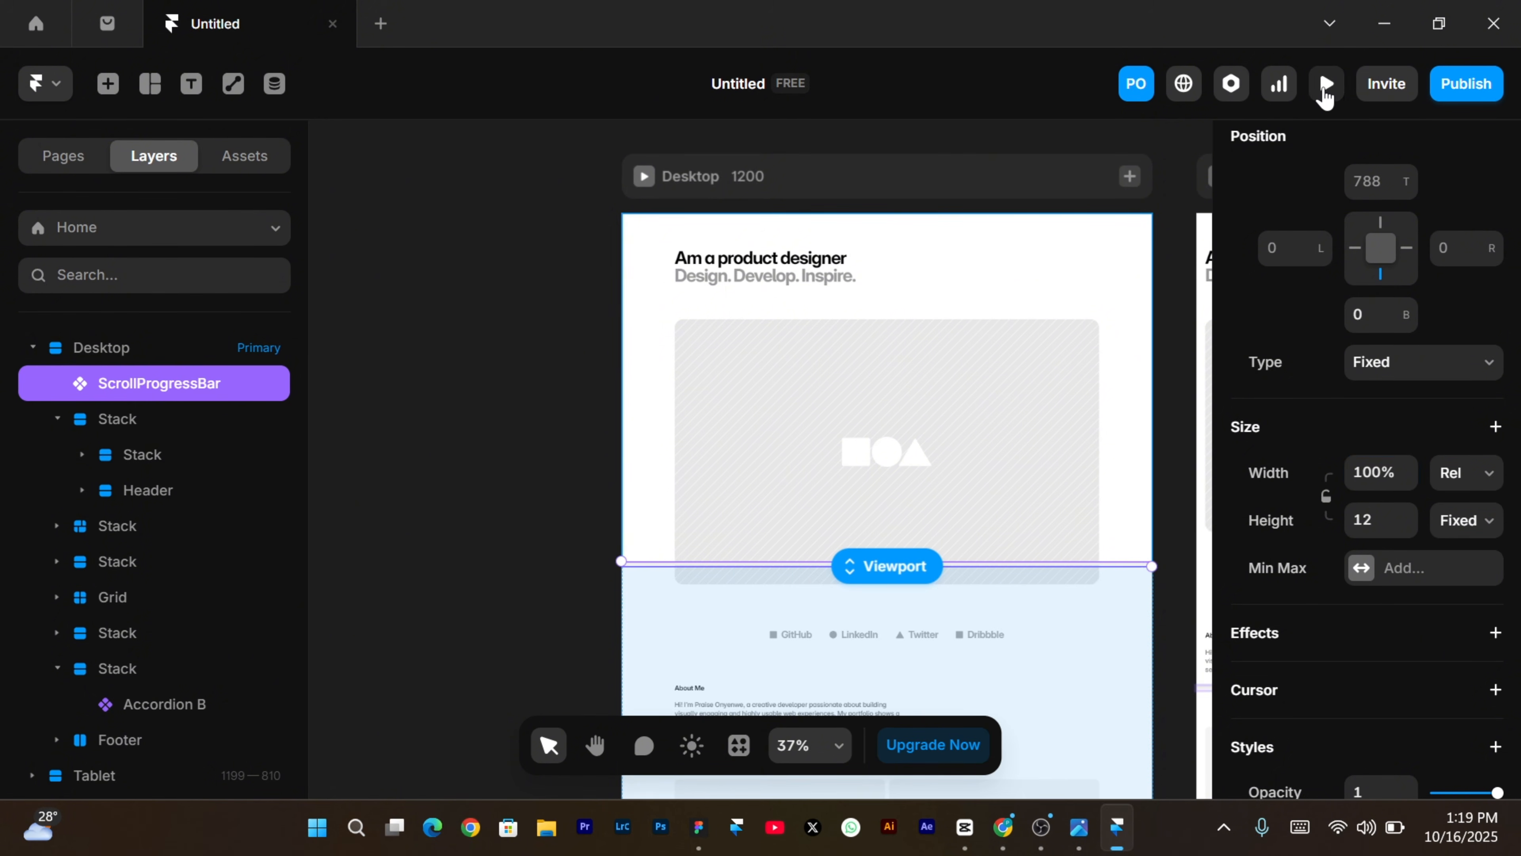
click(1326, 85)
scroll(797, 486, down, 10)
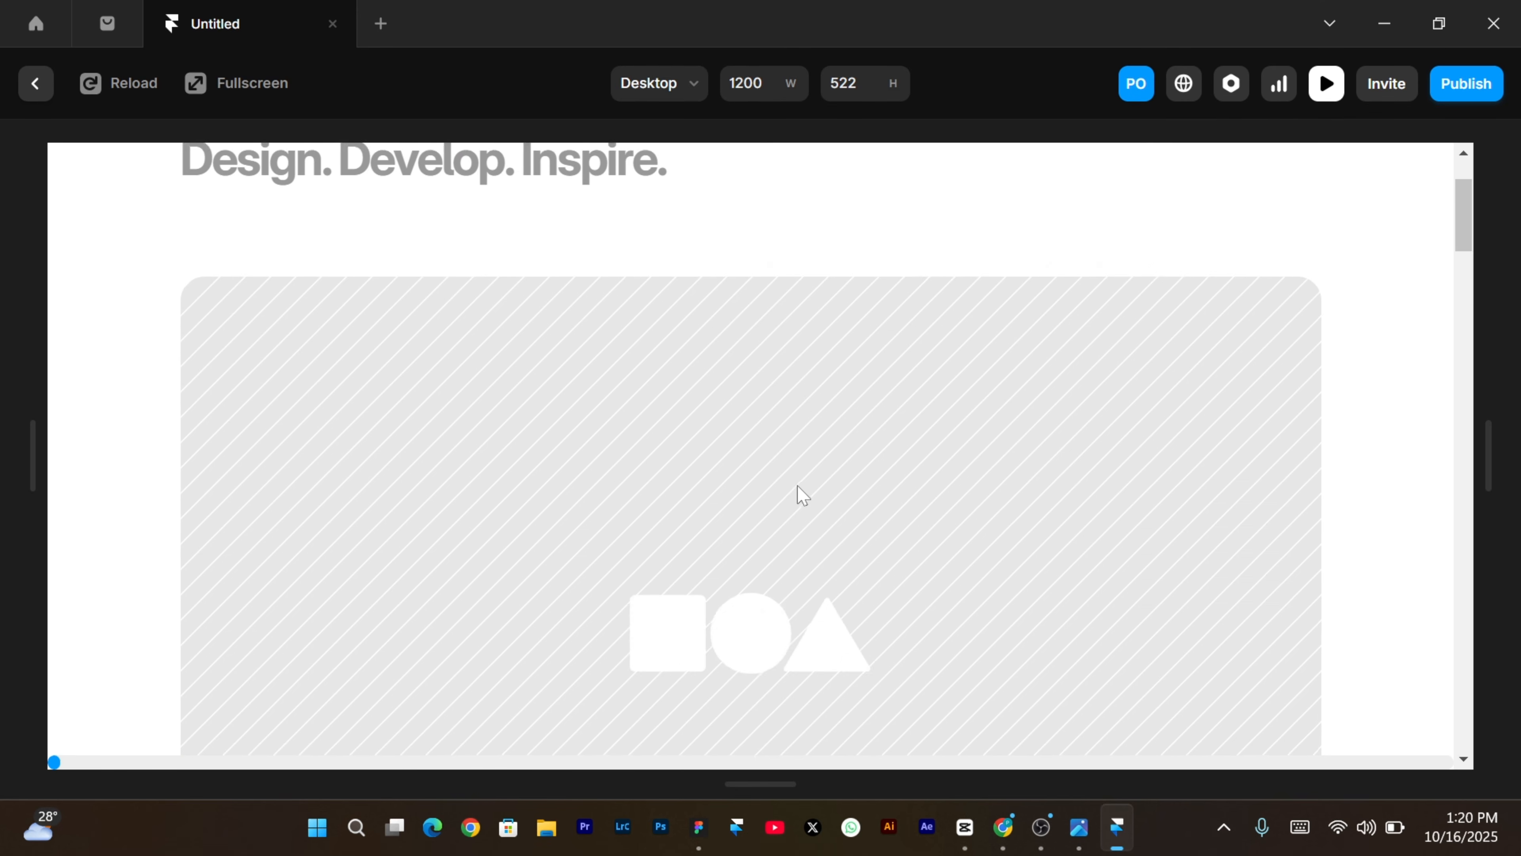
scroll(802, 495, down, 8)
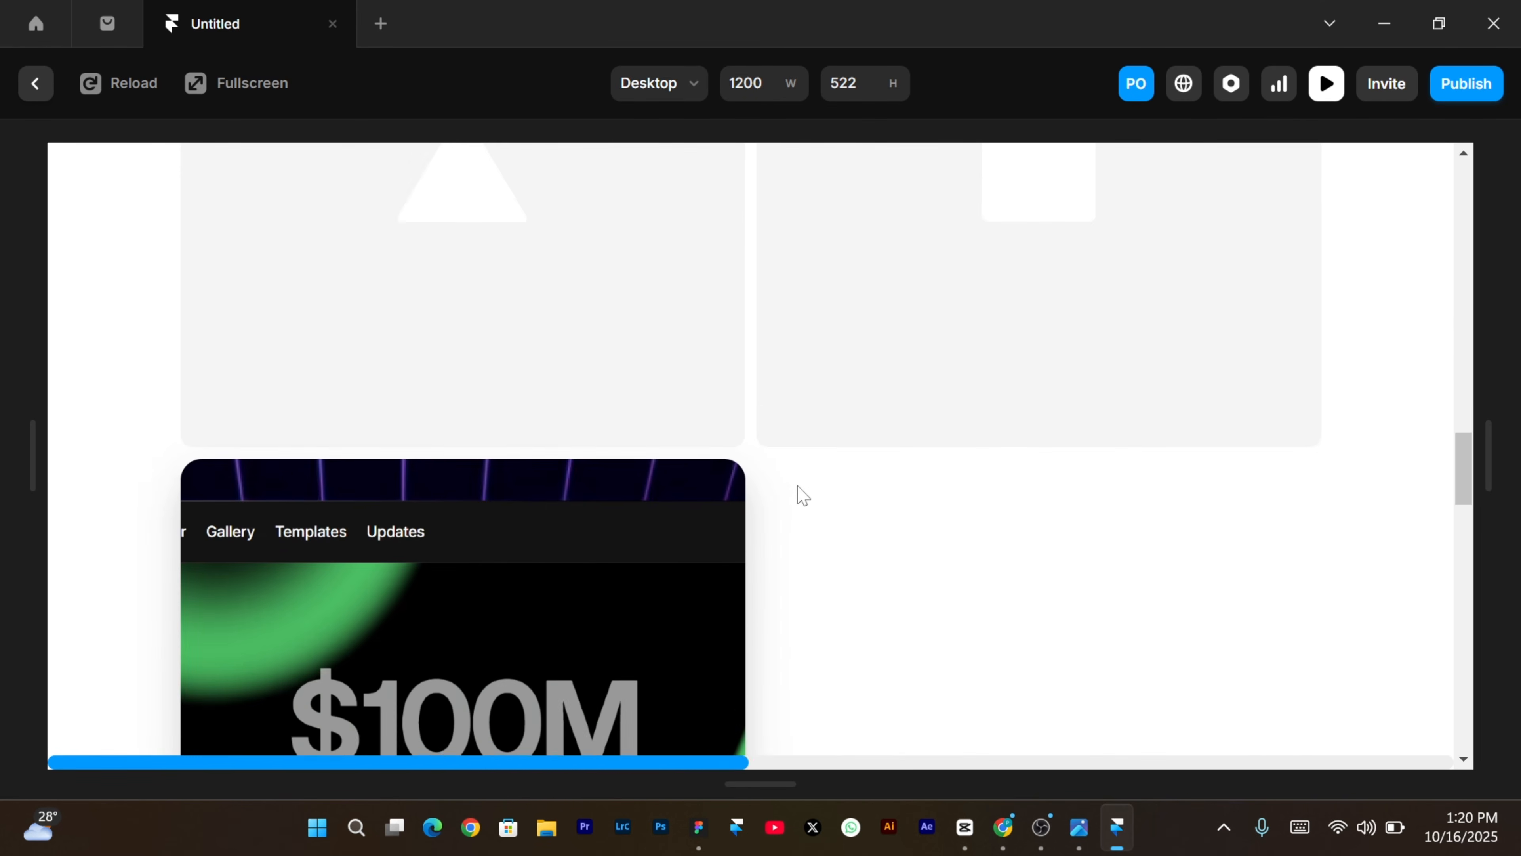
scroll(803, 495, down, 6)
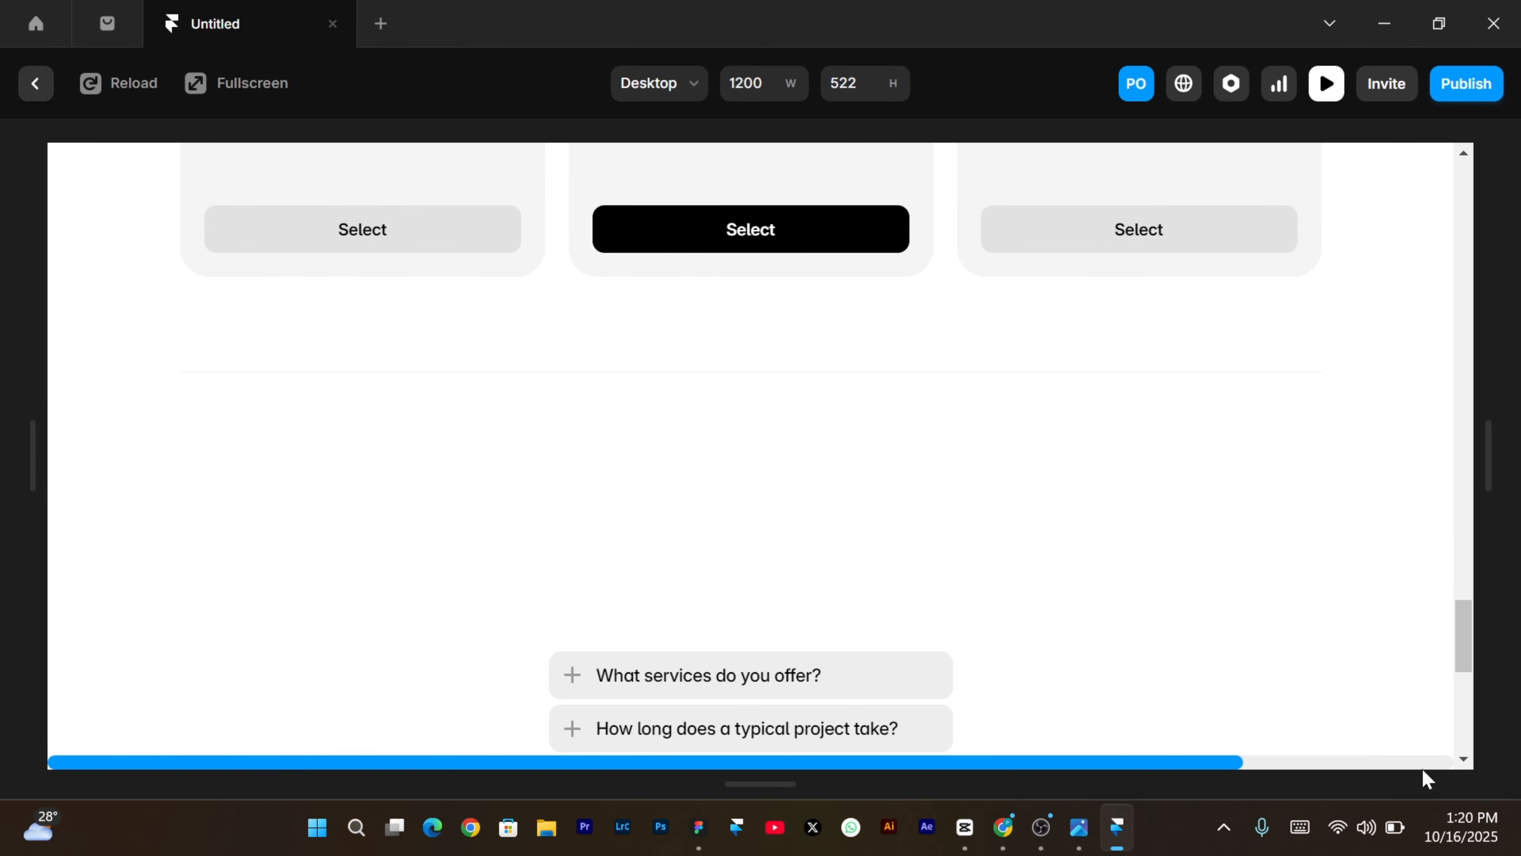
scroll(919, 680, up, 15)
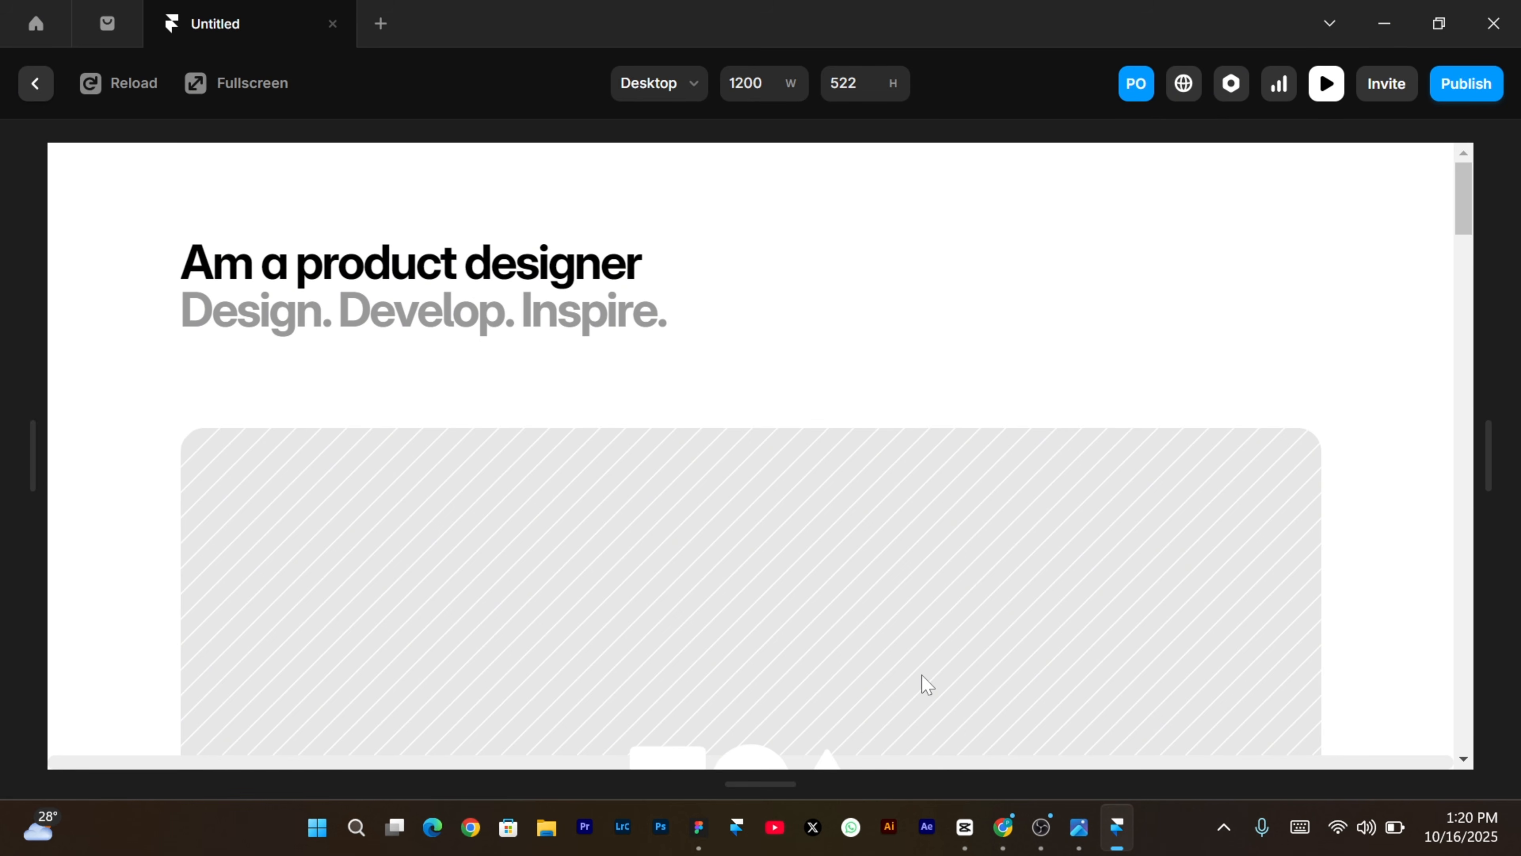
scroll(921, 675, down, 8)
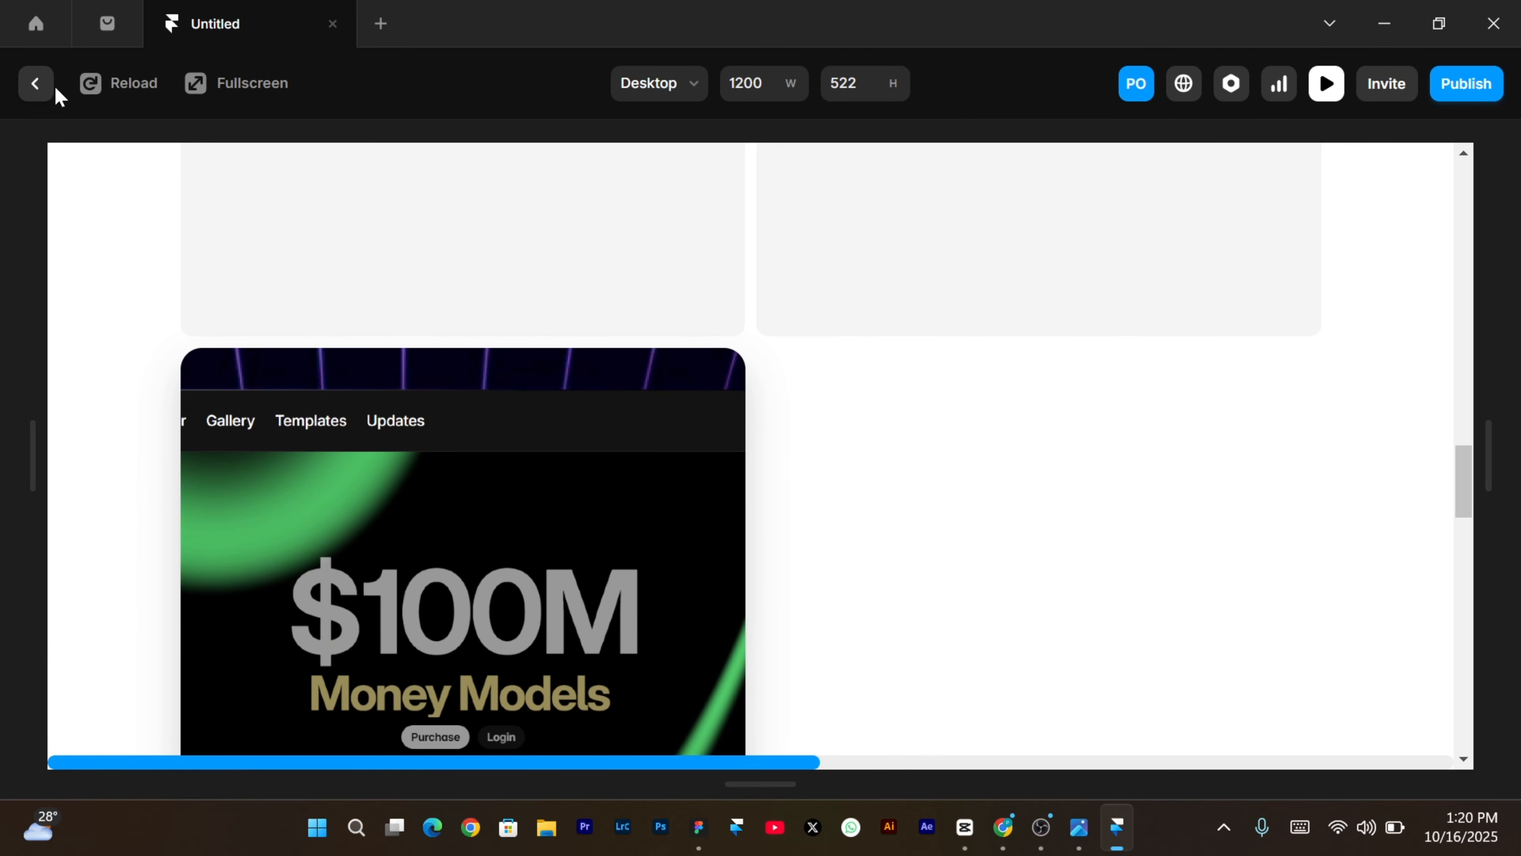
click(37, 87)
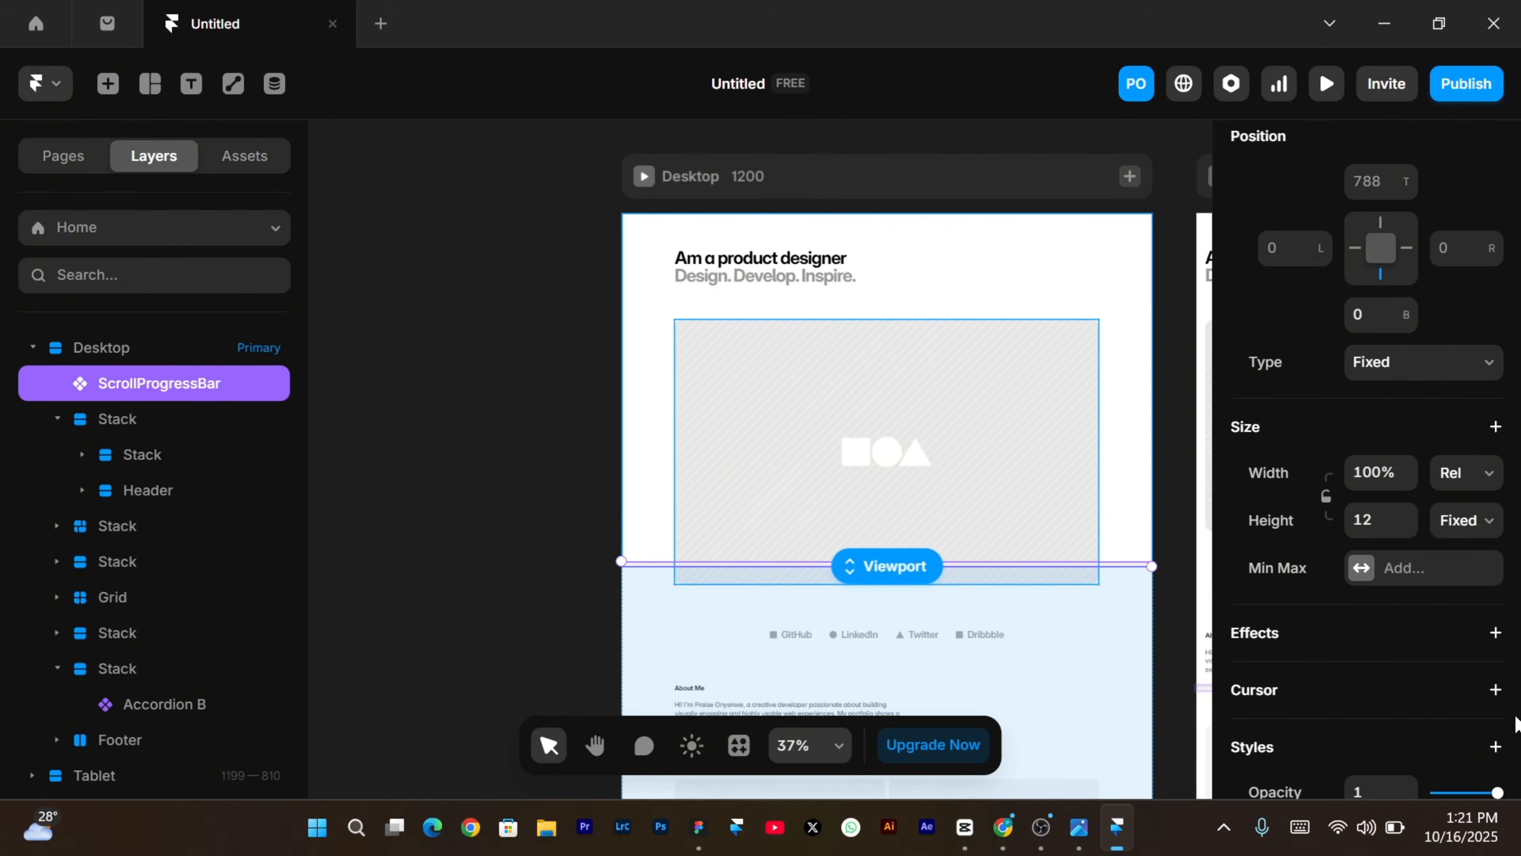
Set the ScrollProgressBar's Progress colour to purple 8717FF.
scroll(1515, 722, down, 10)
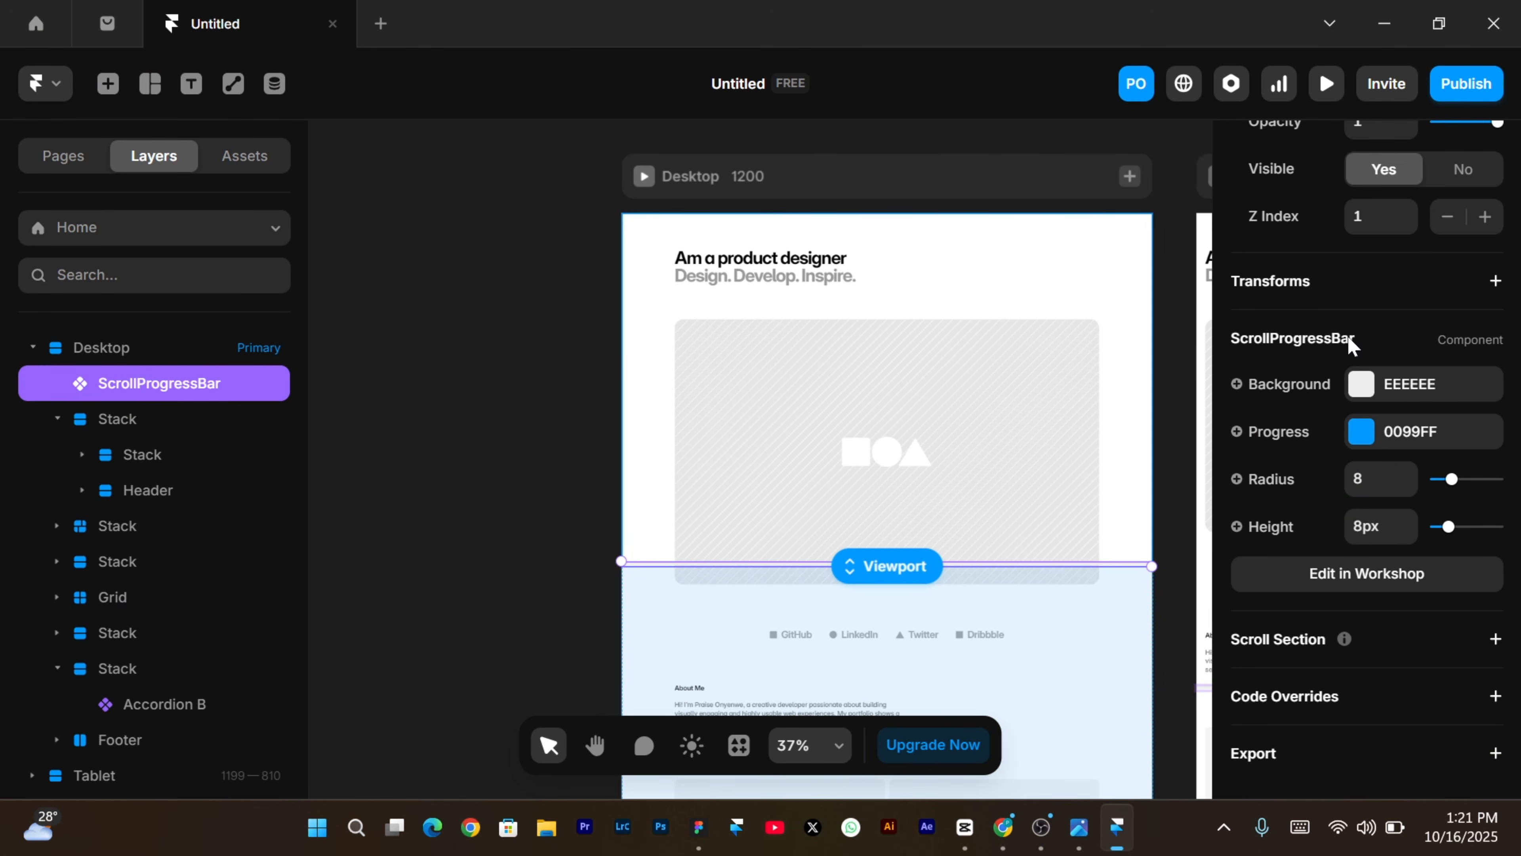
click(1359, 431)
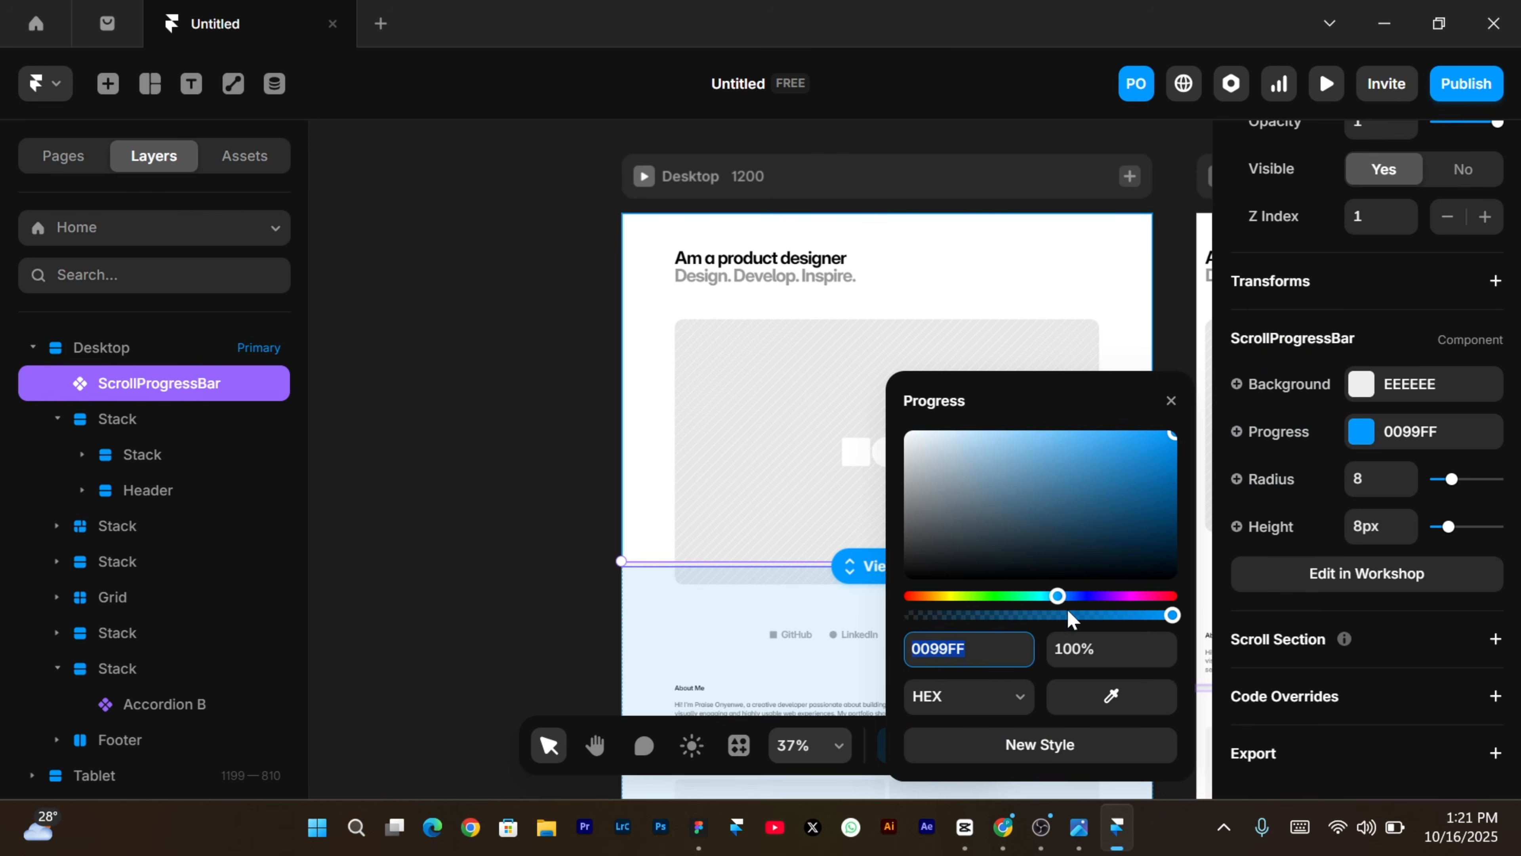
click(1108, 595)
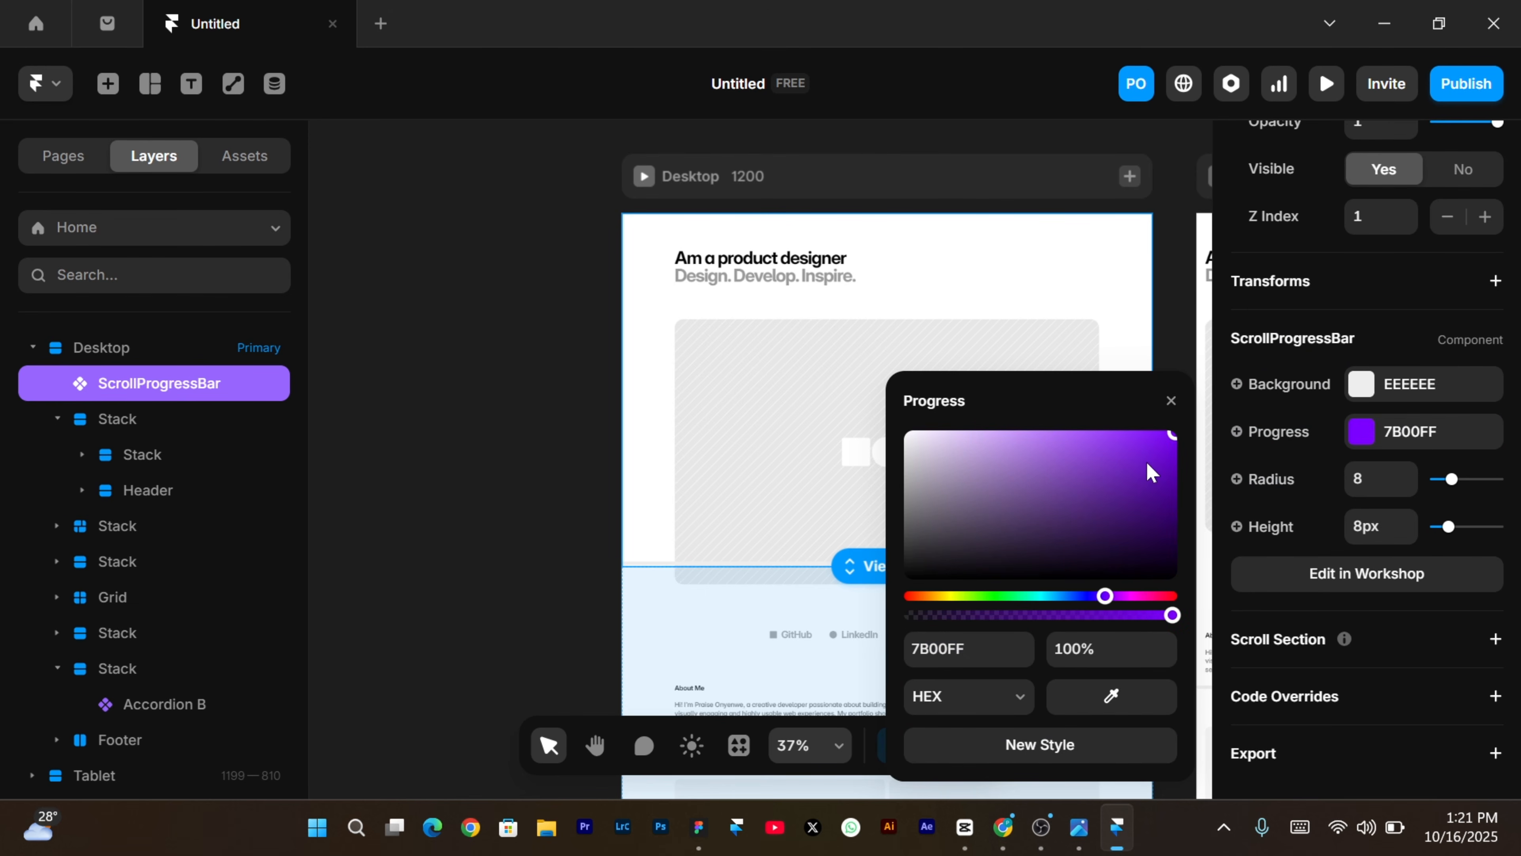
drag(1172, 433, 1150, 383)
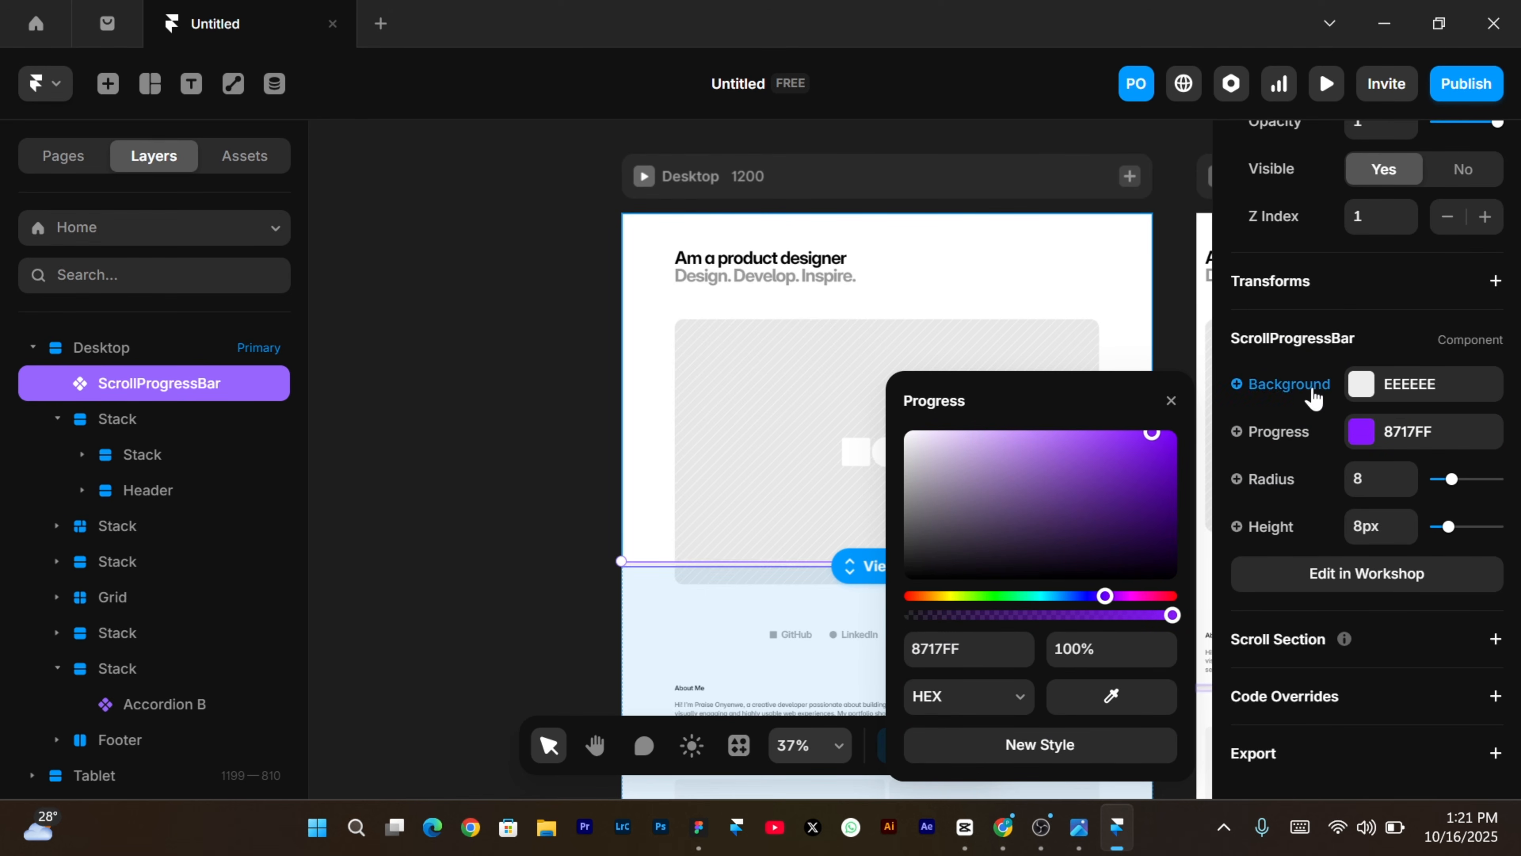
Set the Background track colour to pale lavender D9C9FF.
click(1366, 386)
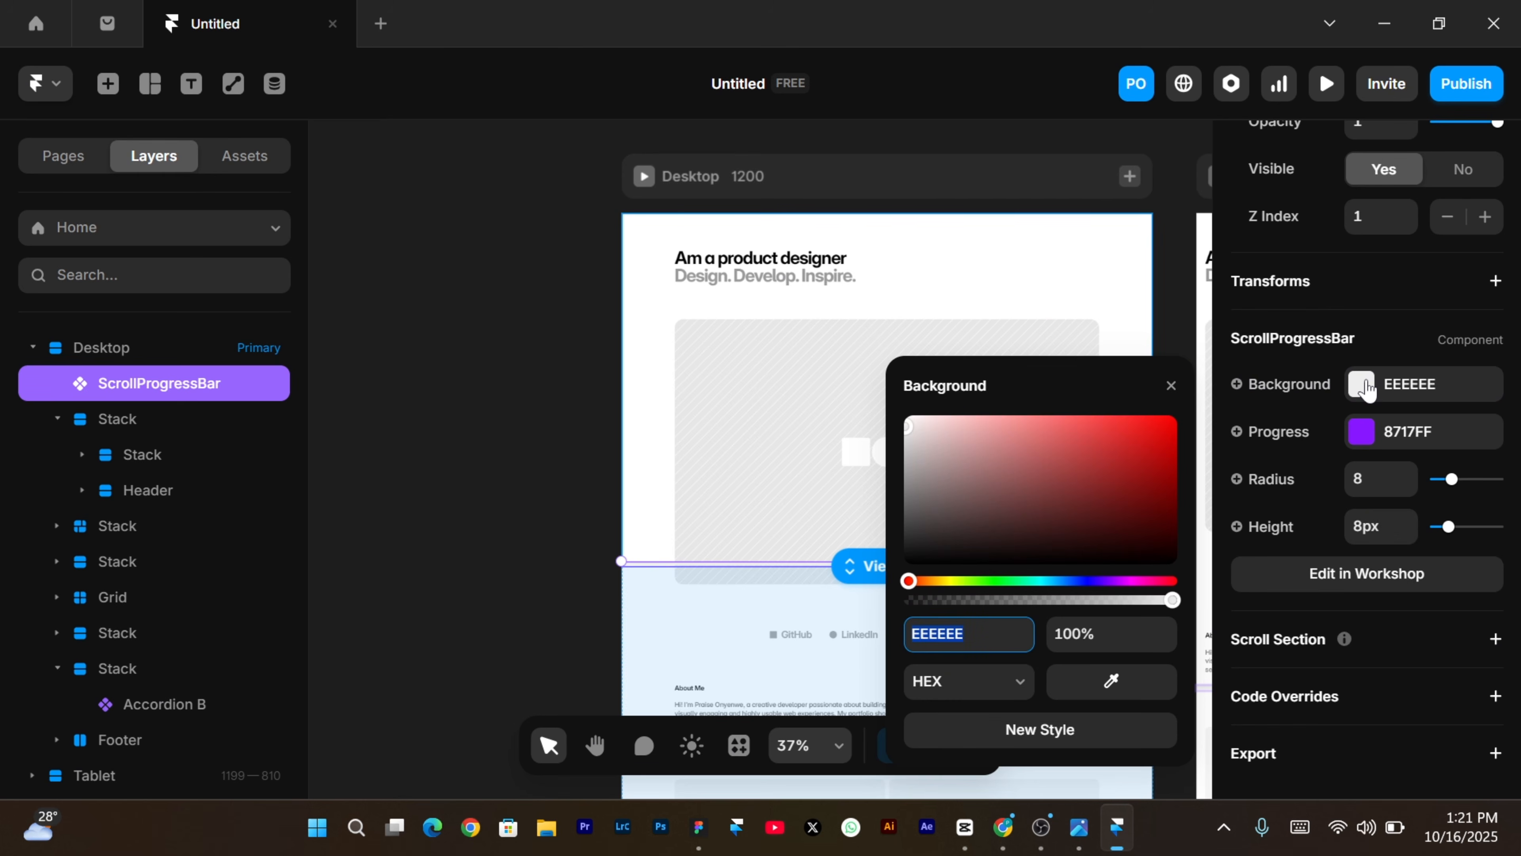
click(1096, 580)
drag(1036, 404, 963, 400)
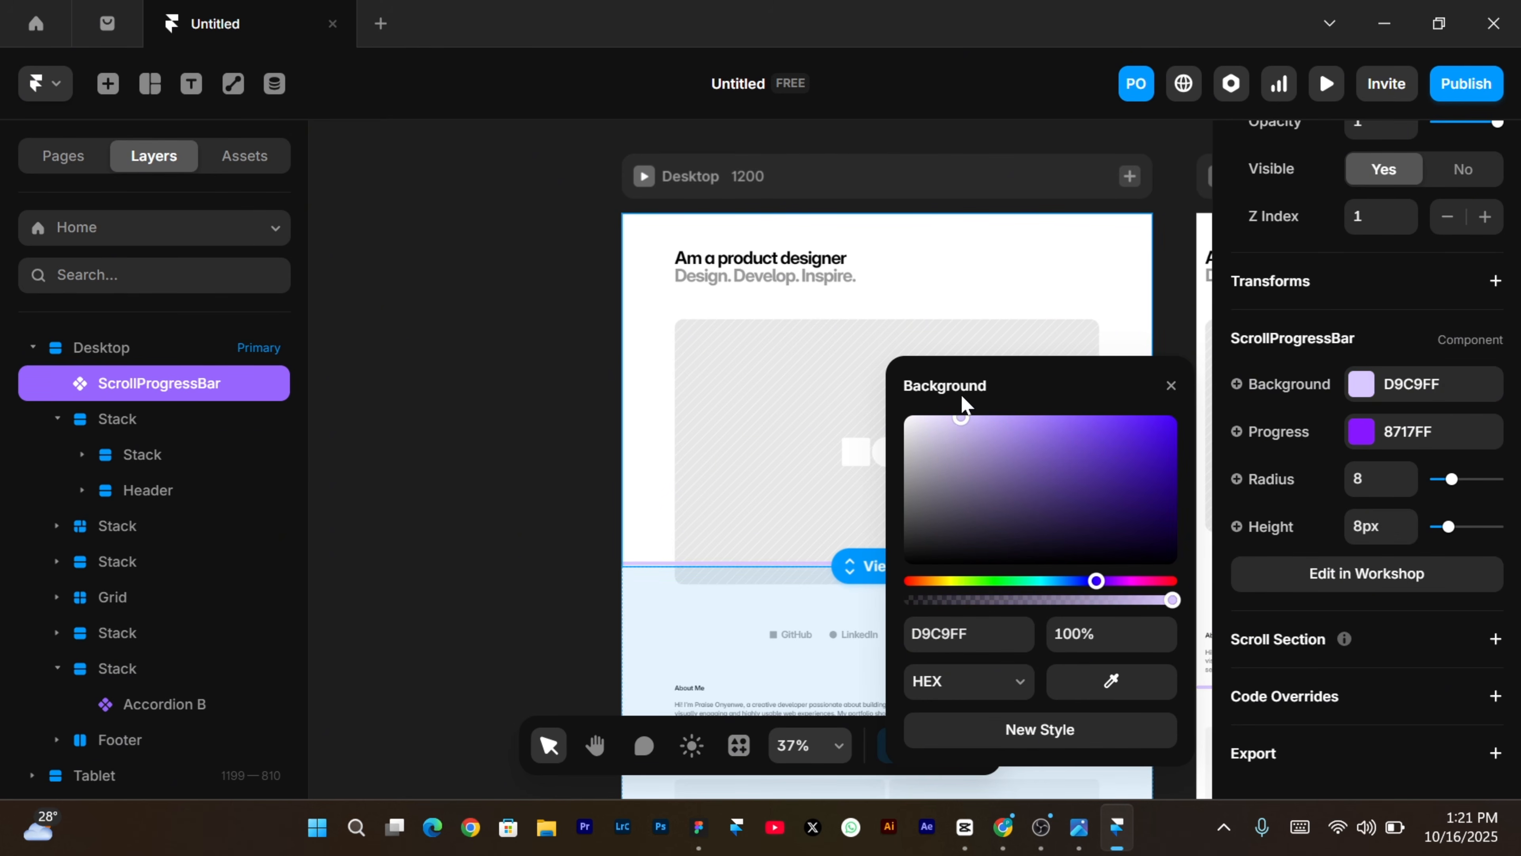
Preview the page, scrolling down and up to watch the purple bar fill, then return to the editor.
click(1324, 84)
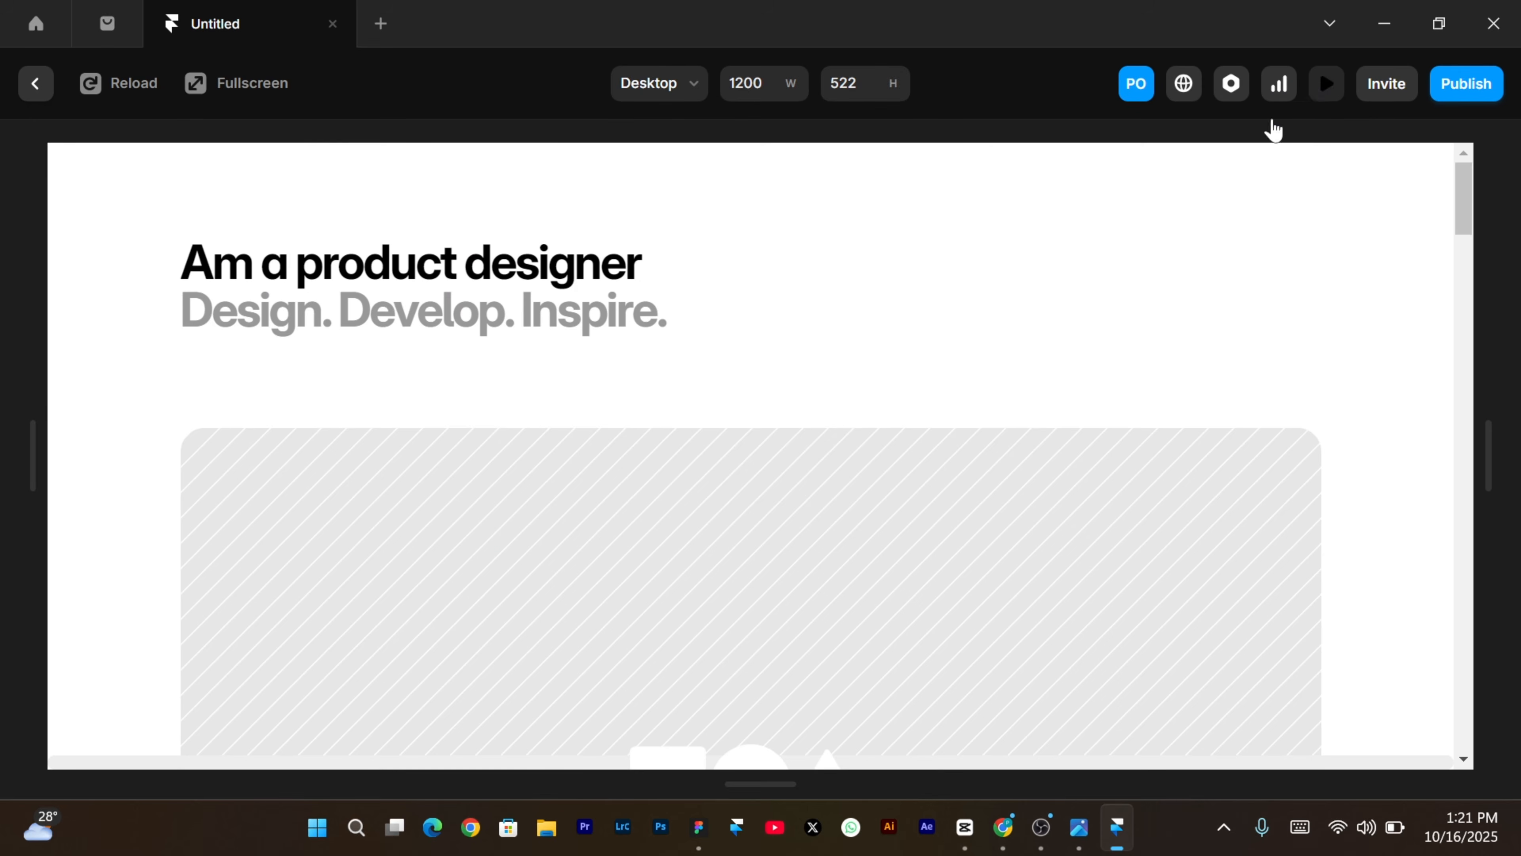
scroll(879, 407, down, 10)
scroll(880, 402, down, 10)
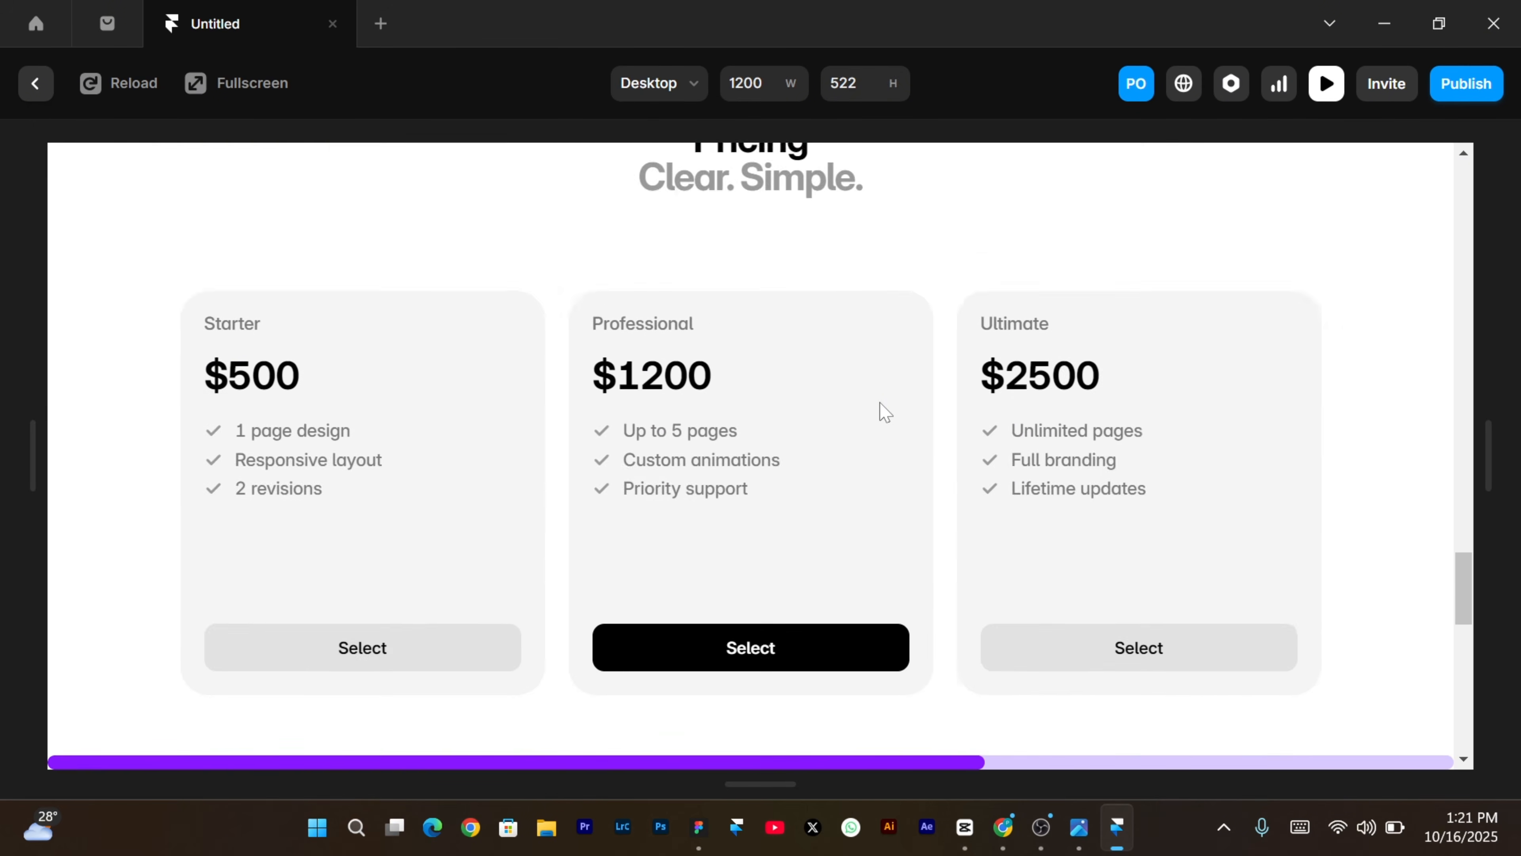
scroll(880, 402, up, 20)
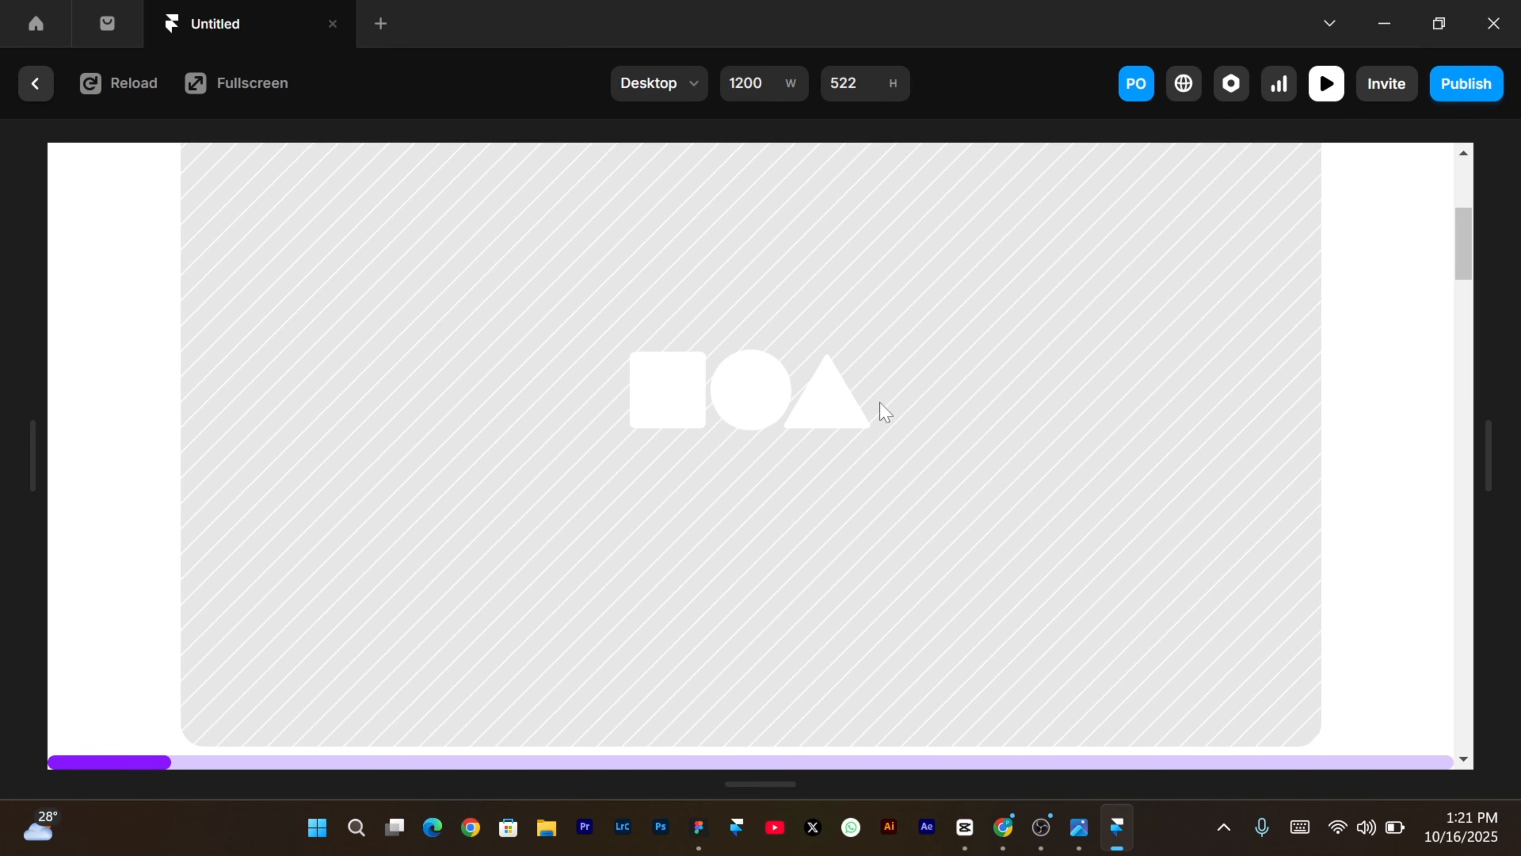
scroll(879, 402, down, 5)
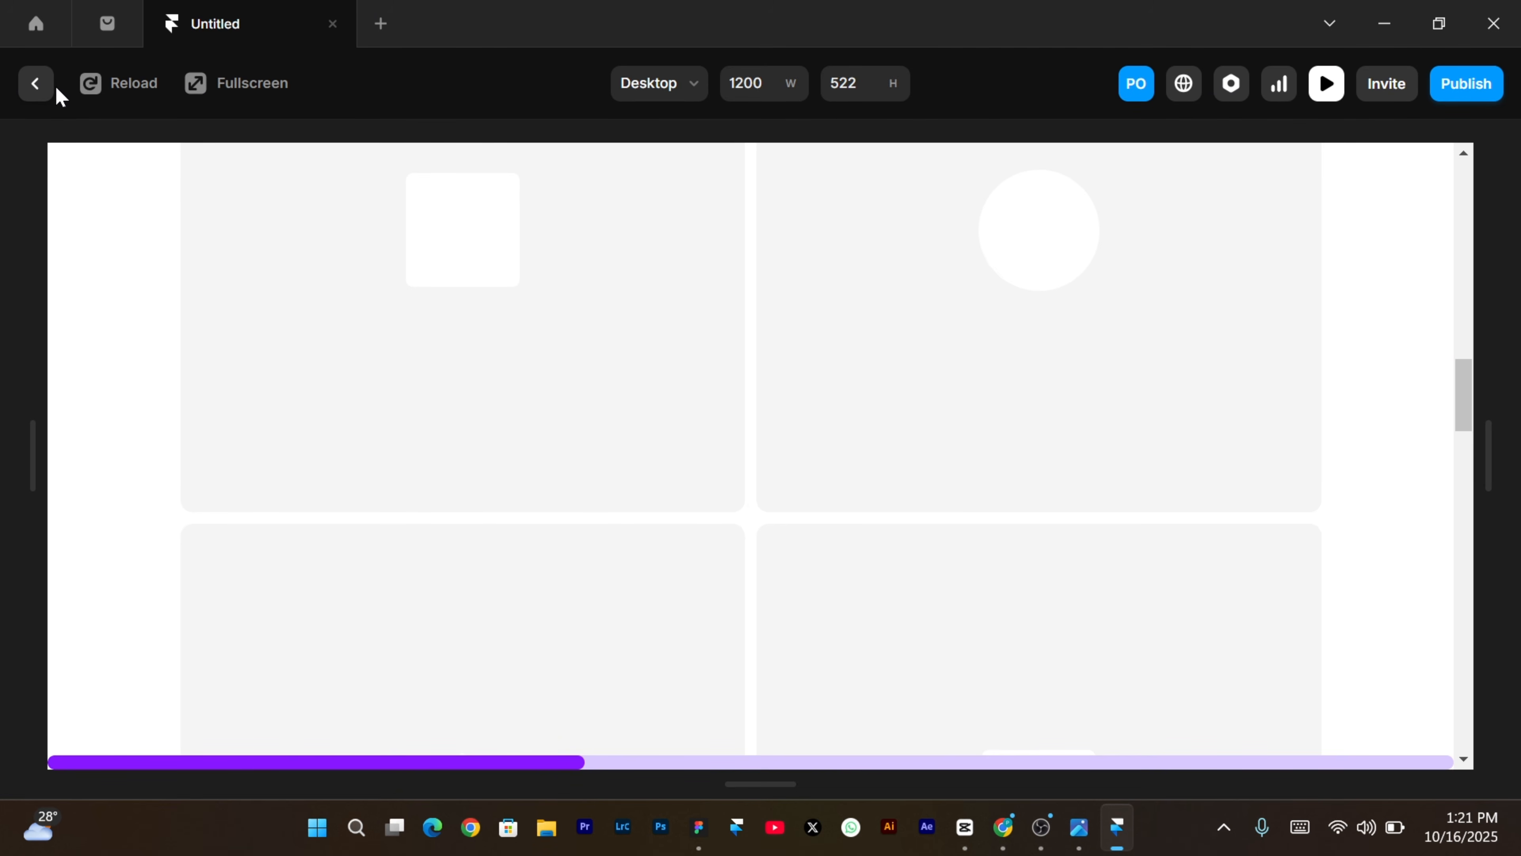
click(25, 91)
Scroll the canvas down and right toward the project grid of placeholder cards.
scroll(716, 473, down, 10)
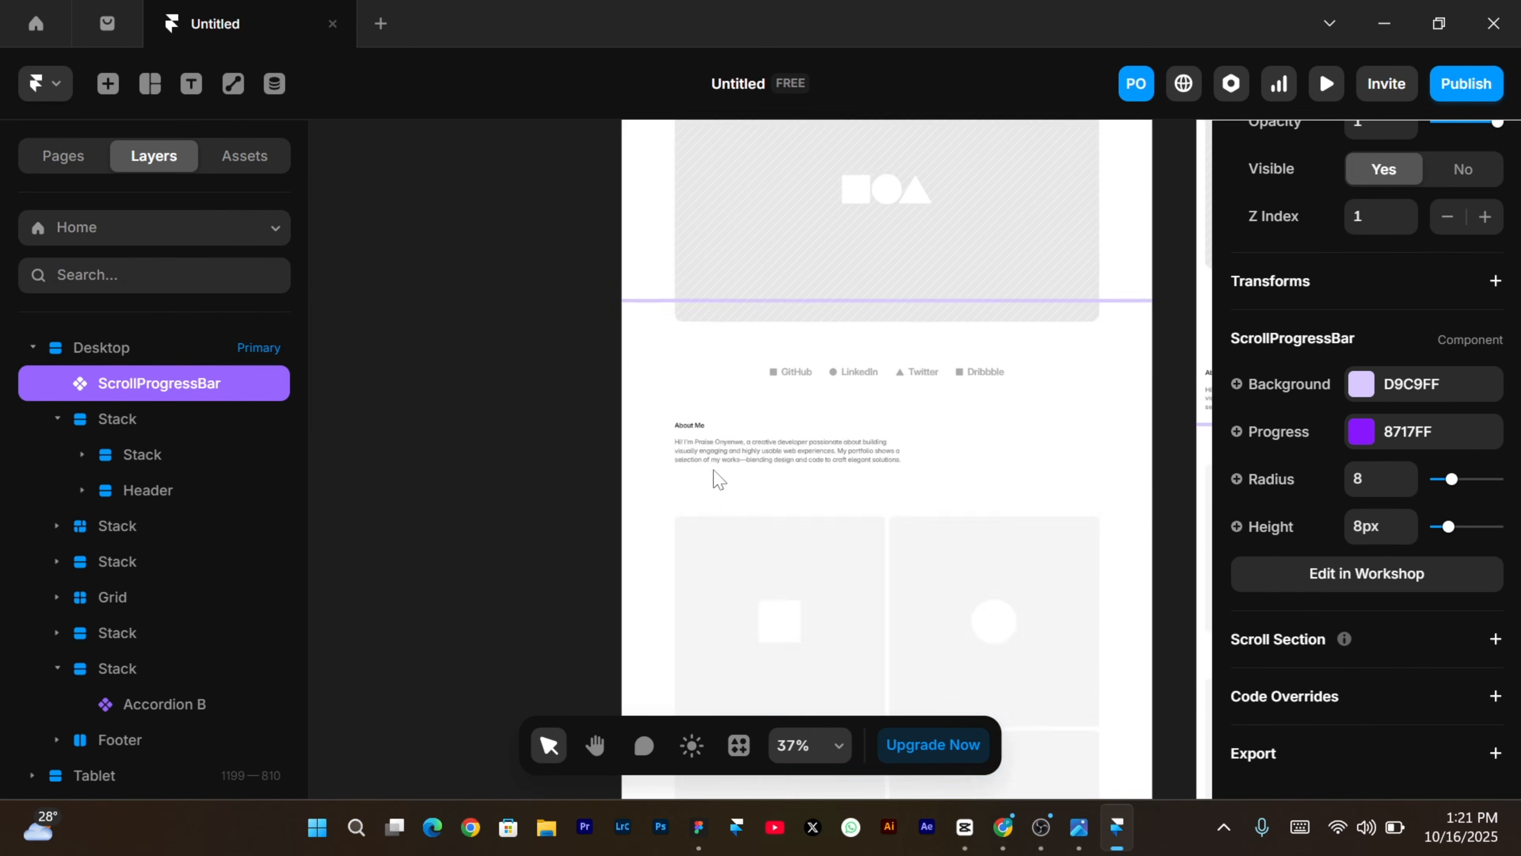
scroll(714, 469, down, 3)
scroll(713, 470, right, 1)
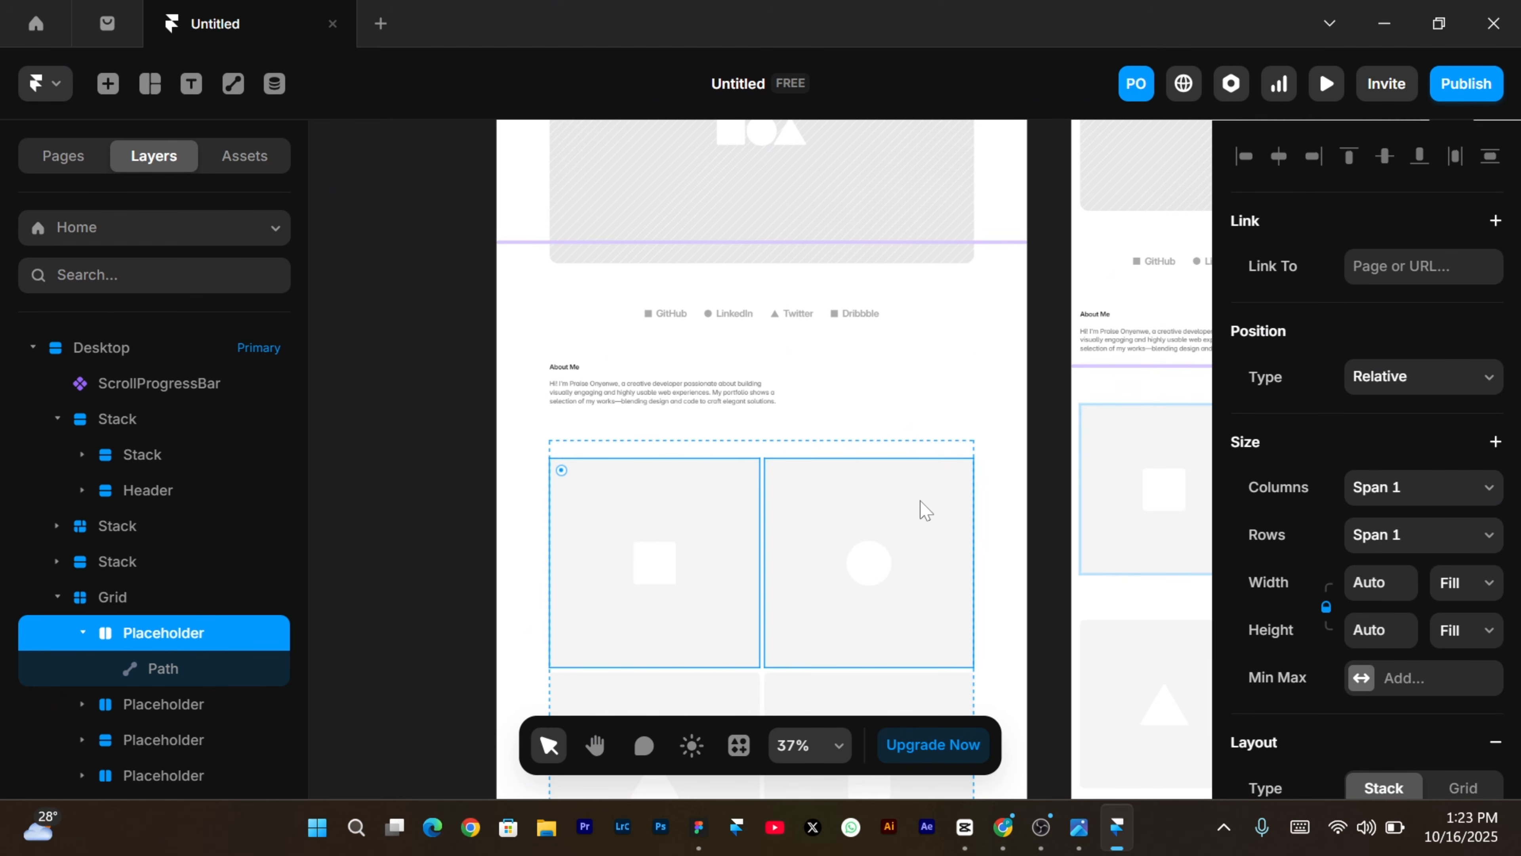
click(1007, 824)
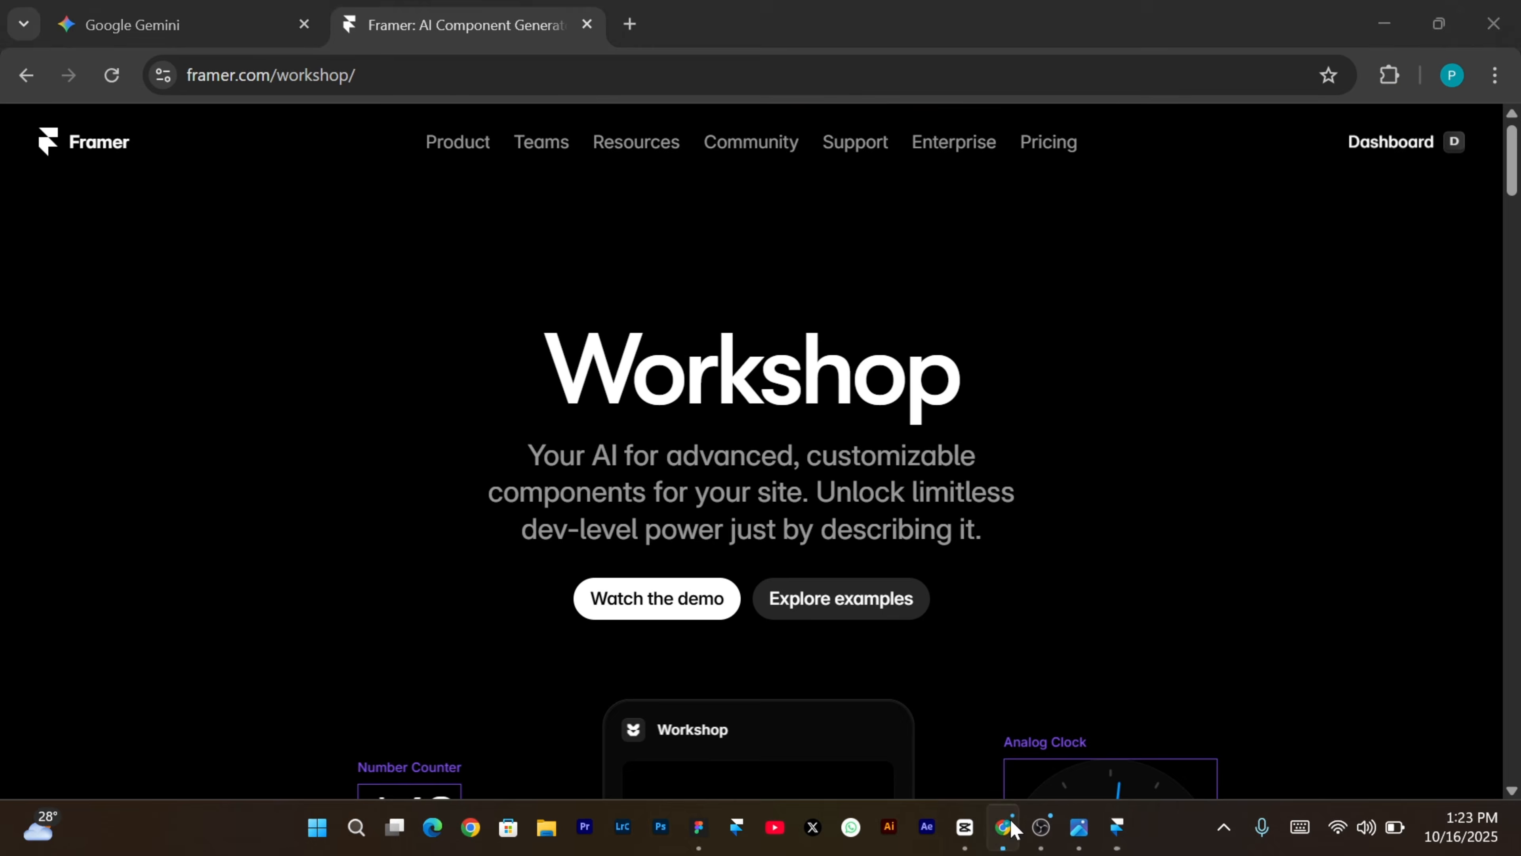
scroll(845, 469, down, 20)
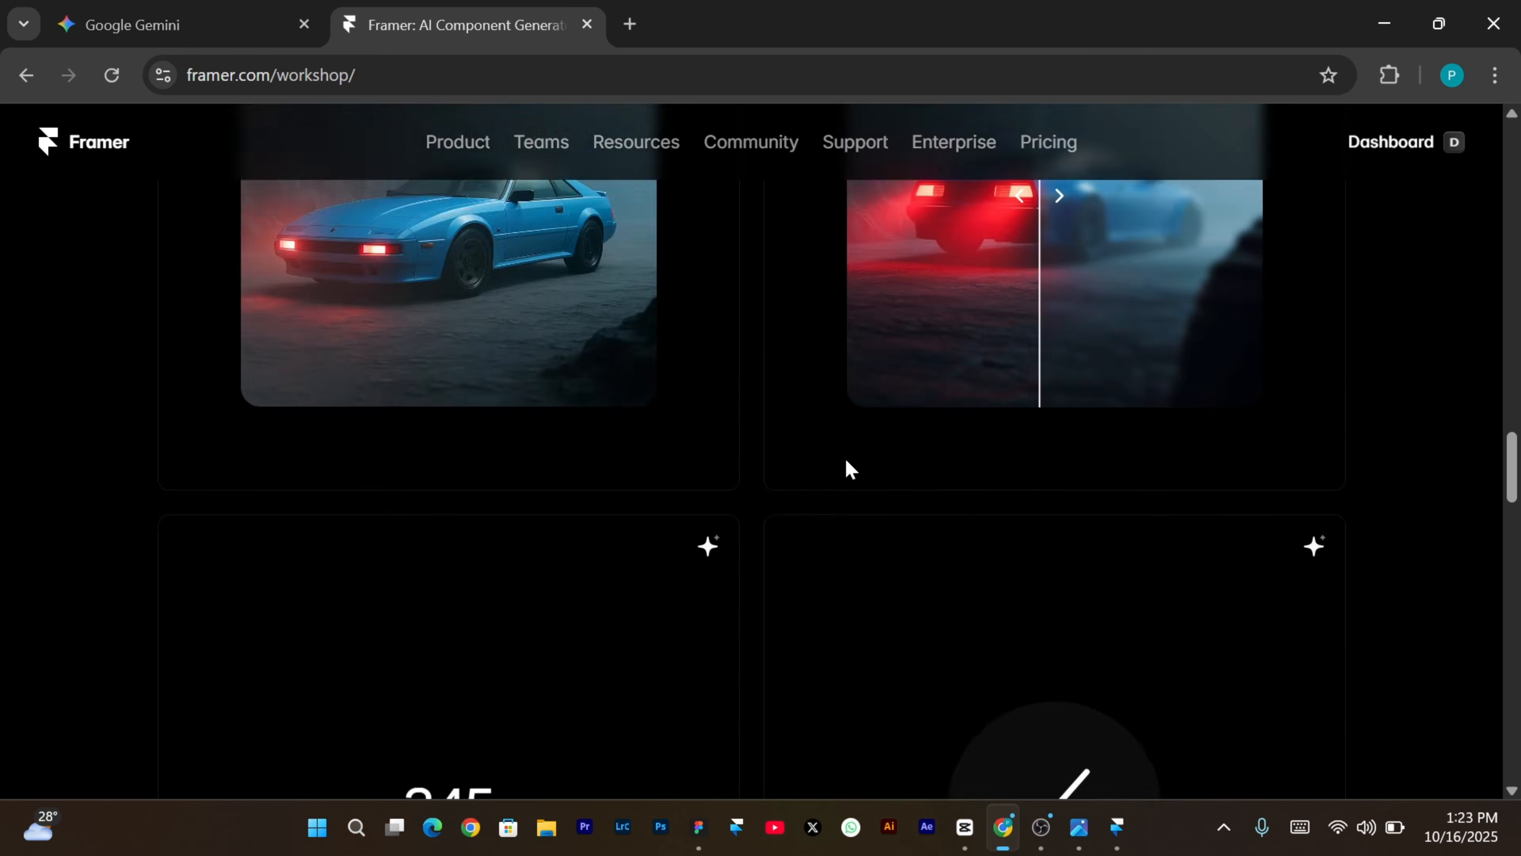
scroll(846, 468, down, 5)
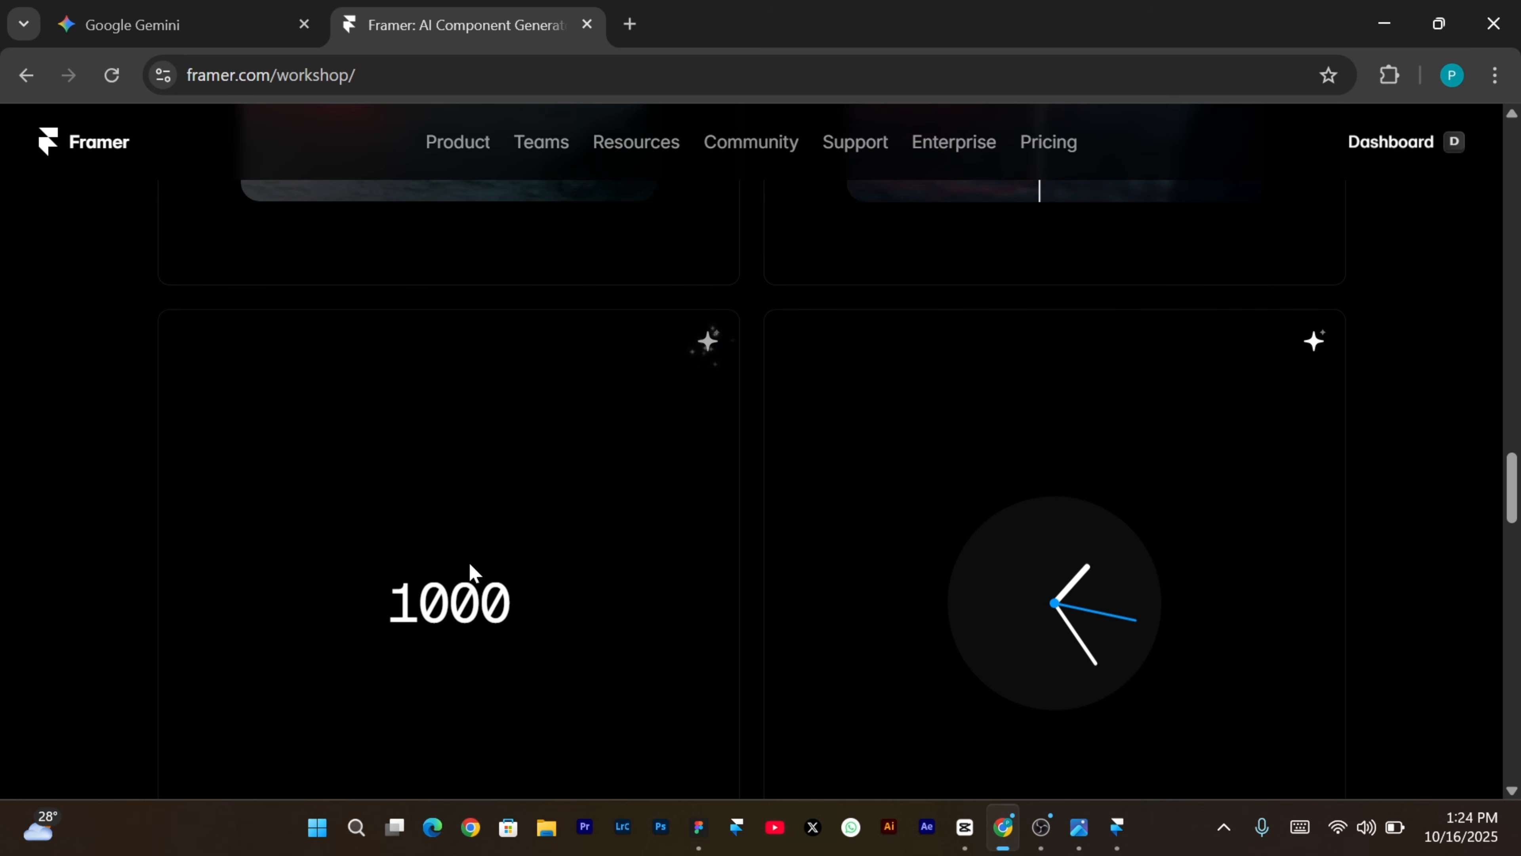
click(708, 340)
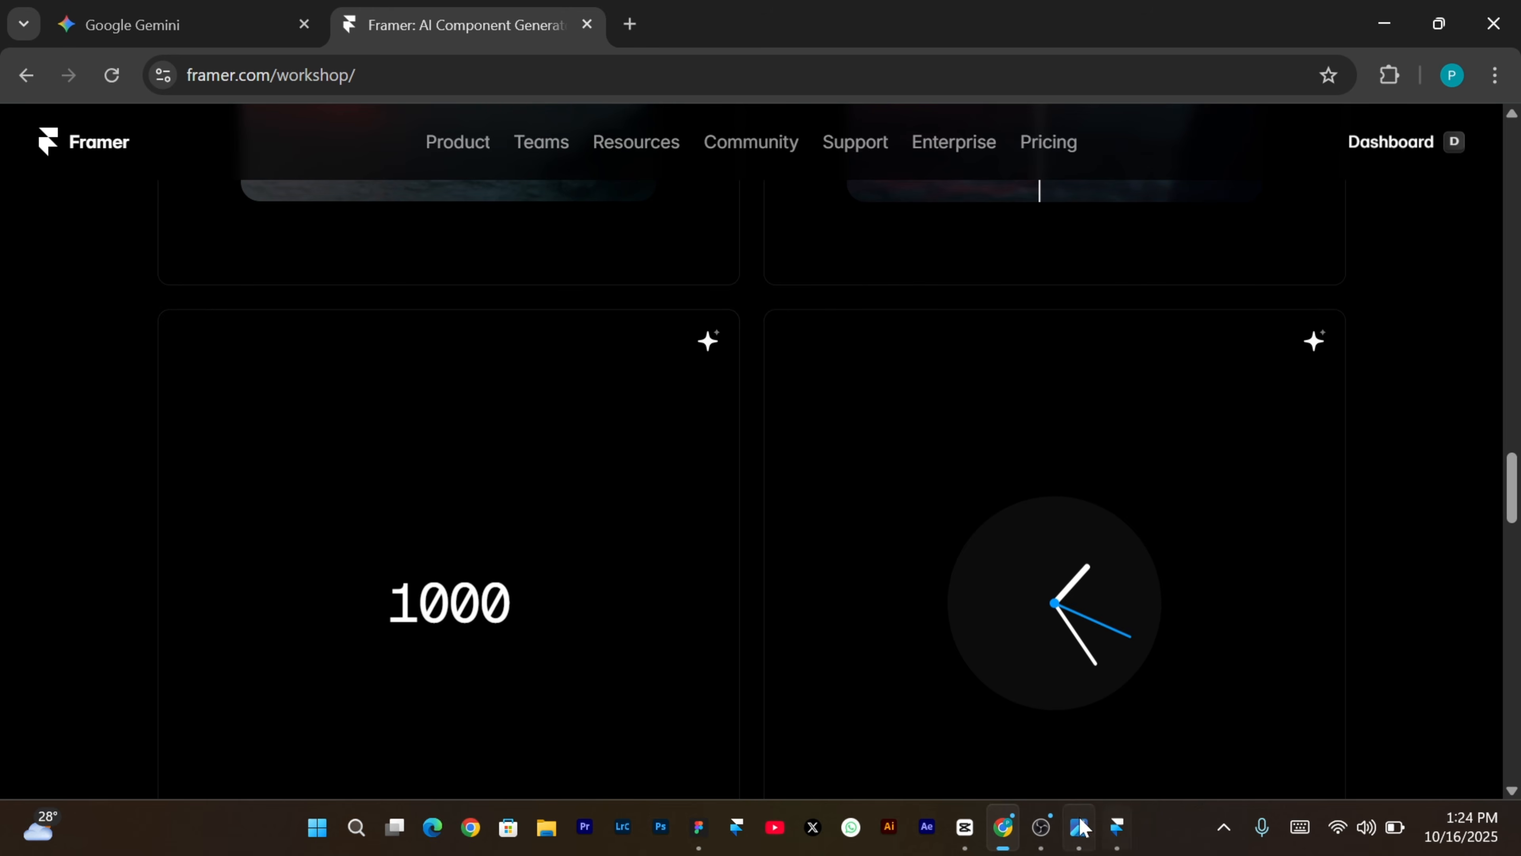
click(1117, 828)
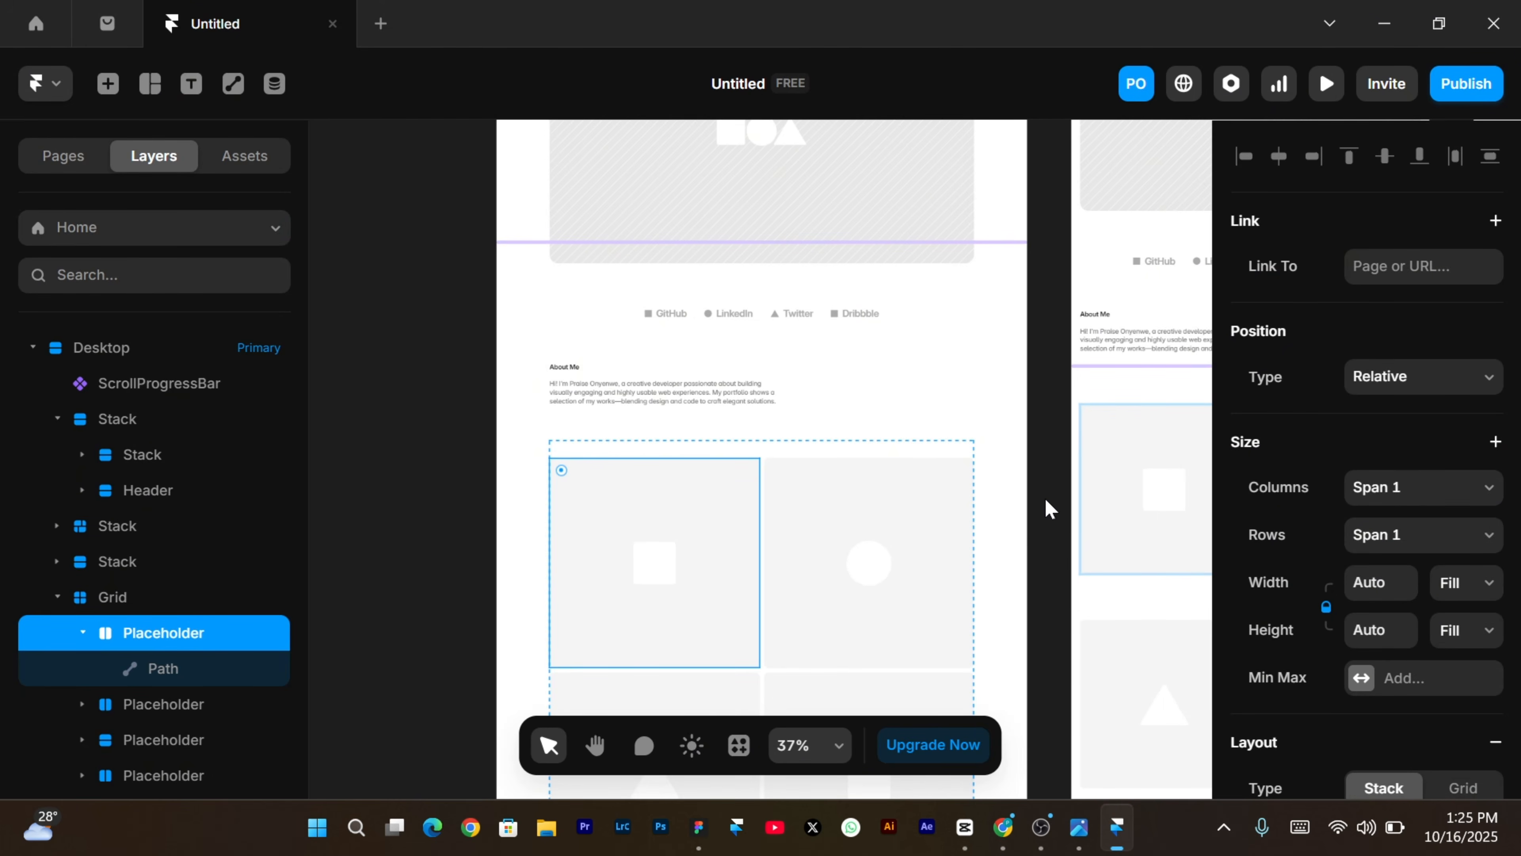